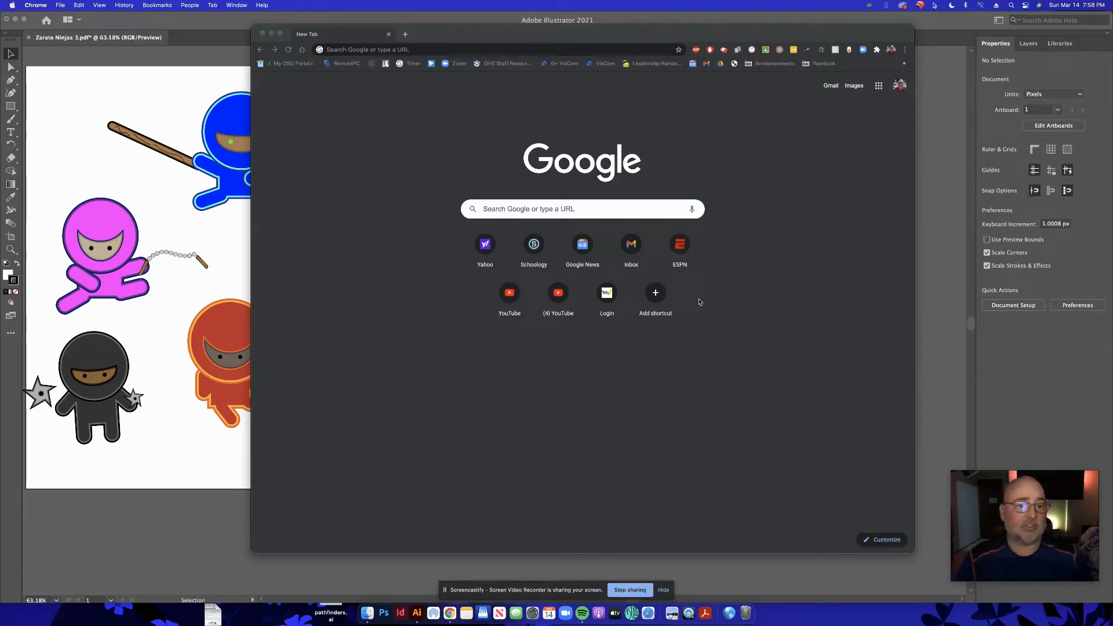
- Switch to Illustrator and fit the ninja artboard to the window
click(196, 108)
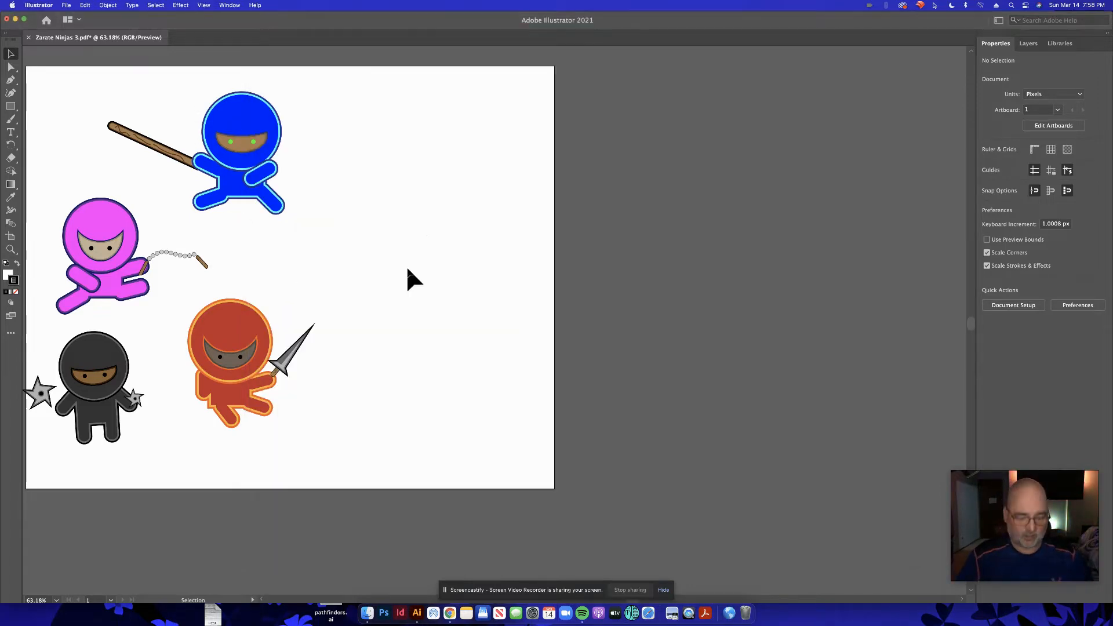
key(a)
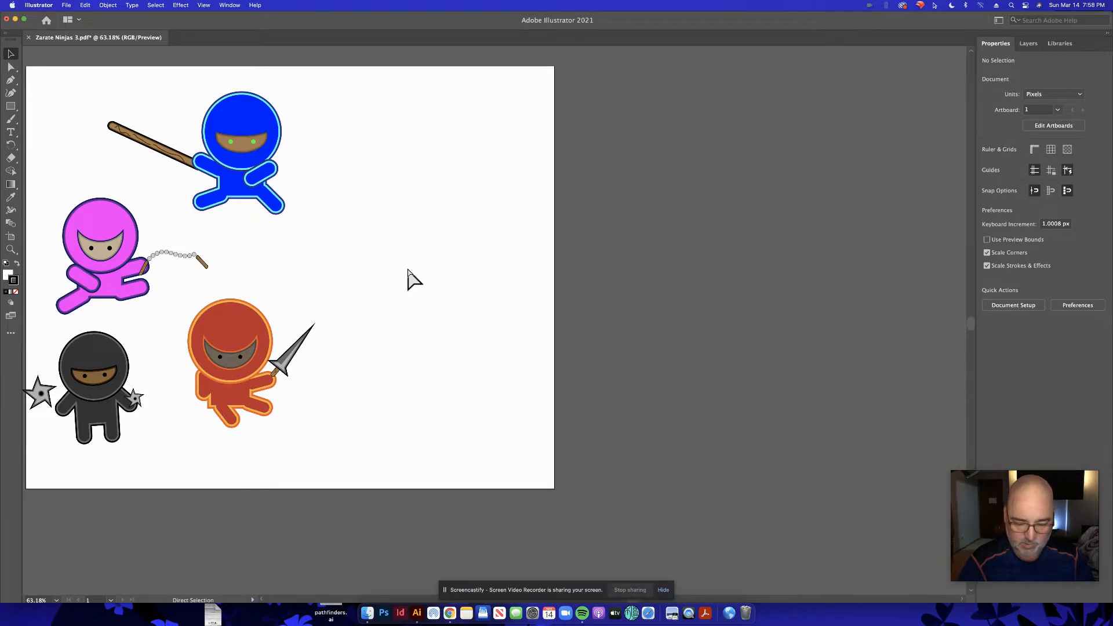
key(super+0)
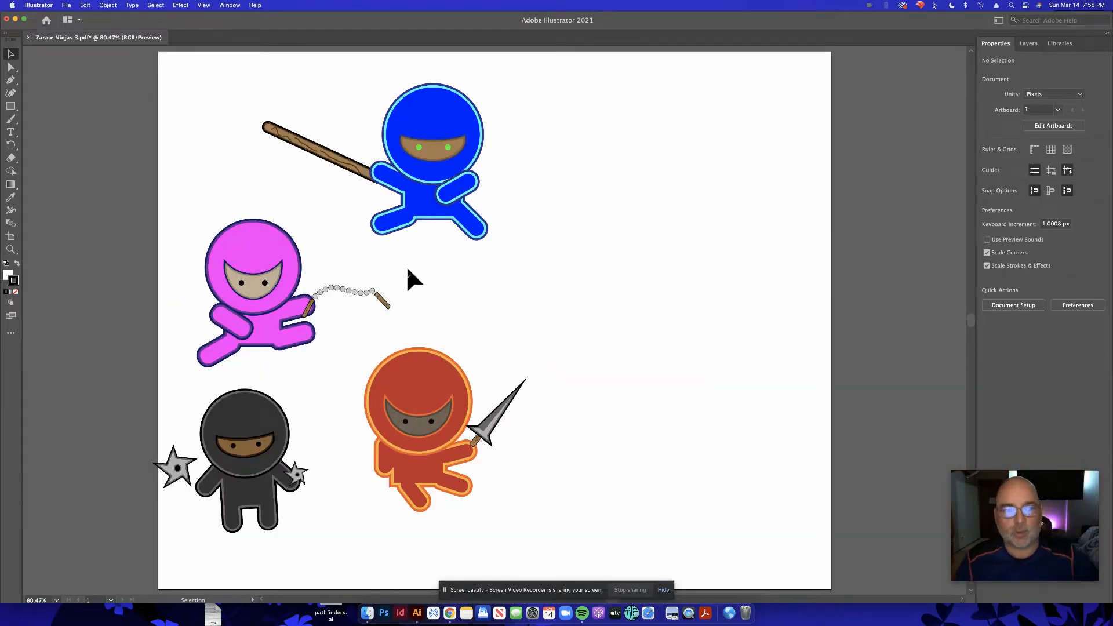
- Switch to Chrome and go to vecteezy.com
click(449, 613)
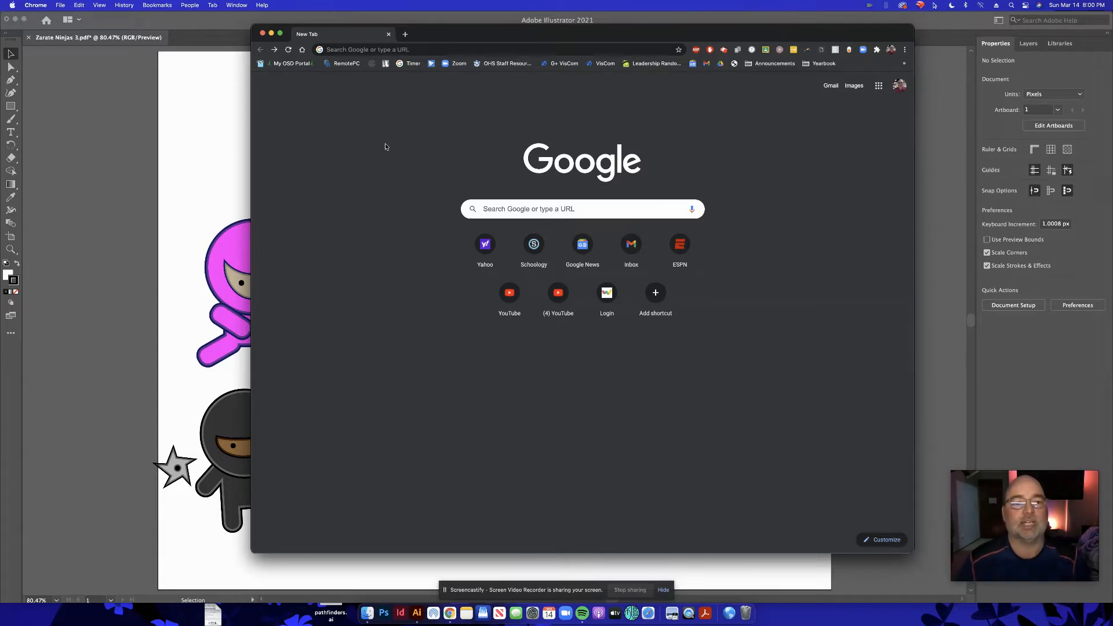
click(418, 49)
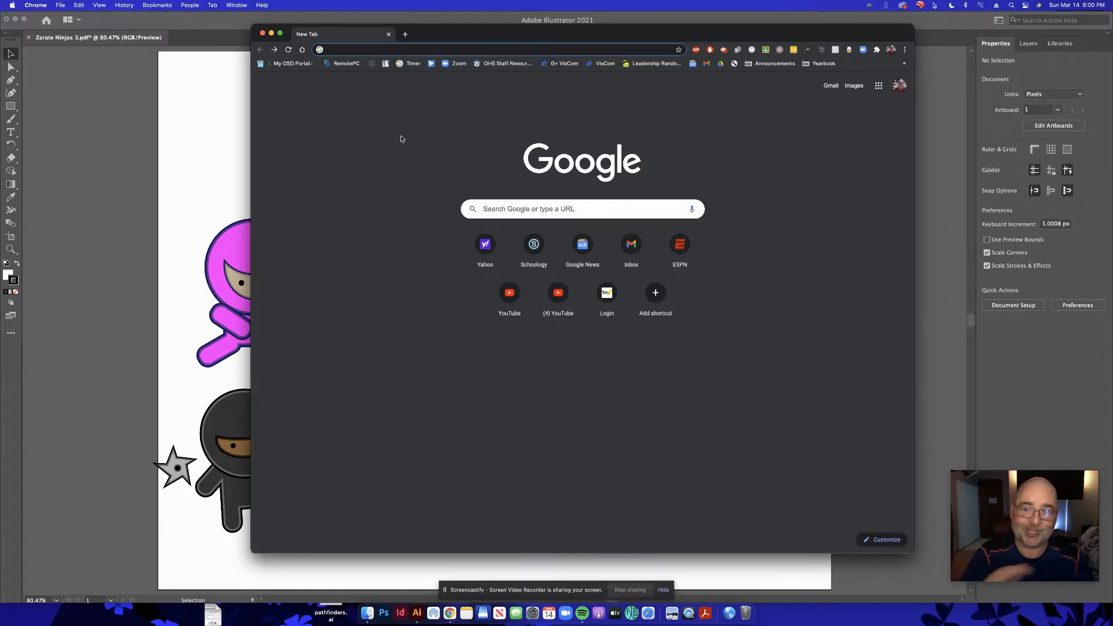
text(vecteezy)
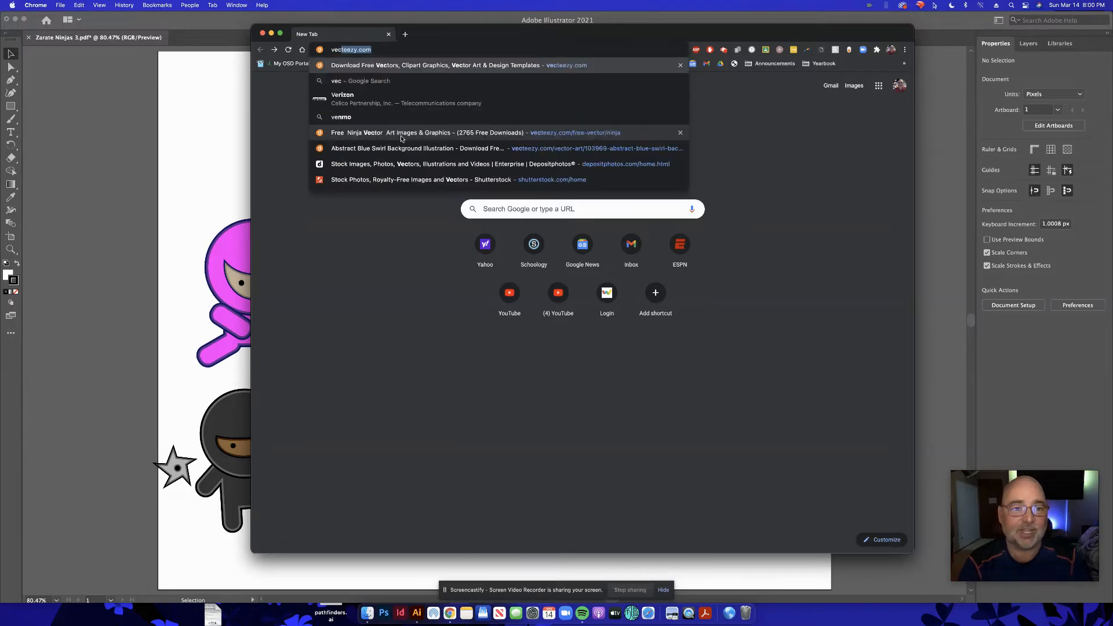
text(.com)
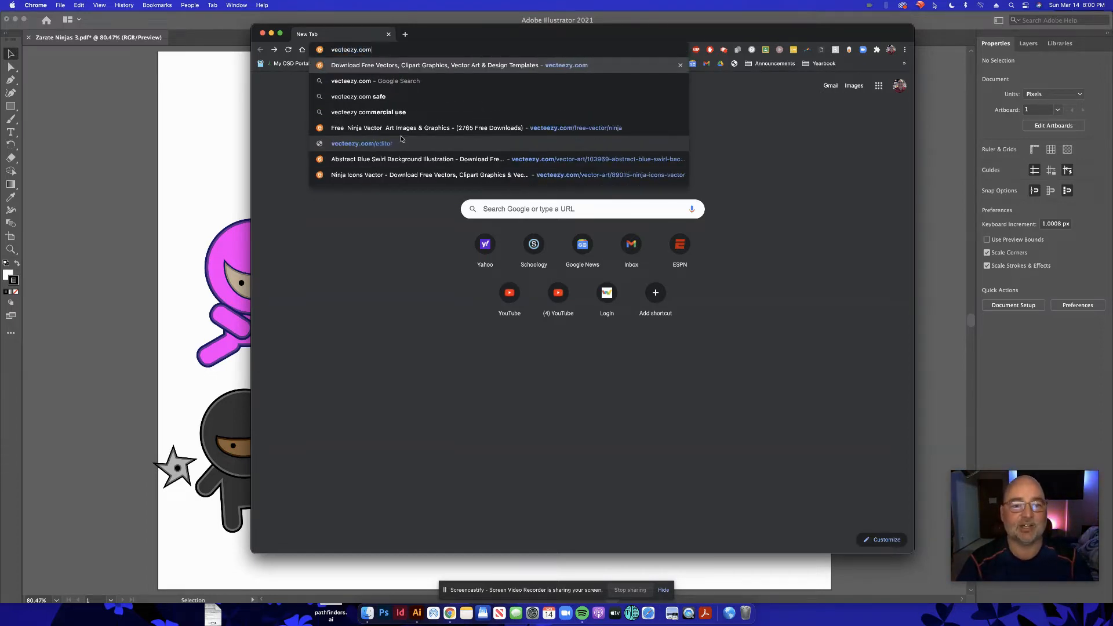
key(Return)
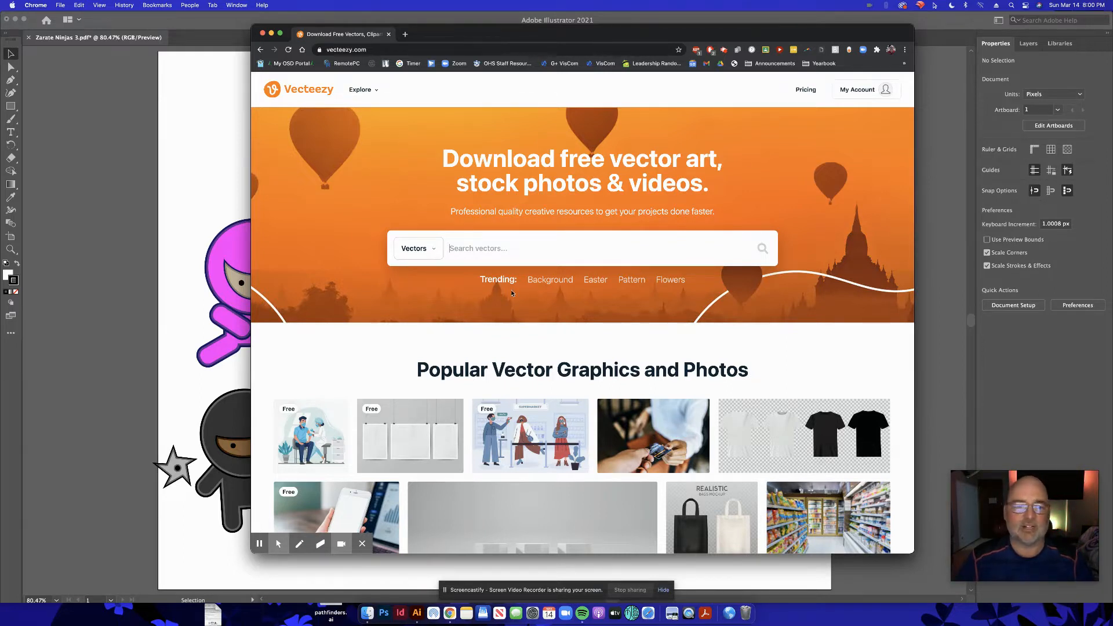
- Search Vecteezy's vectors for "ninja" and filter the results to Free License
click(435, 252)
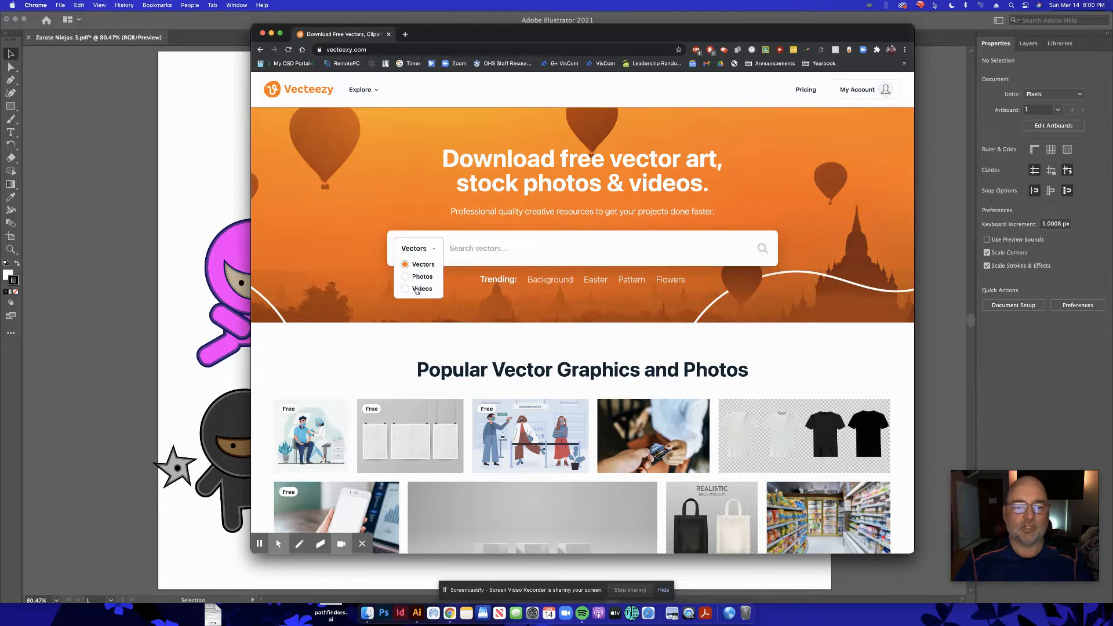
click(431, 254)
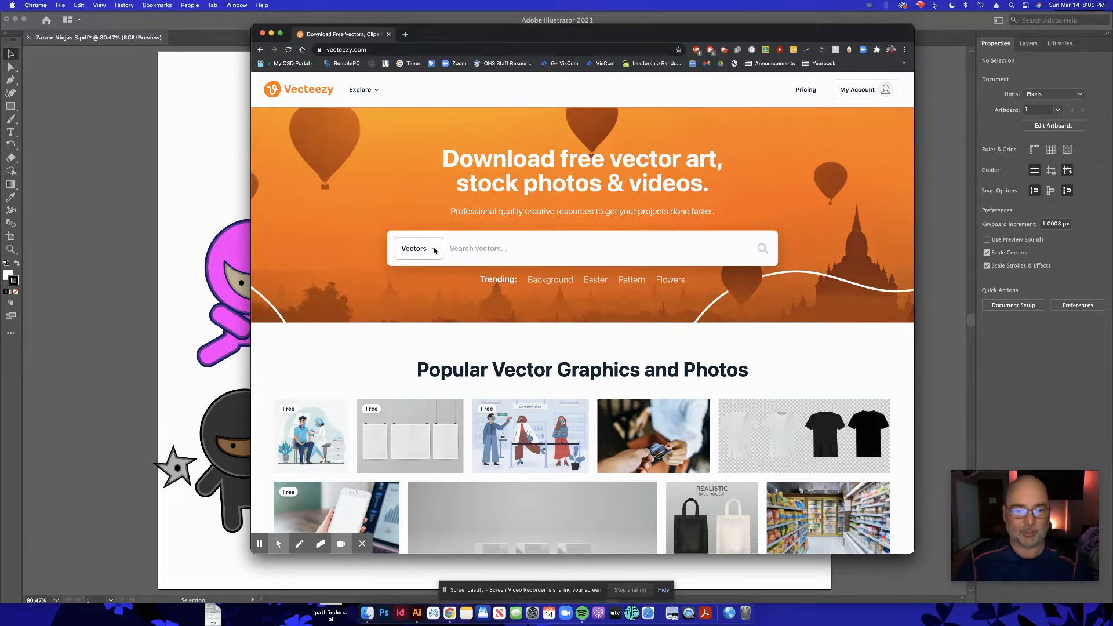
click(472, 251)
text(ninja)
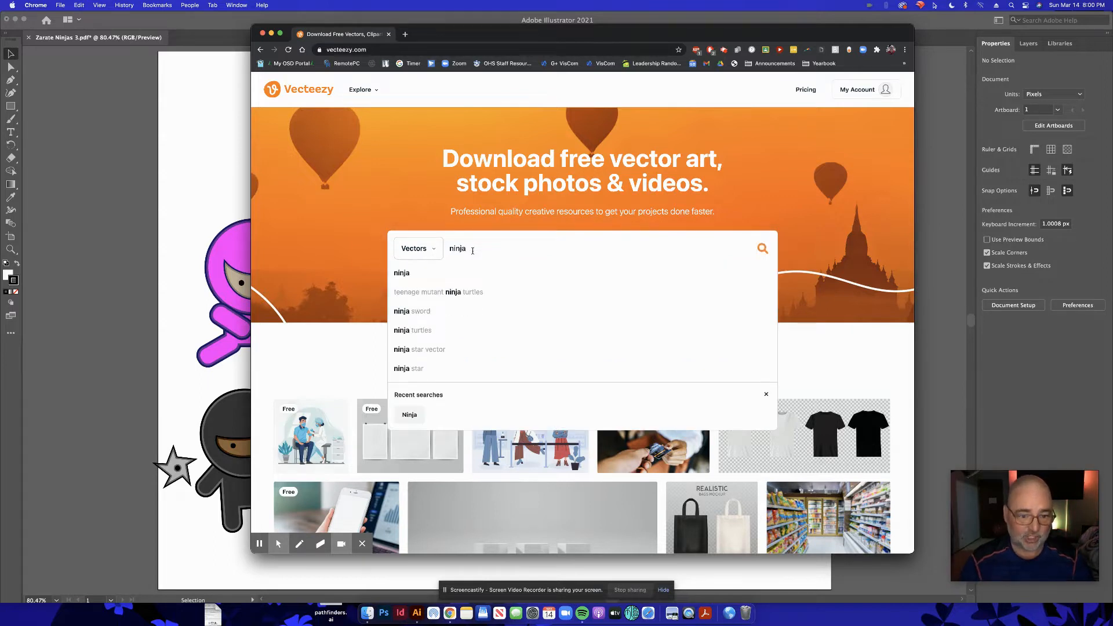
key(Return)
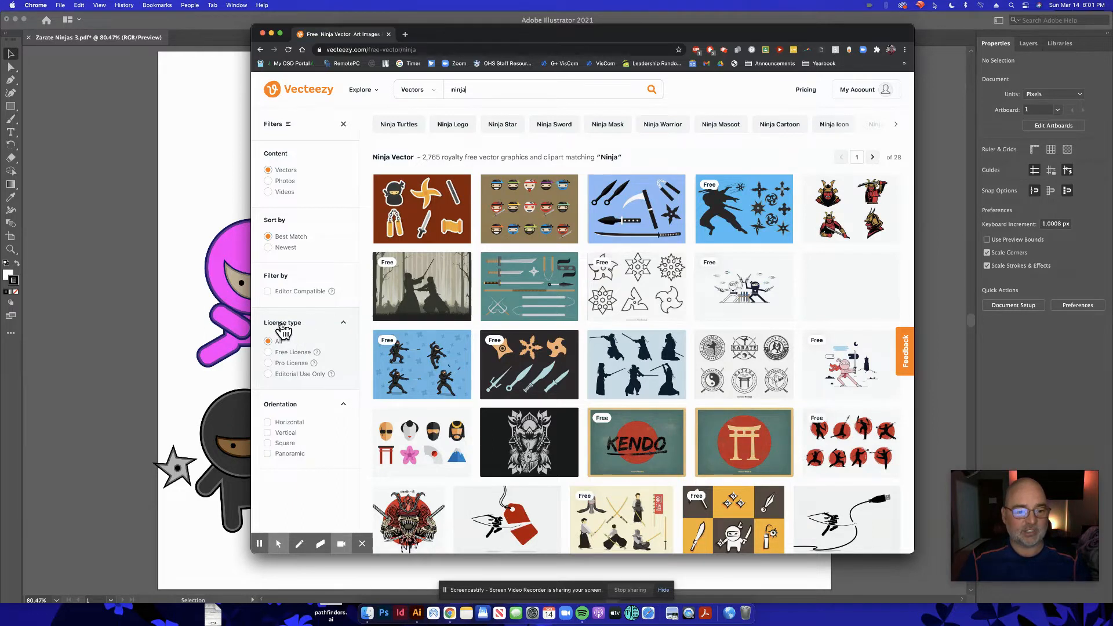
click(269, 352)
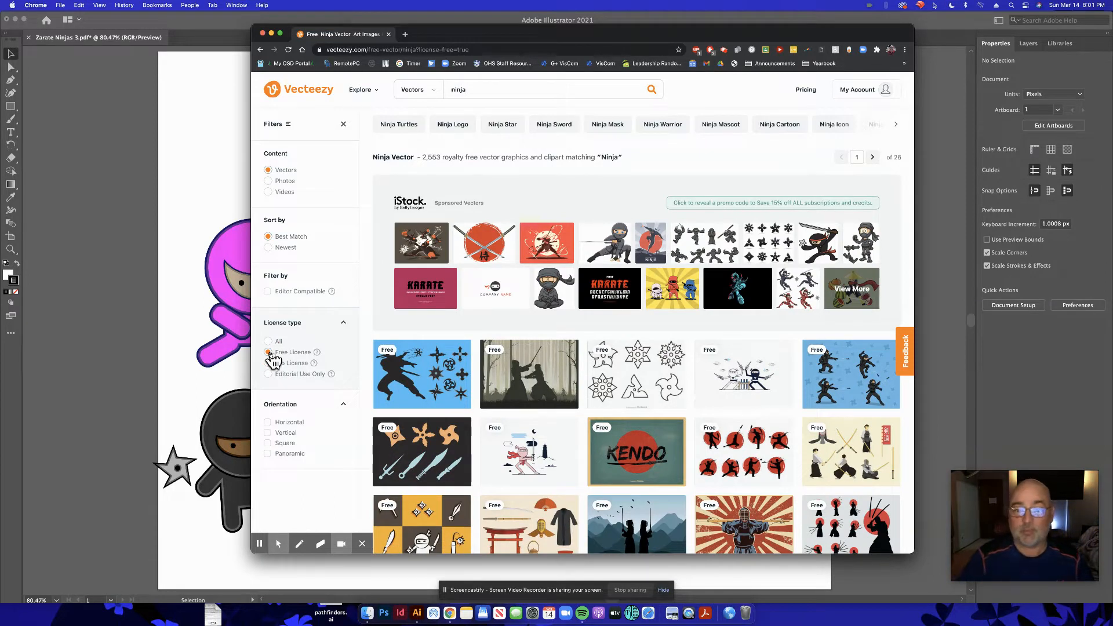
- Browse the free ninja vector results for artwork suitable as a background scene
scroll(524, 356, down, 1)
scroll(524, 355, up, 1)
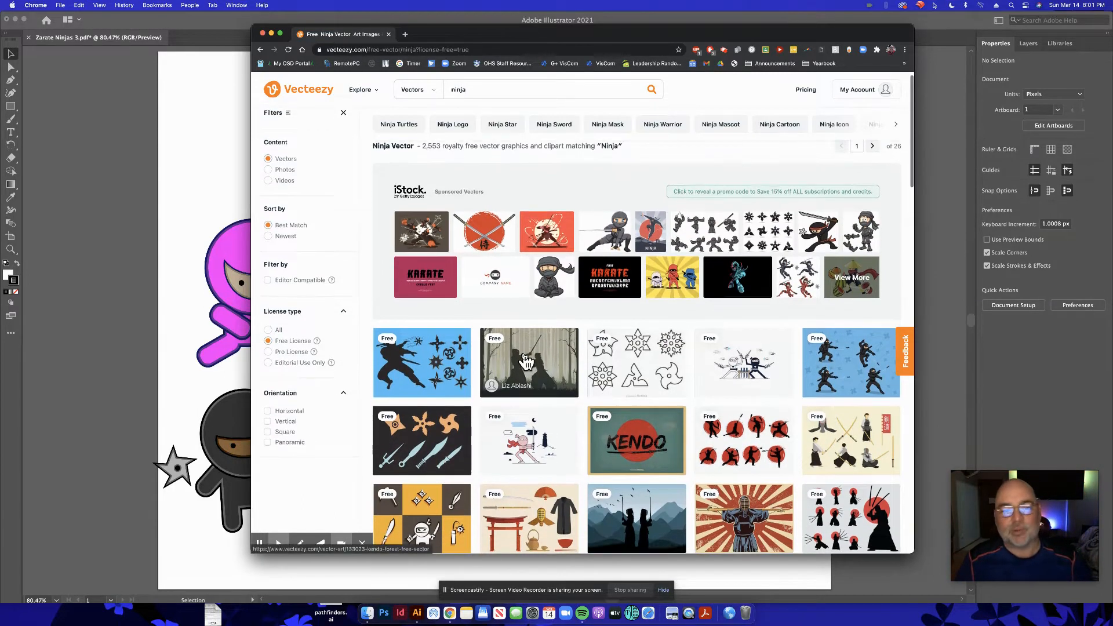
scroll(525, 360, down, 1)
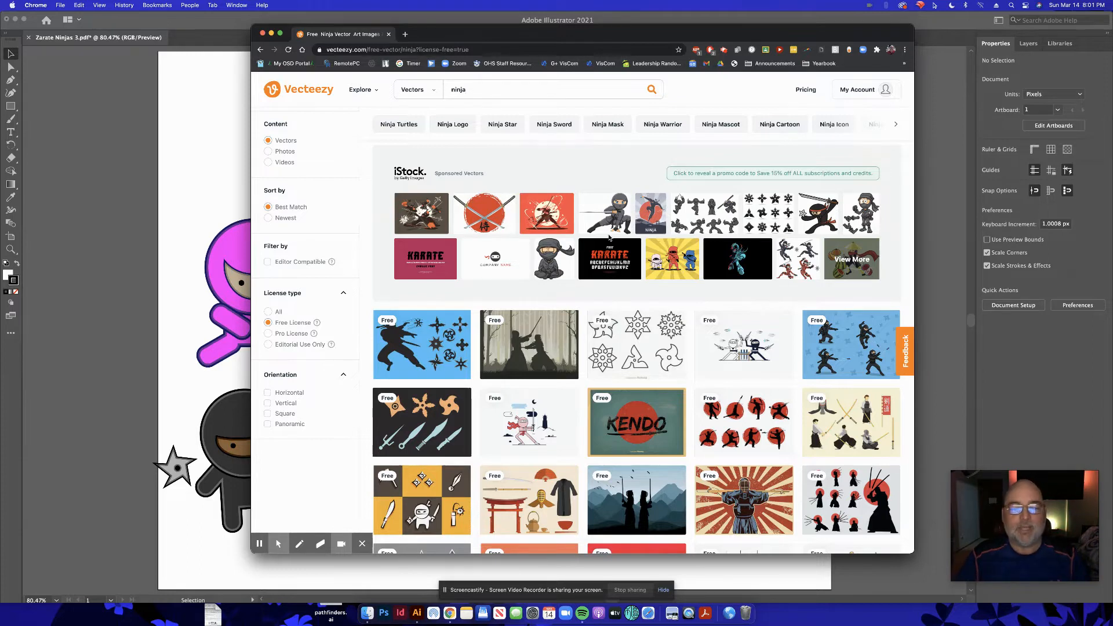
scroll(578, 242, down, 3)
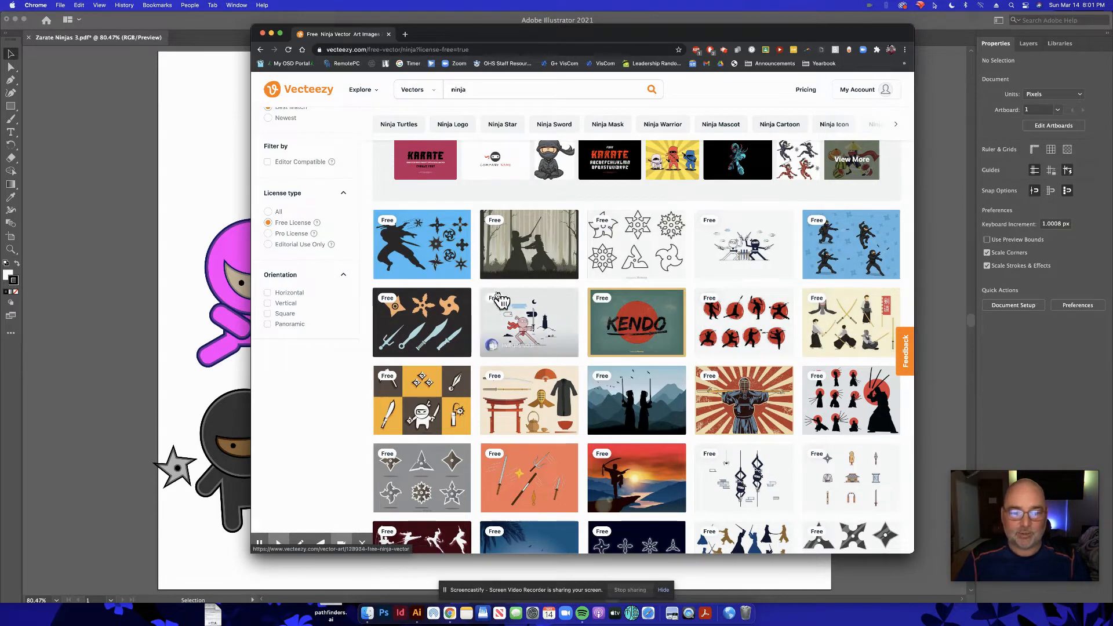
mouse_move(719, 347)
scroll(686, 337, down, 2)
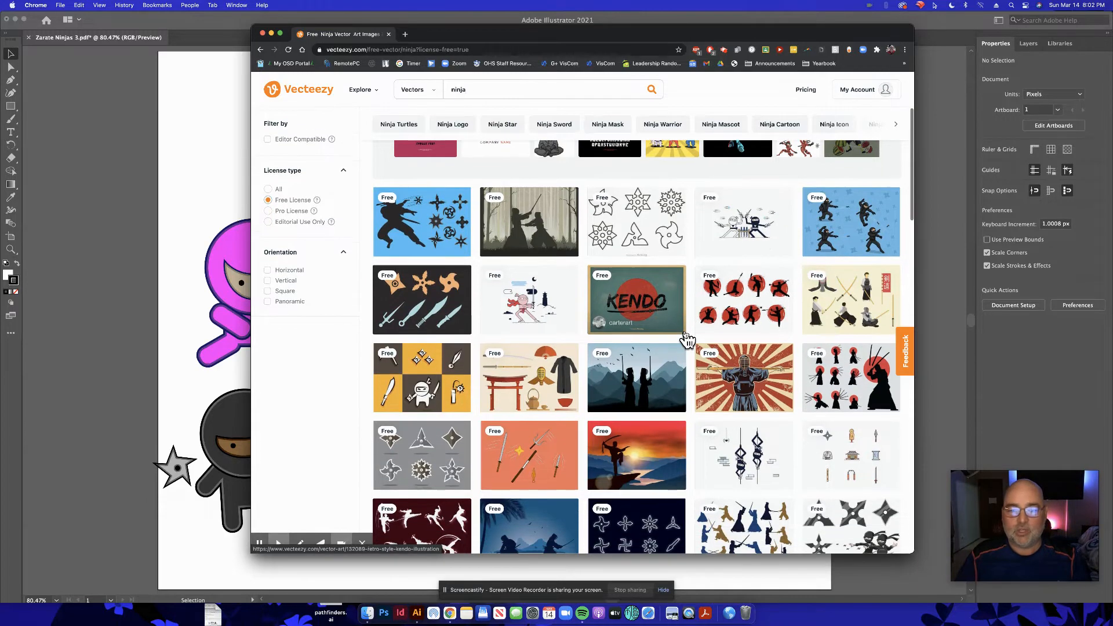
scroll(687, 339, down, 5)
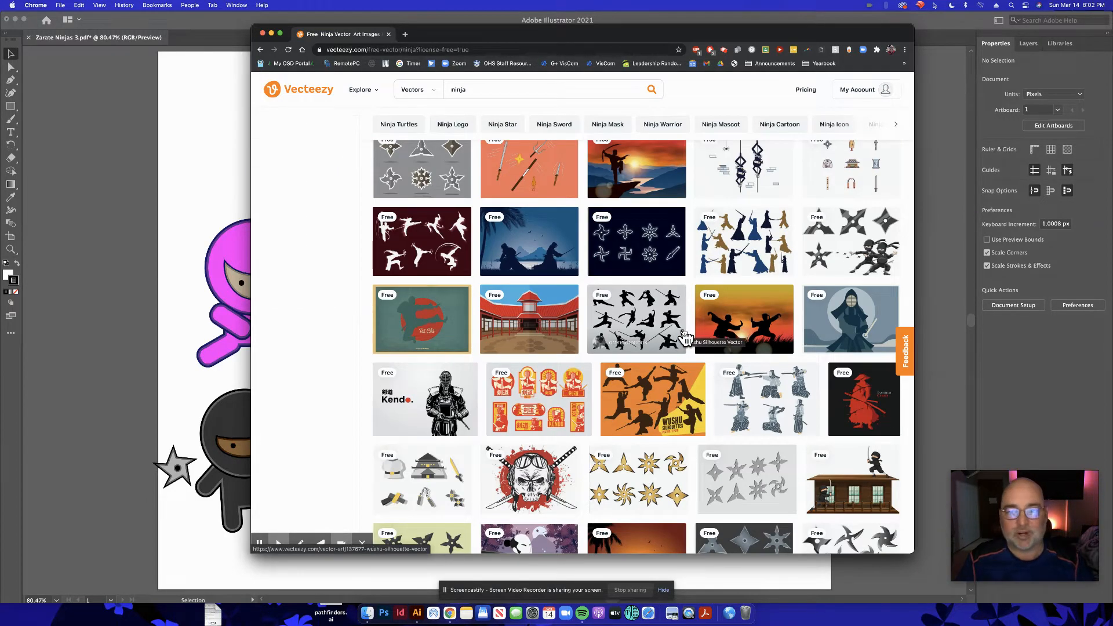
scroll(684, 334, down, 2)
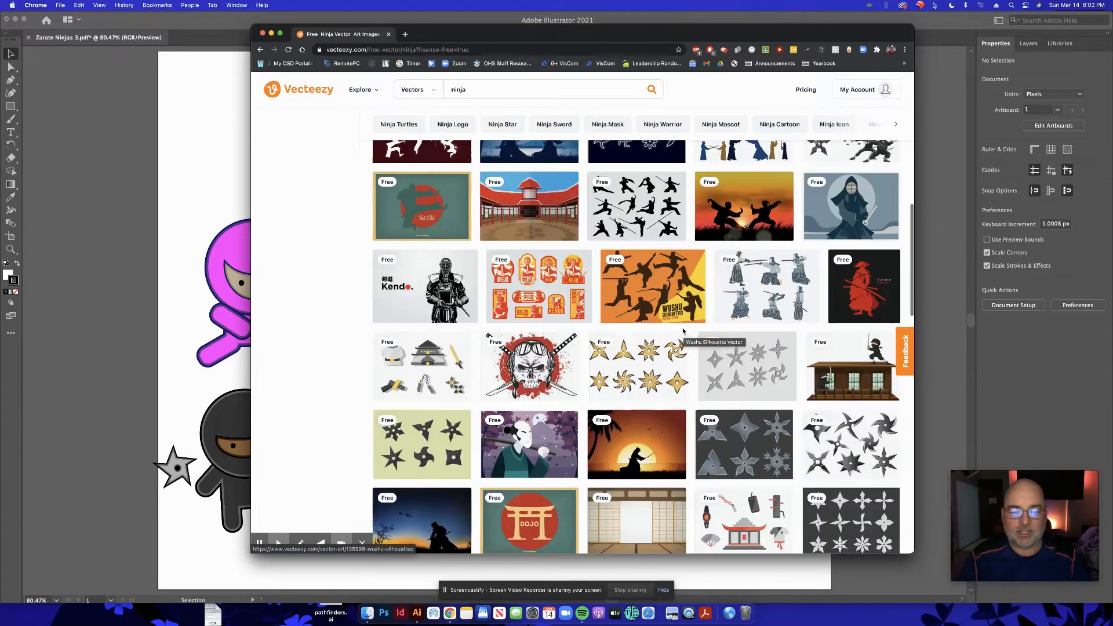
scroll(683, 331, up, 1)
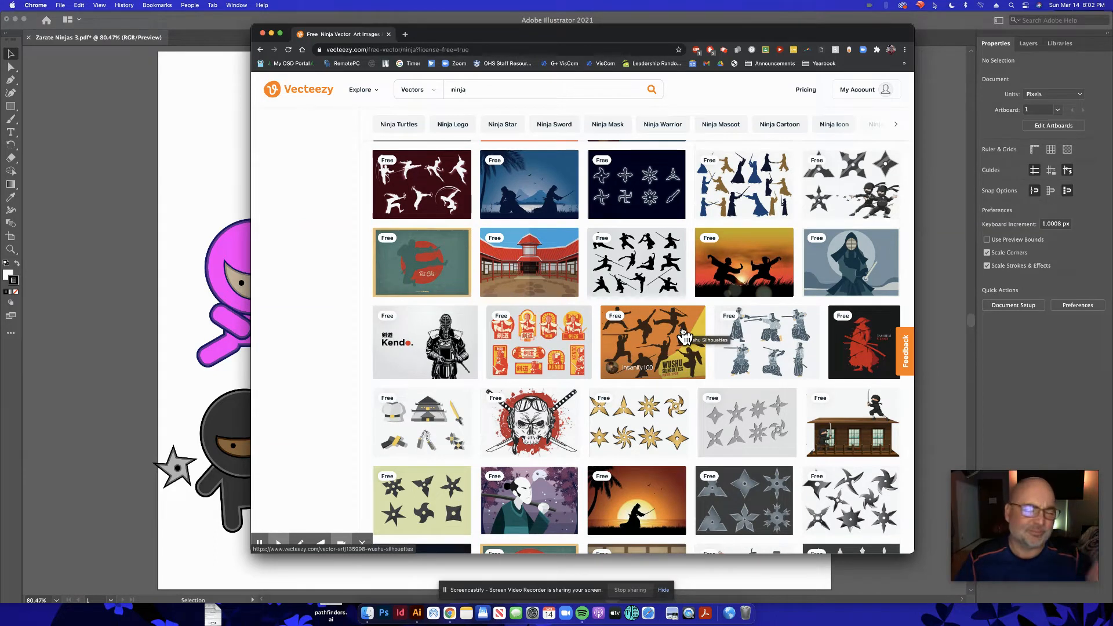
- Open the outside dojo temple vector and download it under the Free License
click(543, 277)
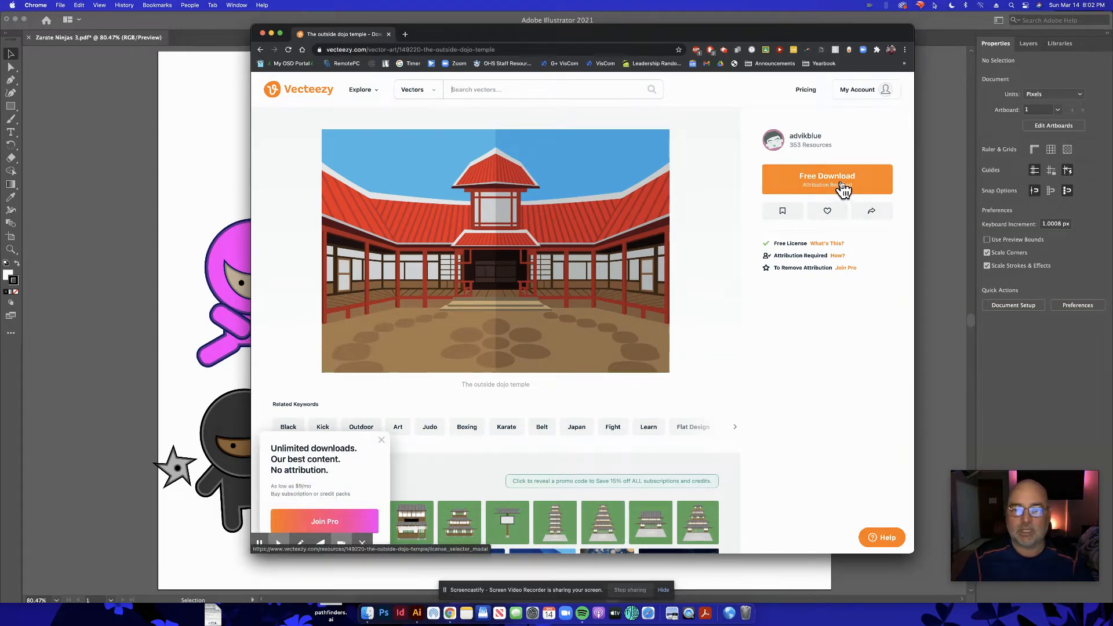
click(841, 183)
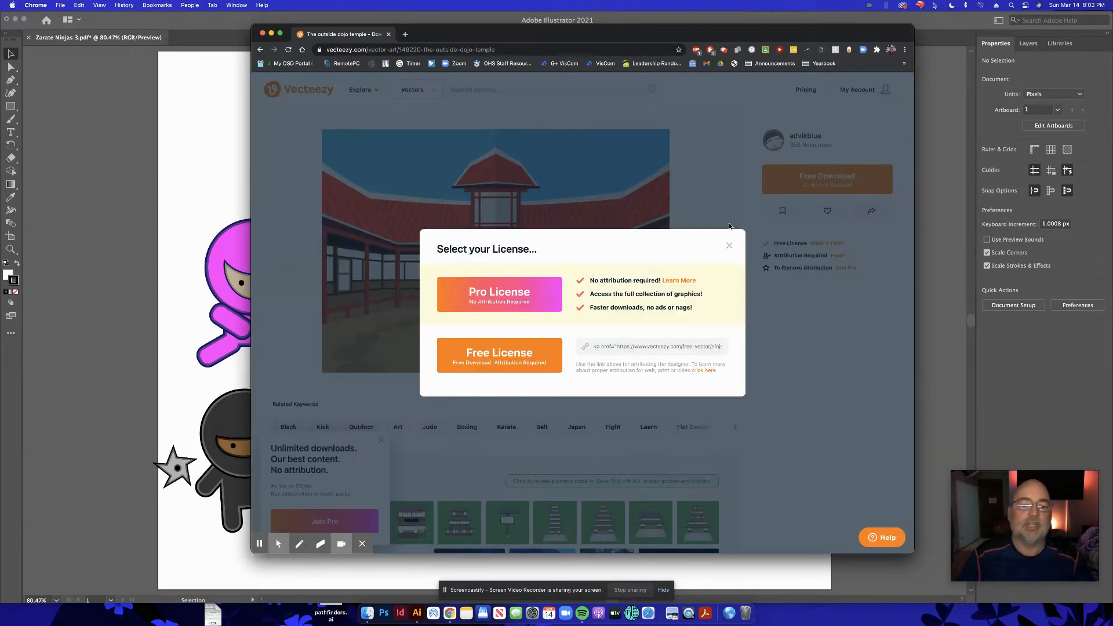
click(512, 358)
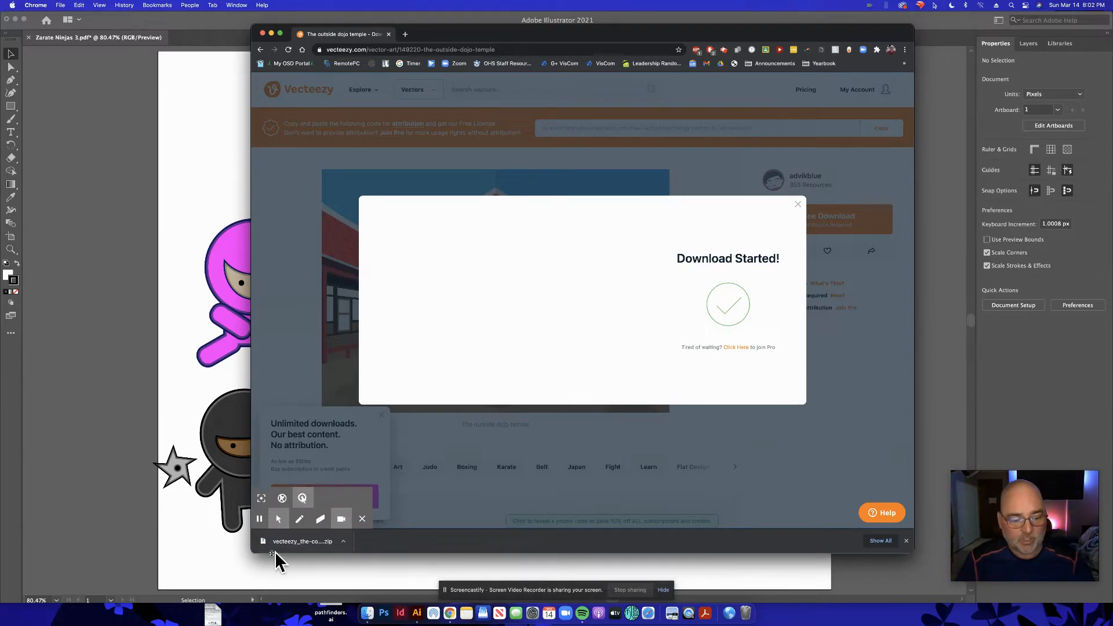
- Unpack the downloaded zip, open "The outside dojo temple.ai" from its folder in Illustrator, and fit the artboard to the window
click(313, 547)
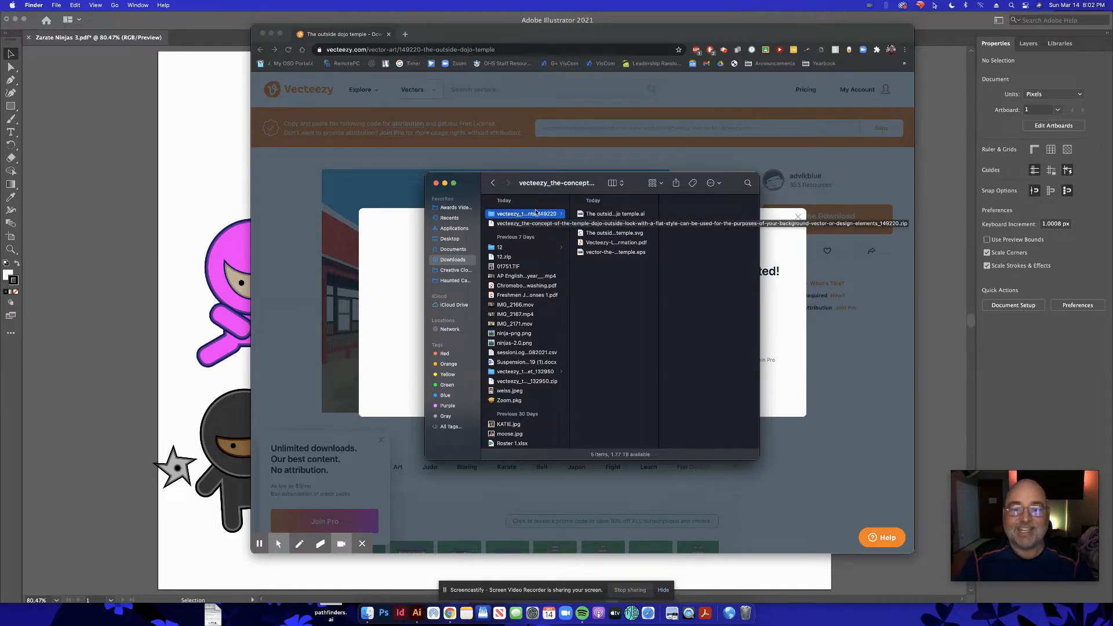
drag(658, 226, 705, 230)
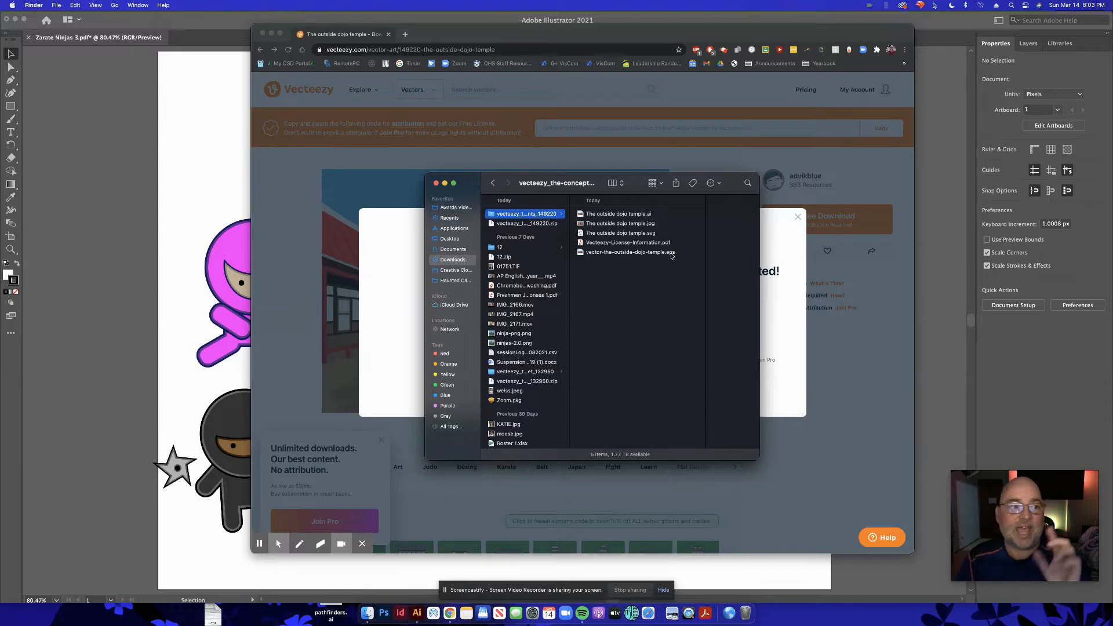
double_click(620, 214)
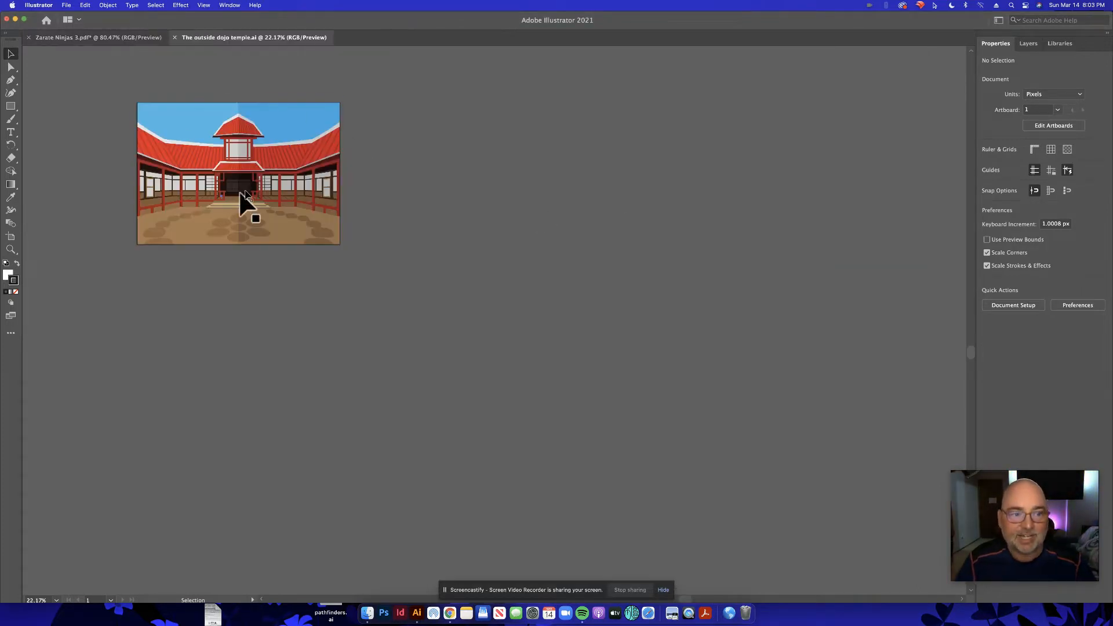
key(super+0)
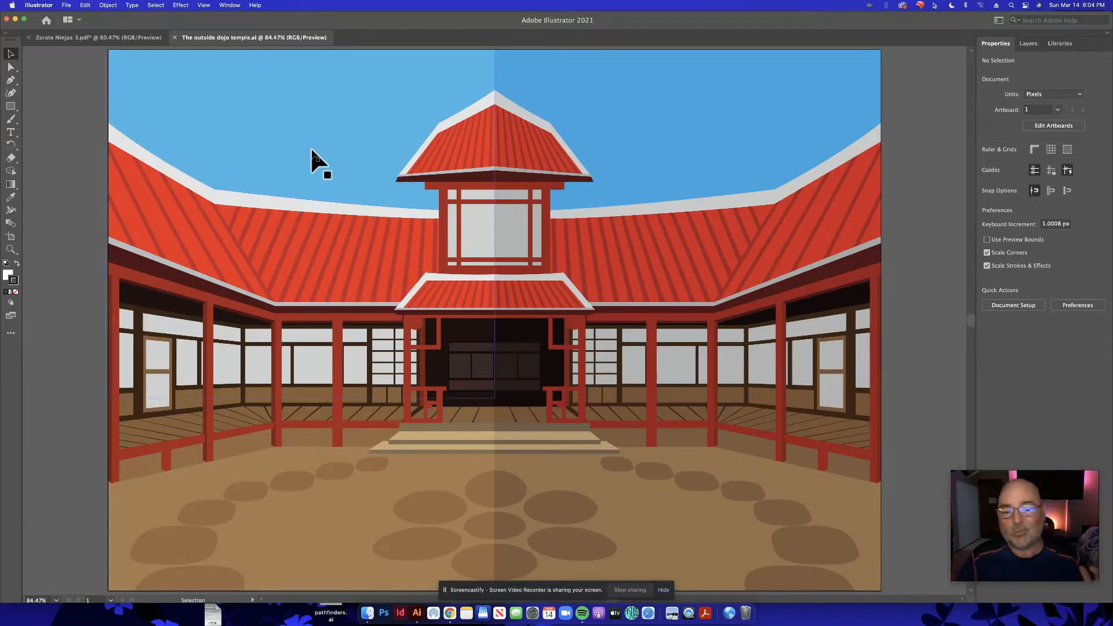
- Try moving the whole temple artwork and undo the move
click(306, 204)
drag(305, 204, 387, 219)
key(super+z)
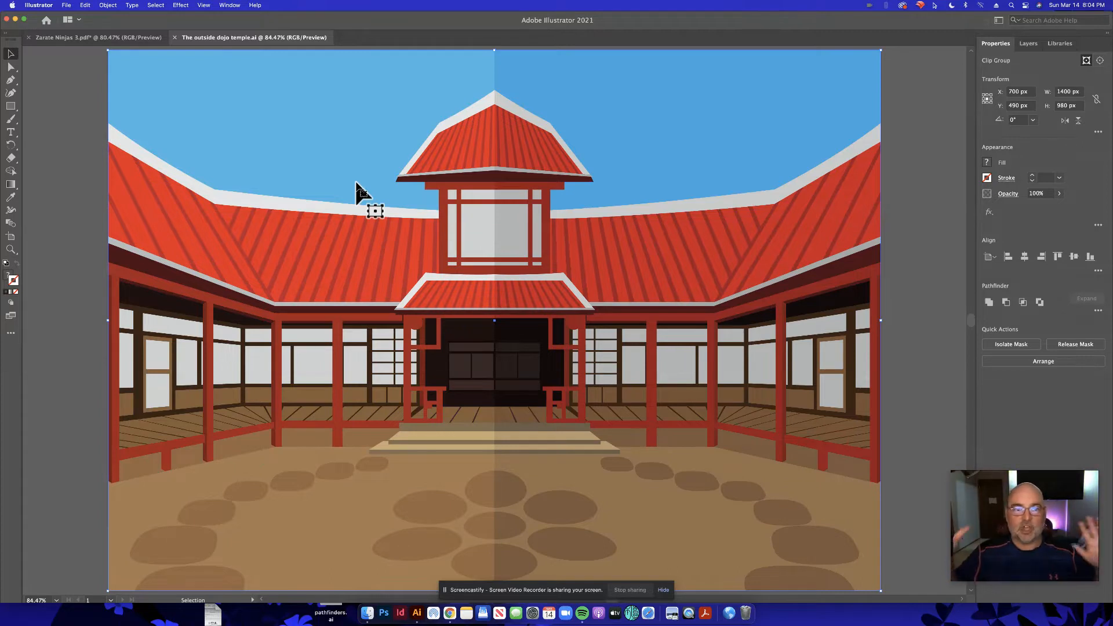
- Ungroup the temple artwork and test whether a single piece of it can be selected and moved separately
click(114, 5)
click(114, 6)
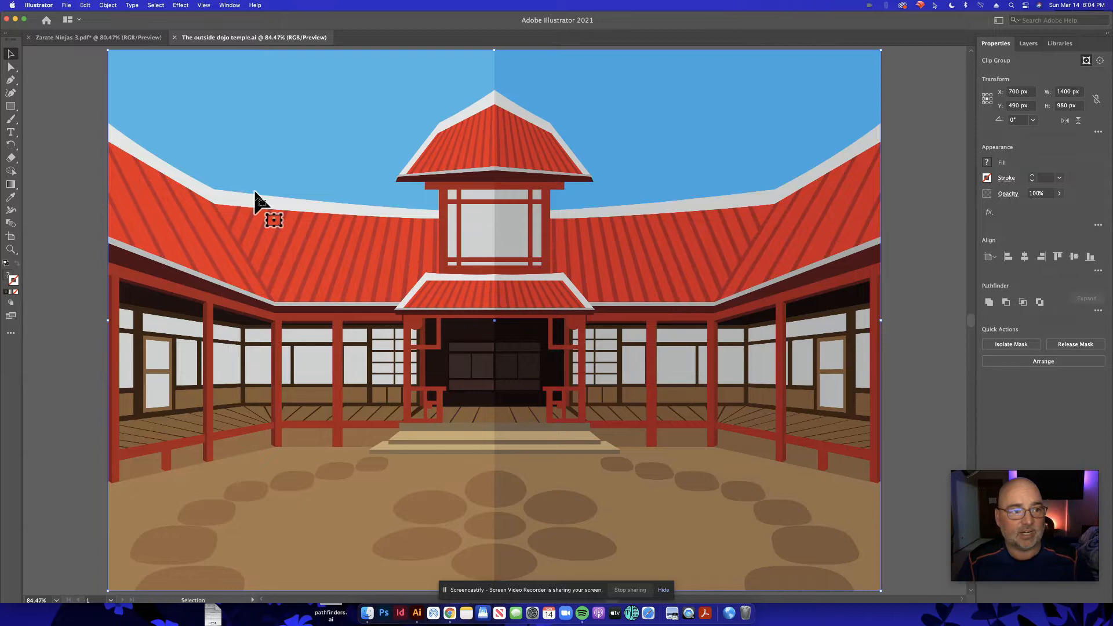
click(107, 5)
click(139, 61)
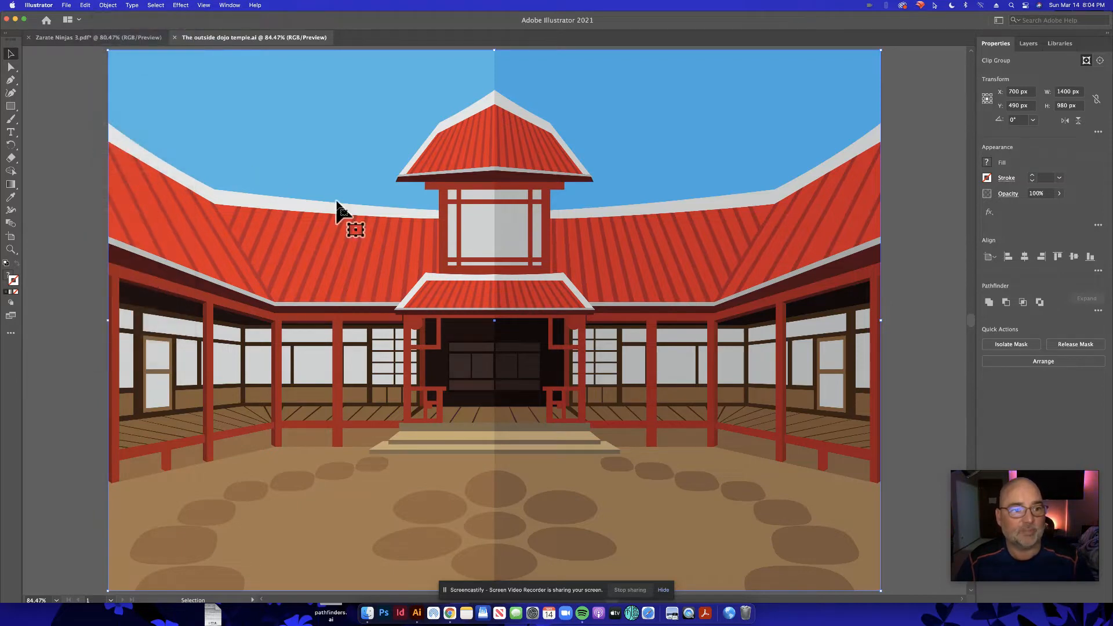
click(71, 170)
mouse_move(291, 189)
mouse_down()
mouse_move(404, 212)
mouse_move(293, 191)
mouse_up()
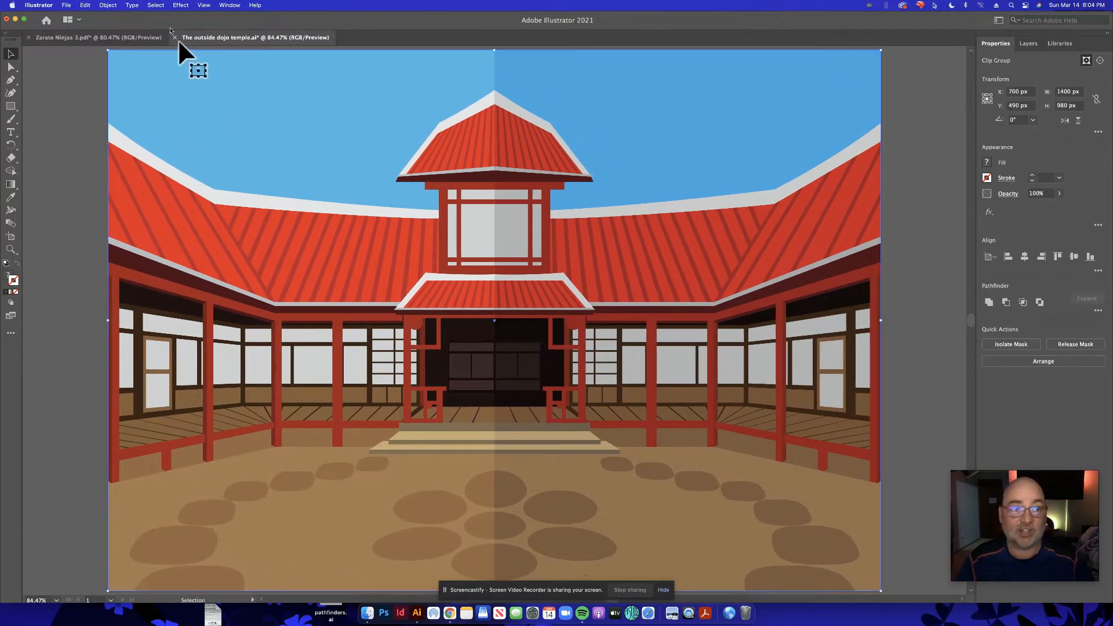
- Keep ungrouping the temple artwork until no ungrouping is possible, and try moving part of it
click(110, 4)
click(122, 62)
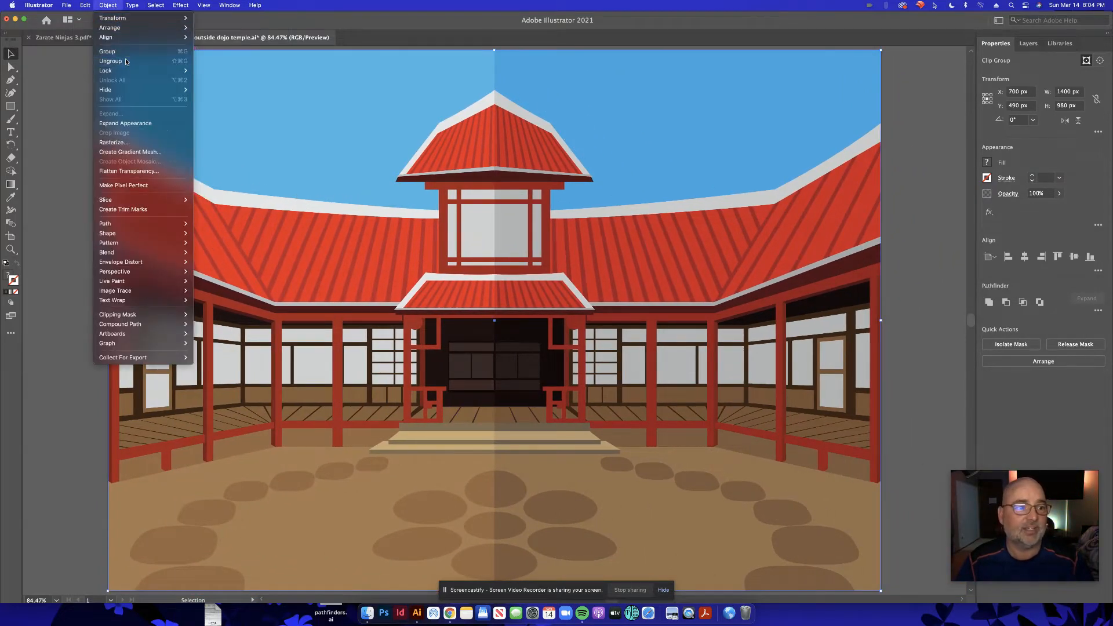
click(105, 5)
click(116, 64)
click(107, 4)
click(124, 61)
click(107, 5)
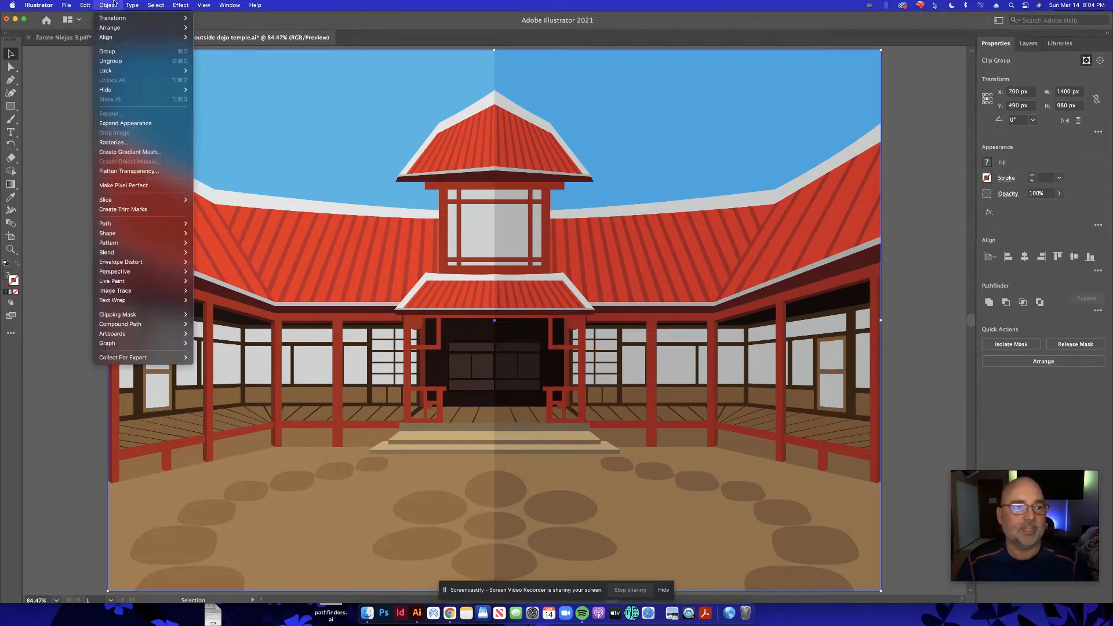
click(119, 61)
click(117, 5)
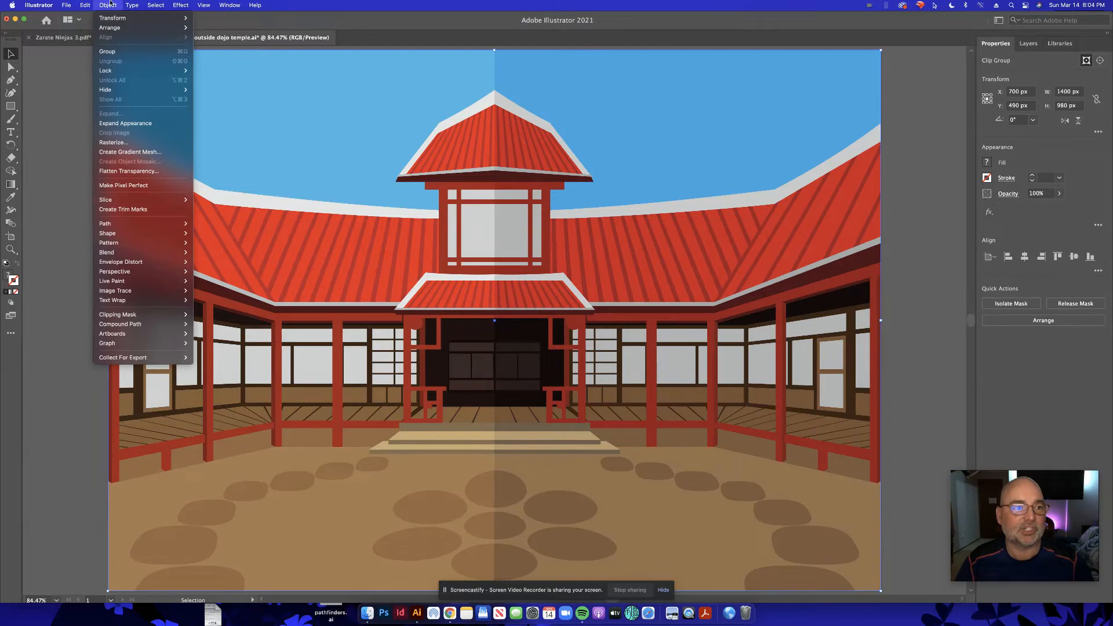
click(110, 5)
drag(281, 194, 467, 263)
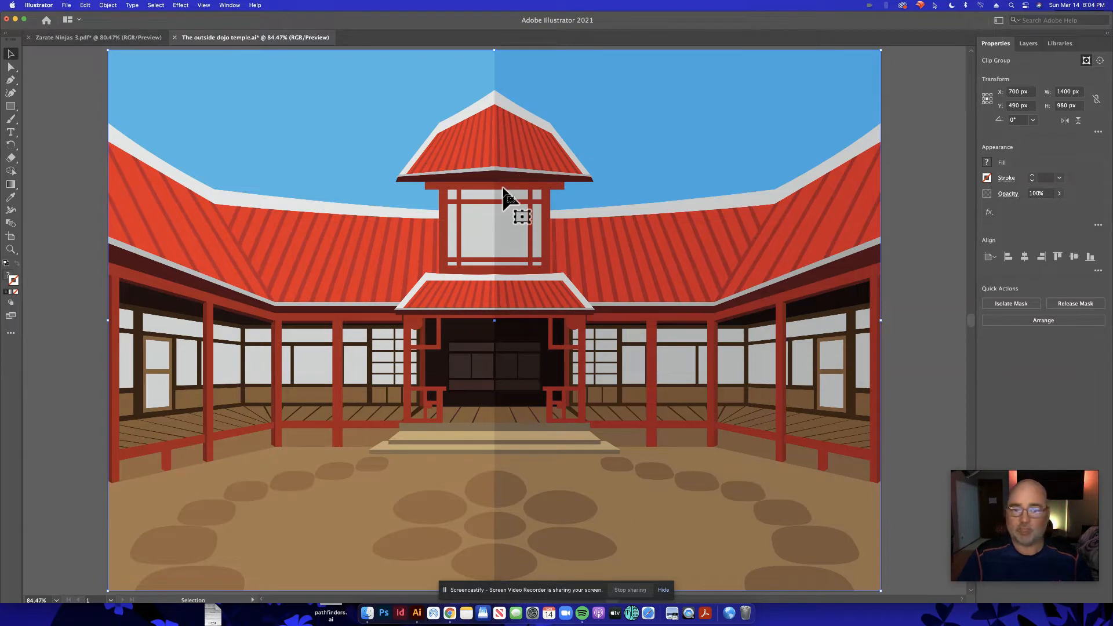
- Copy the clipped temple artwork and paste it into the open document with the ninja characters
click(84, 7)
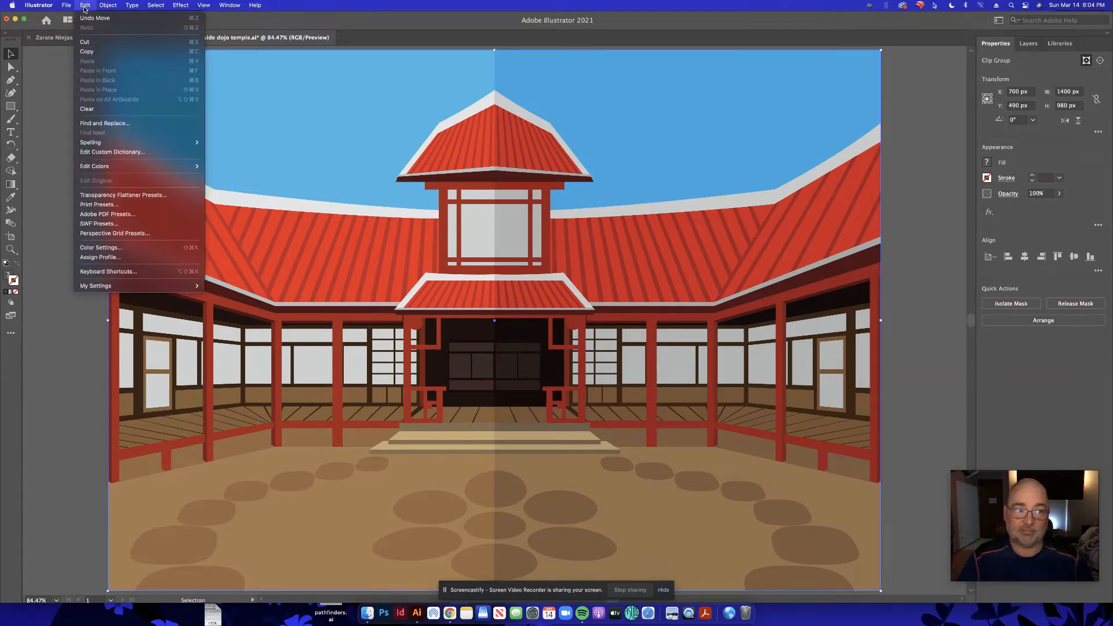
click(89, 51)
click(80, 37)
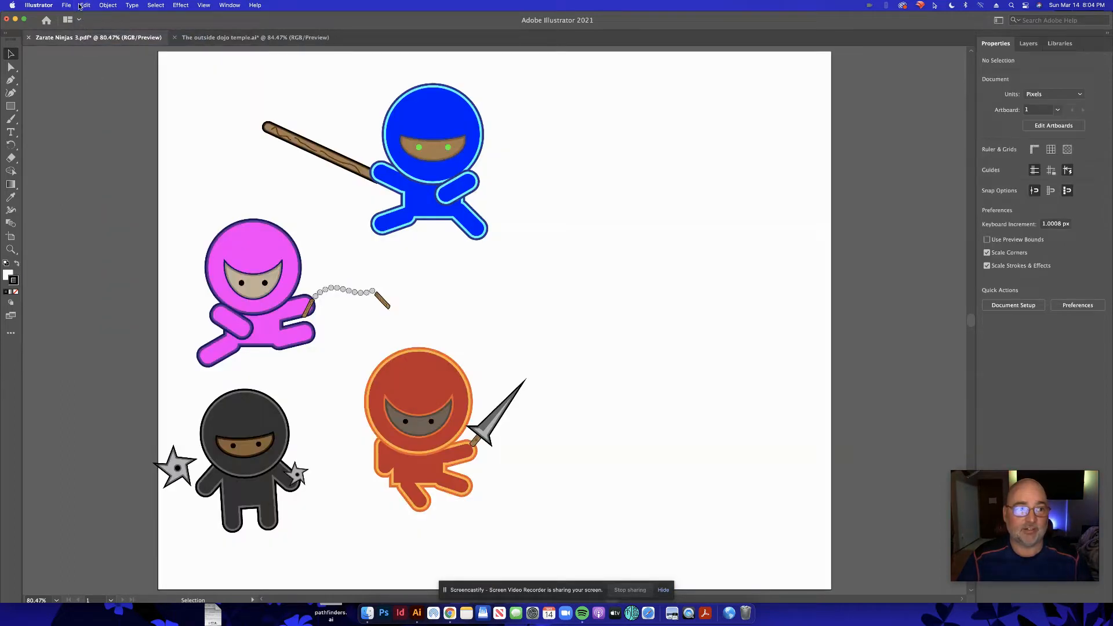
click(84, 5)
click(88, 60)
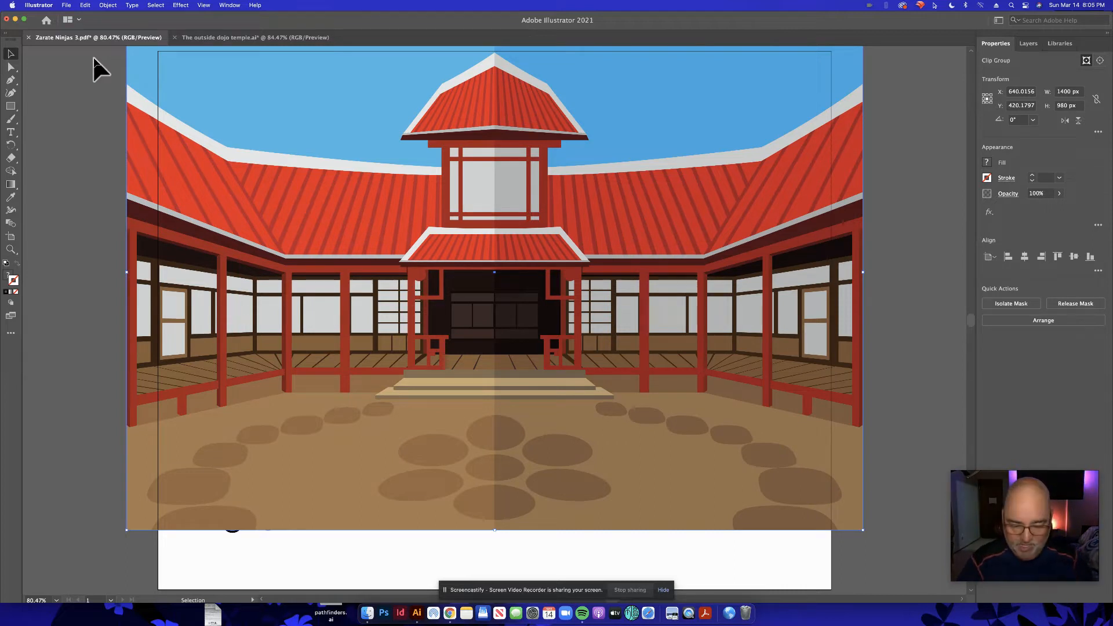
- Align the pasted temple with the artboard's top edge and stretch it down to the bottom edge, about 1029 px high
key(super+minus)
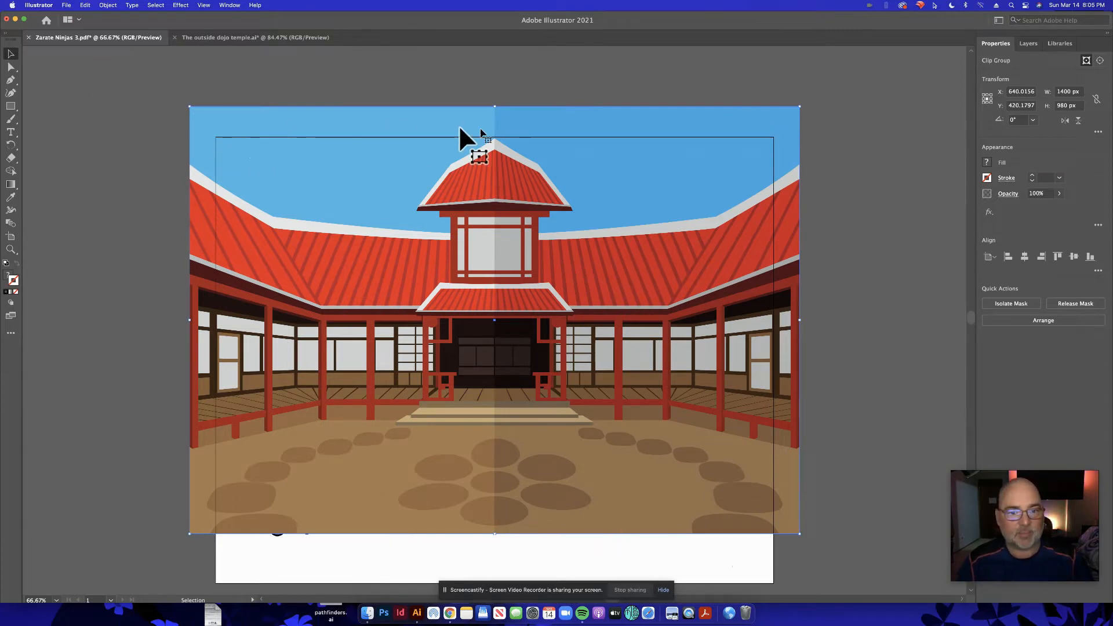
drag(485, 241, 486, 283)
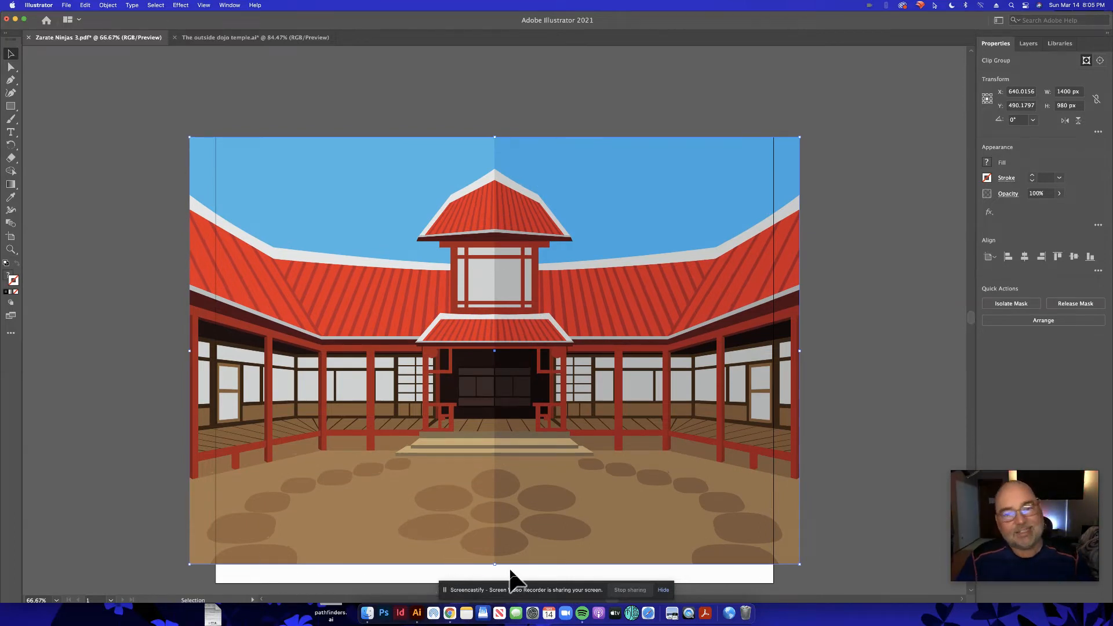
drag(498, 565, 497, 586)
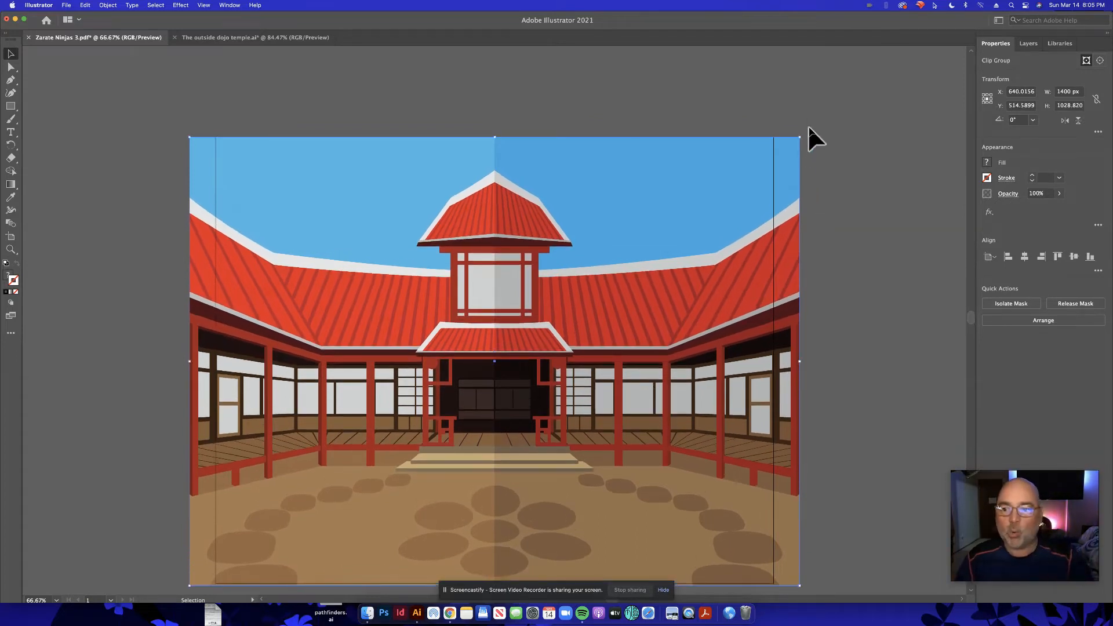
key(z)
drag(762, 148, 878, 236)
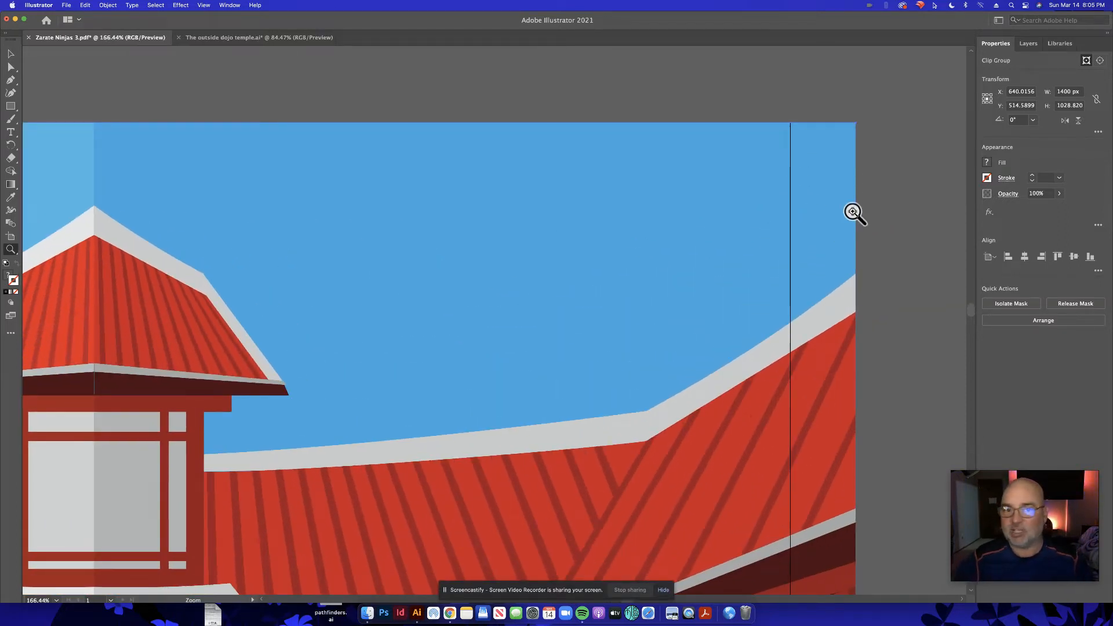
key(super+0)
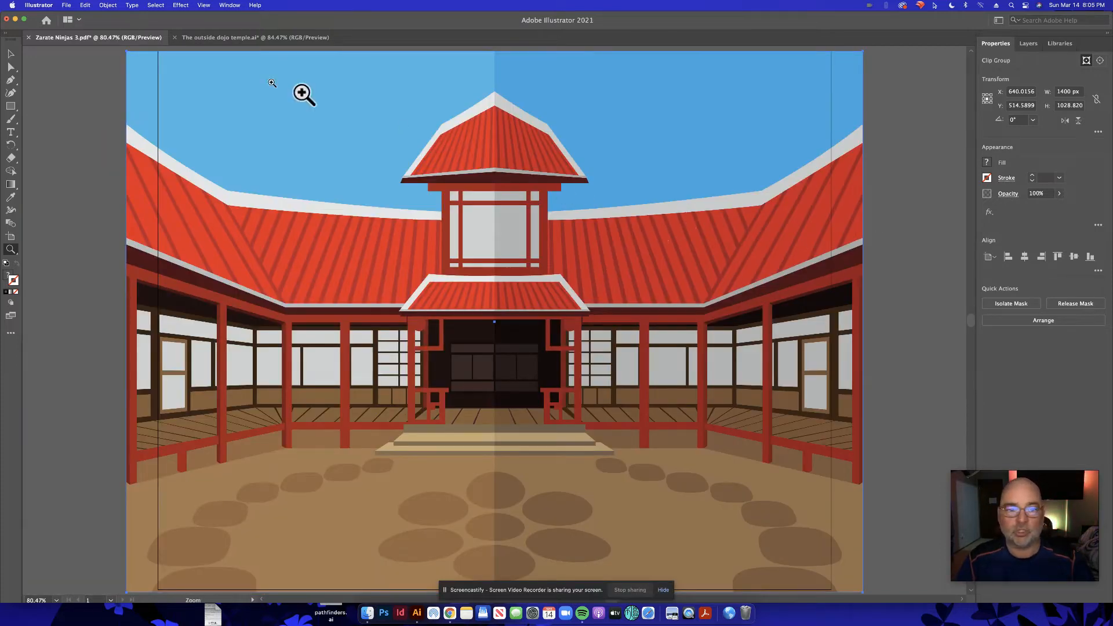
- Send the temple background to the back, behind all the ninja characters
click(10, 53)
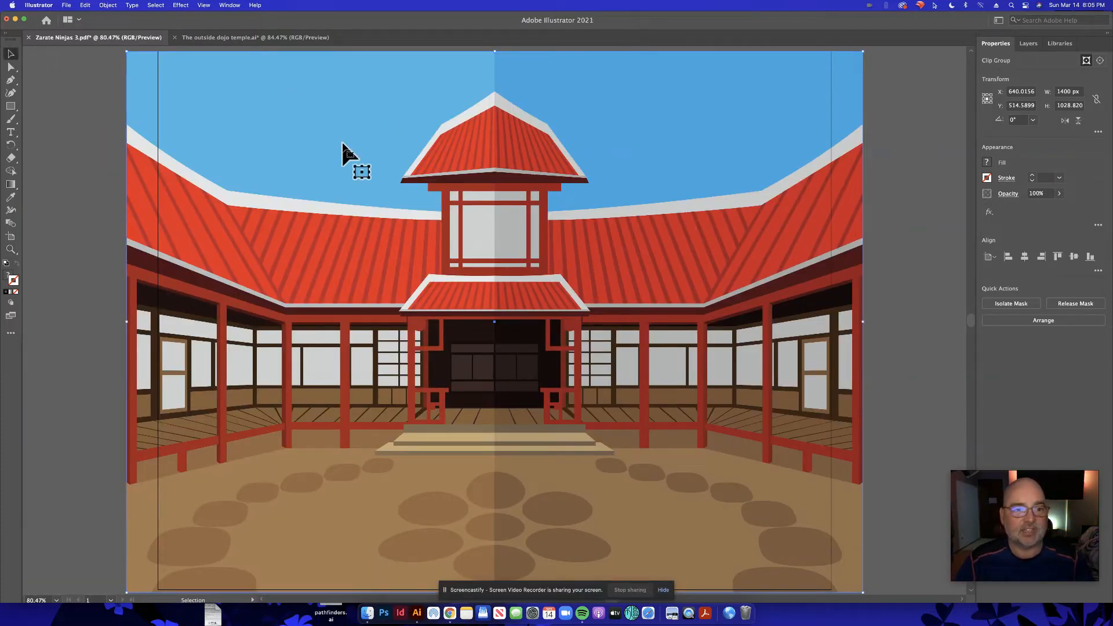
click(1033, 321)
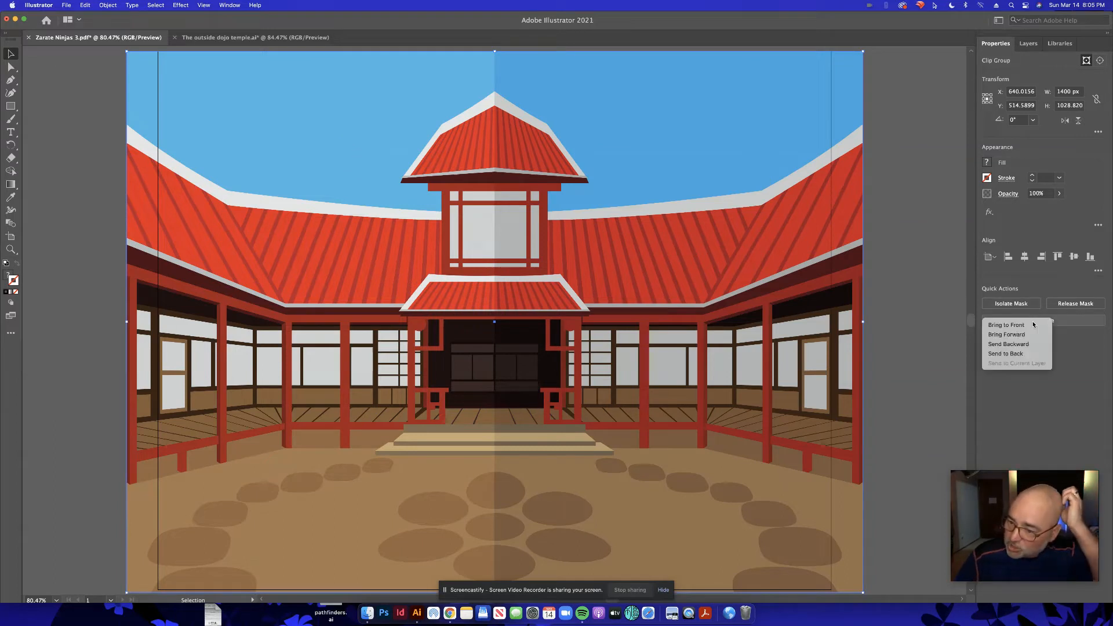
click(1026, 353)
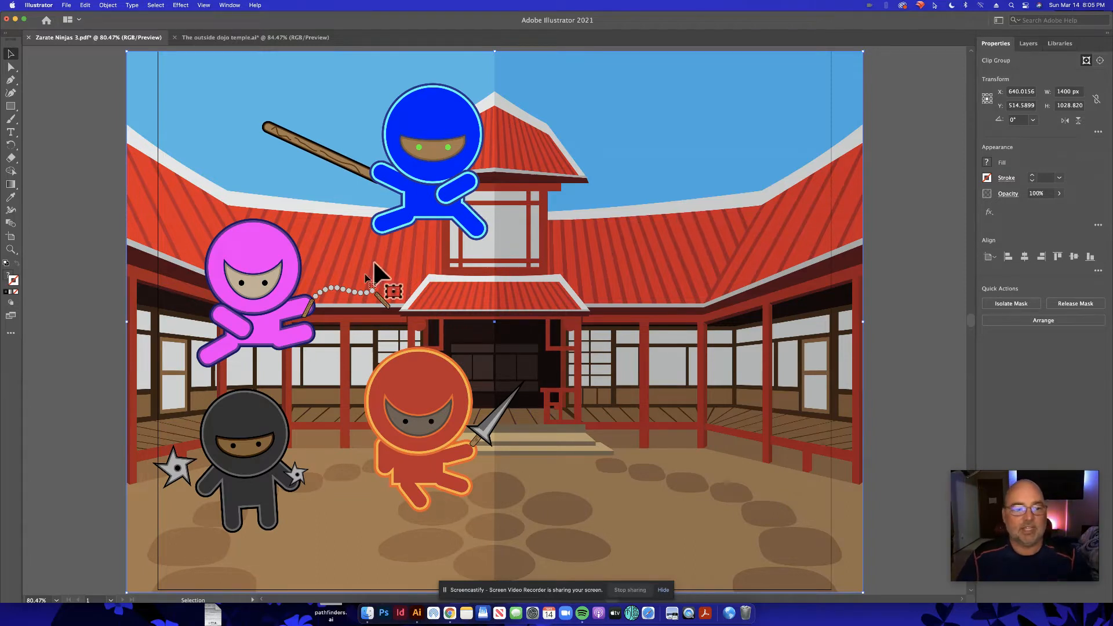
- Shift the pink ninja slightly and move the red and black ninjas down onto the courtyard foreground
mouse_move(261, 280)
mouse_down()
mouse_move(268, 253)
mouse_move(261, 283)
mouse_move(269, 271)
mouse_up()
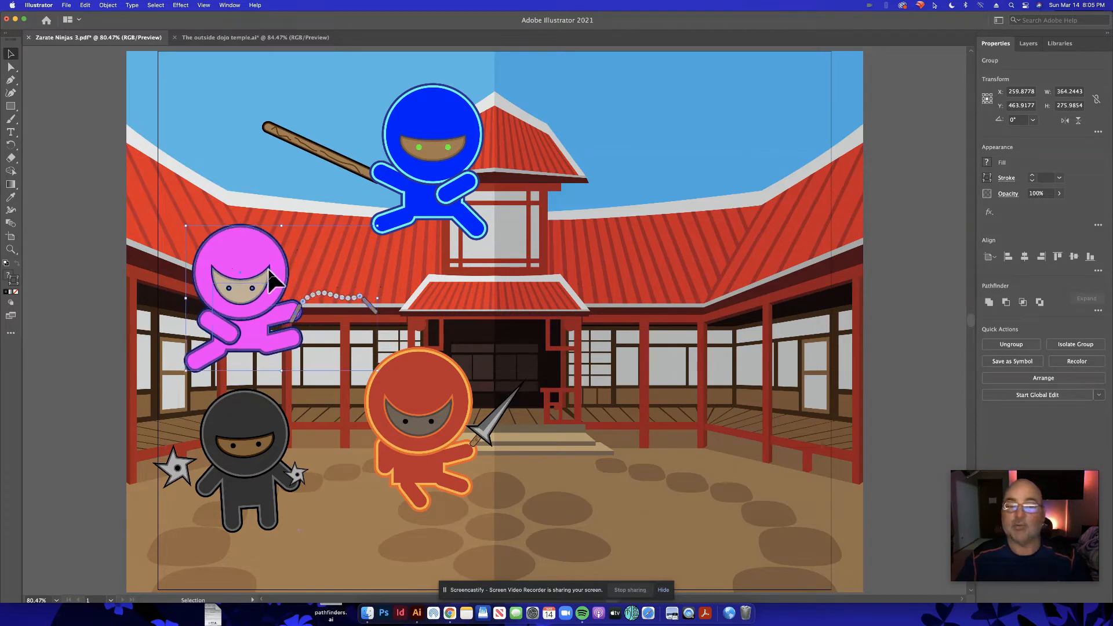
click(414, 418)
drag(414, 422, 399, 489)
drag(260, 454, 265, 503)
- Move and scale down the pink ninja into the temple doorway and the blue ninja, about 155 px wide, onto the left roof edge
drag(278, 304, 547, 378)
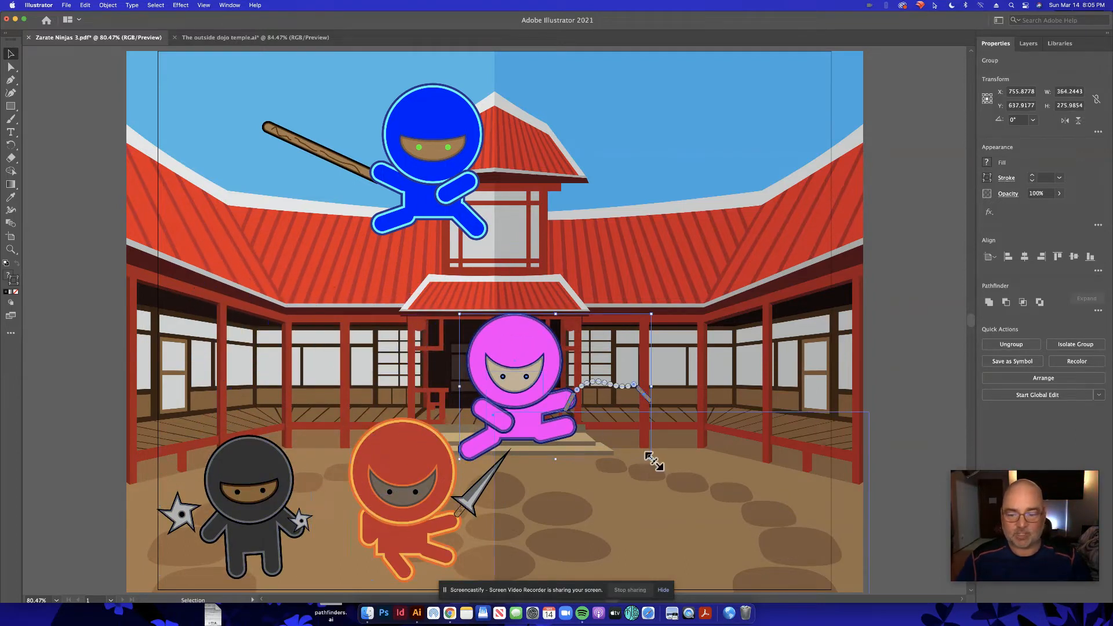
drag(653, 462, 488, 411)
drag(428, 115, 351, 179)
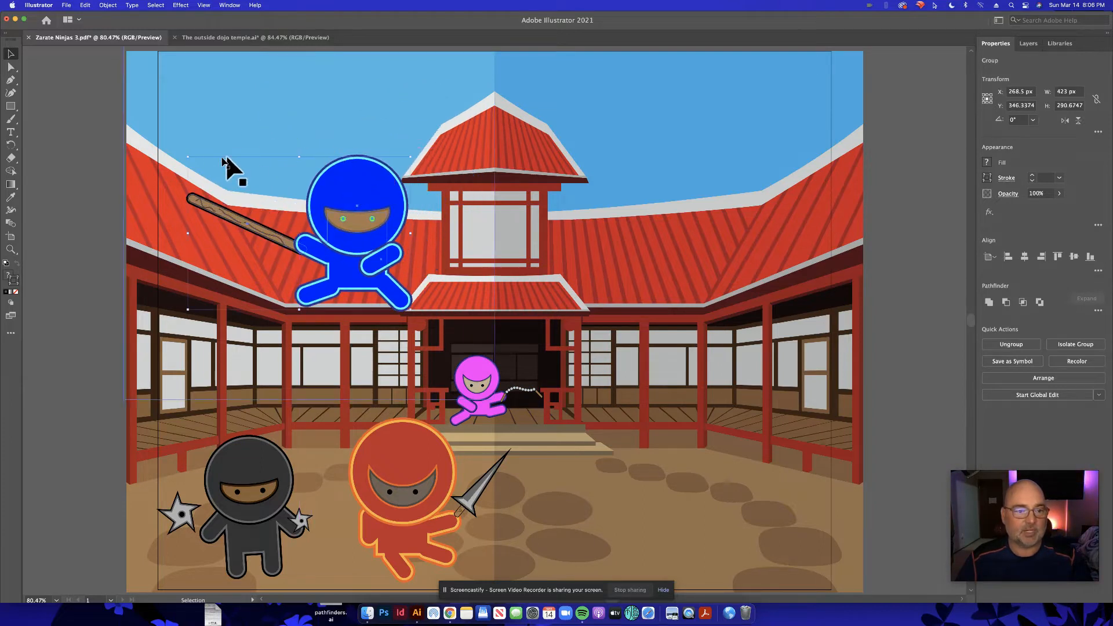
drag(189, 160, 328, 253)
drag(383, 282, 383, 281)
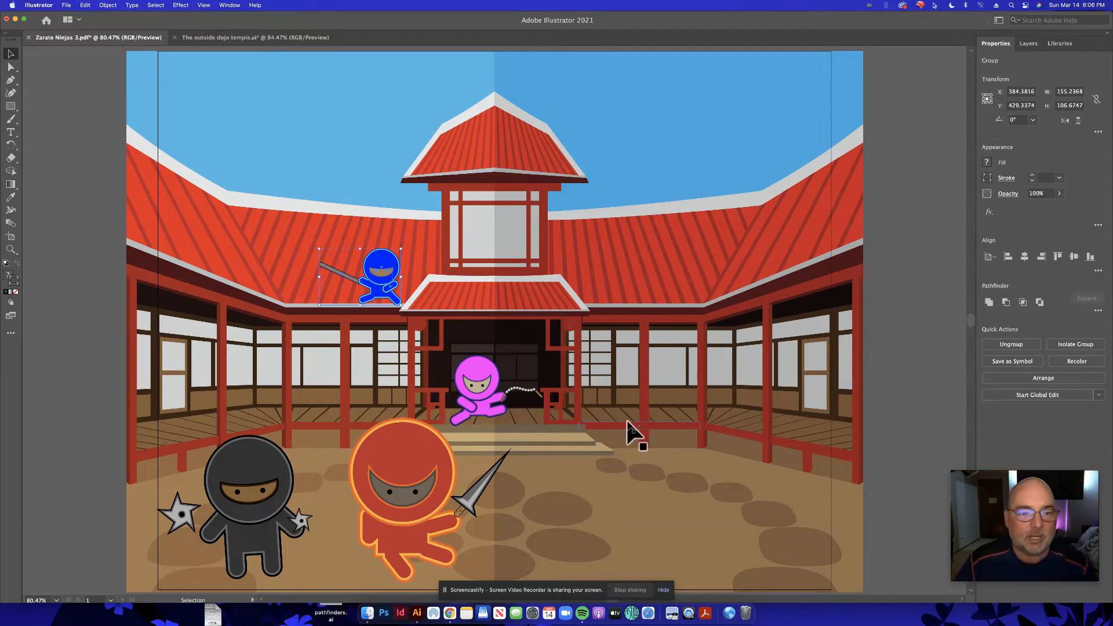
- Reflect the blue ninja on the roof across the vertical axis, then deselect it
right_click(377, 267)
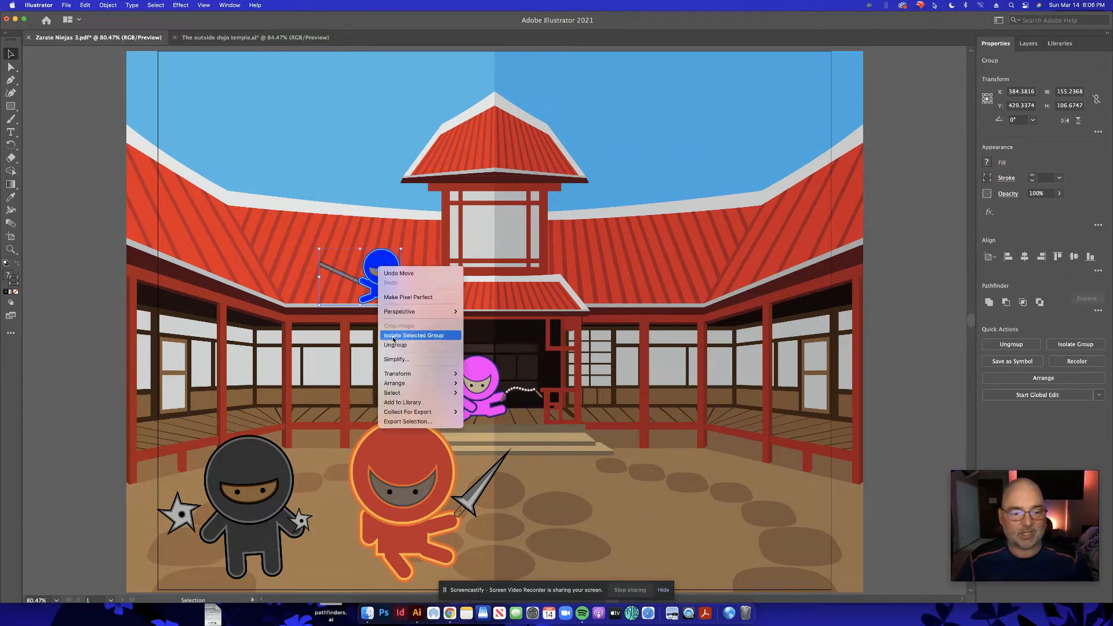
mouse_move(402, 375)
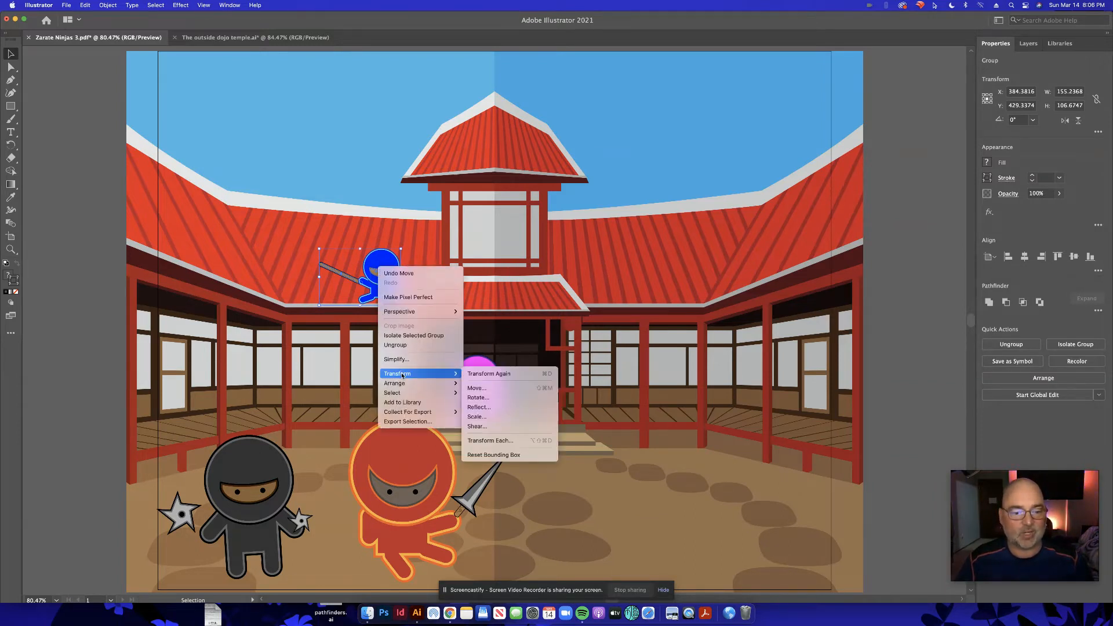
click(509, 412)
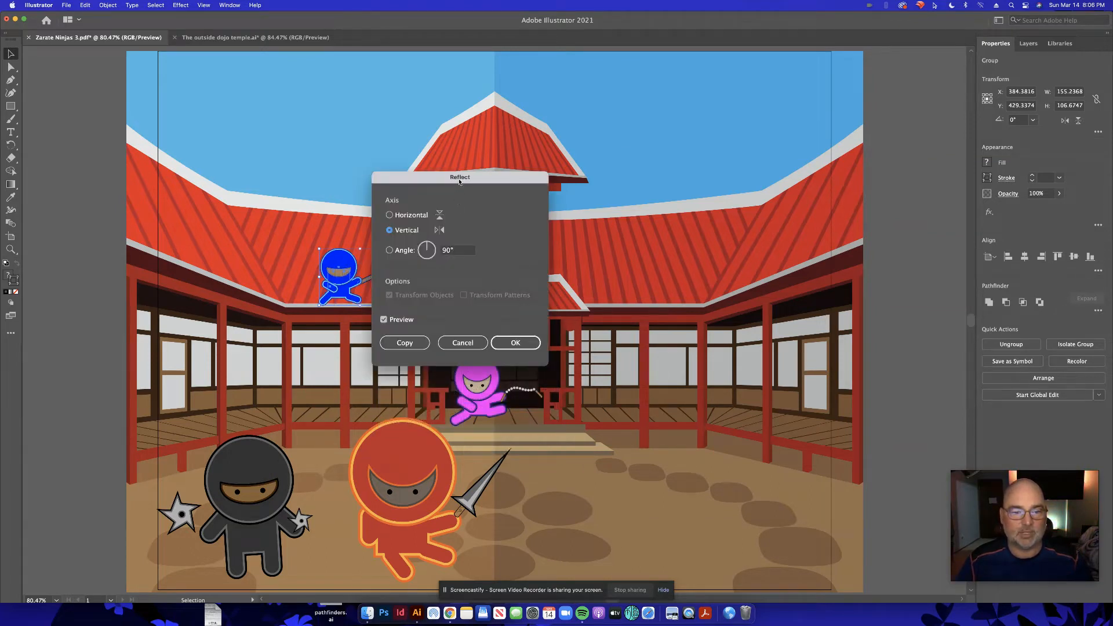
drag(460, 182, 640, 181)
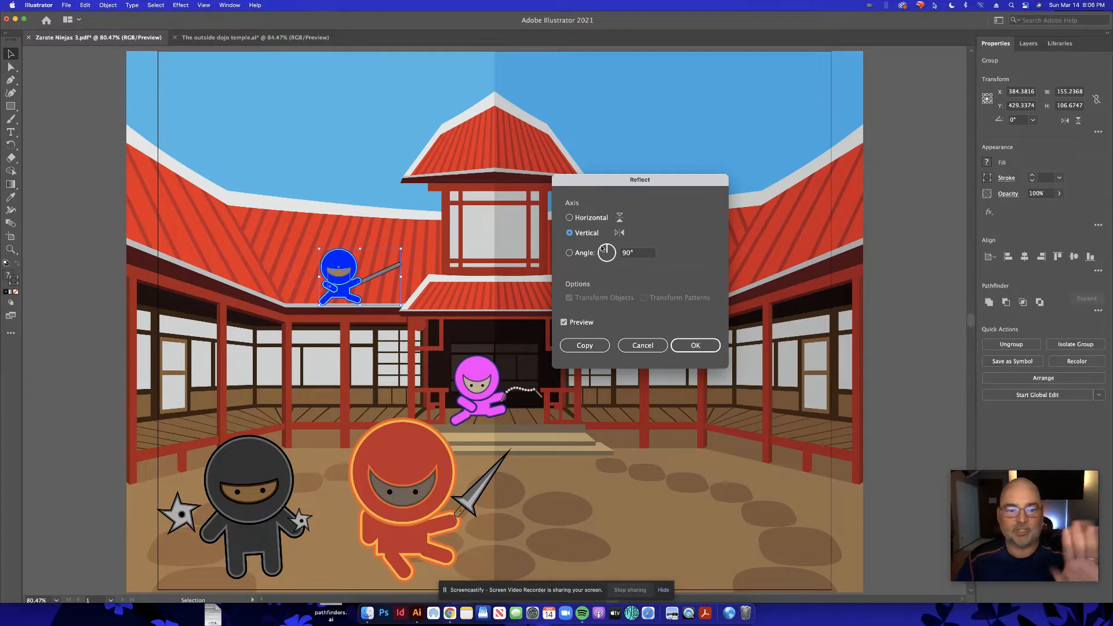
key(Return)
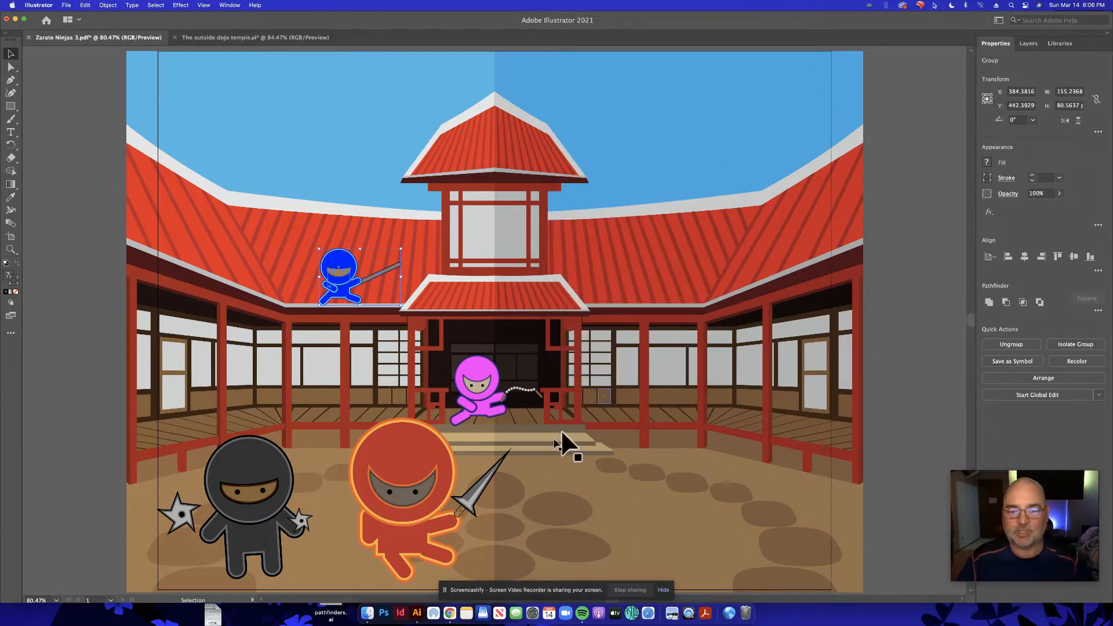
click(607, 467)
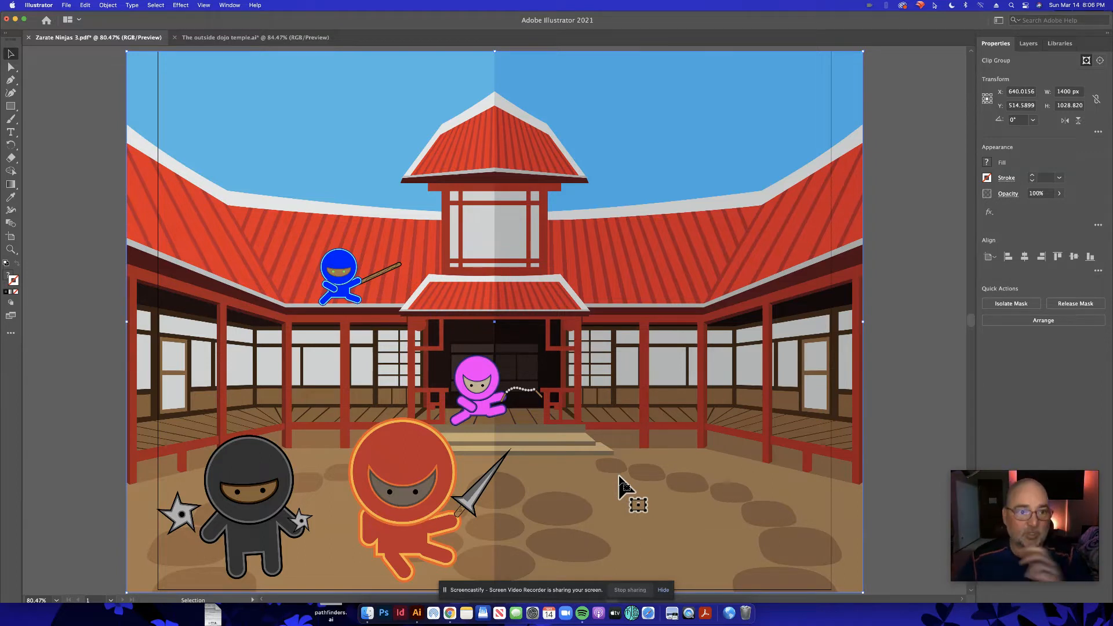
- Switch to Chrome, go back to the free ninja vector results on Vecteezy, and open the Free Illustration Japanese Man Vector
click(449, 614)
click(796, 218)
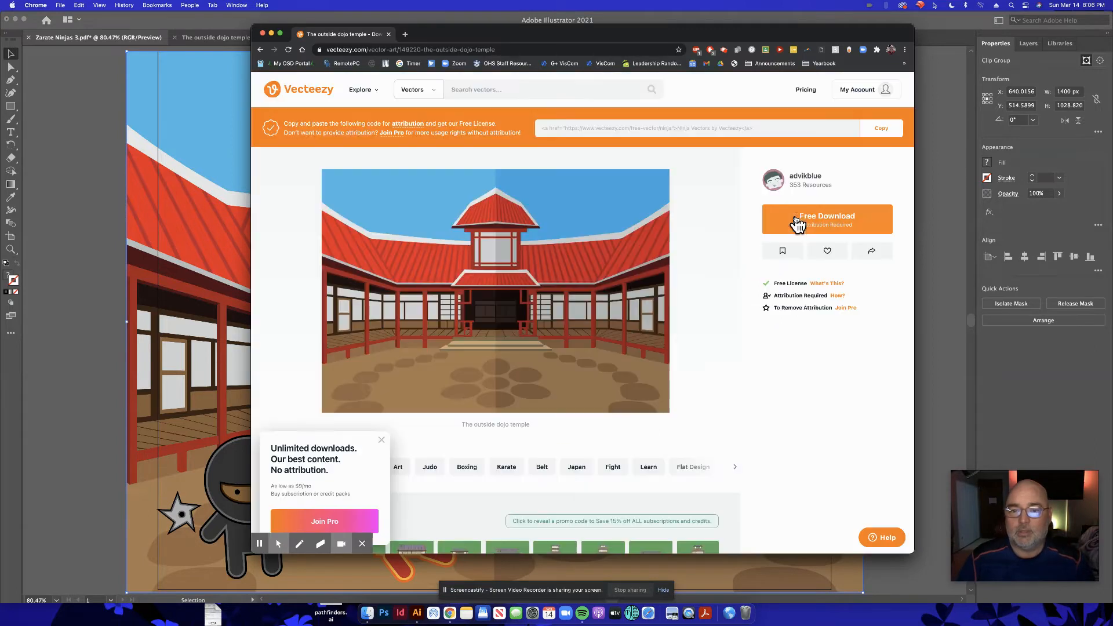
click(261, 50)
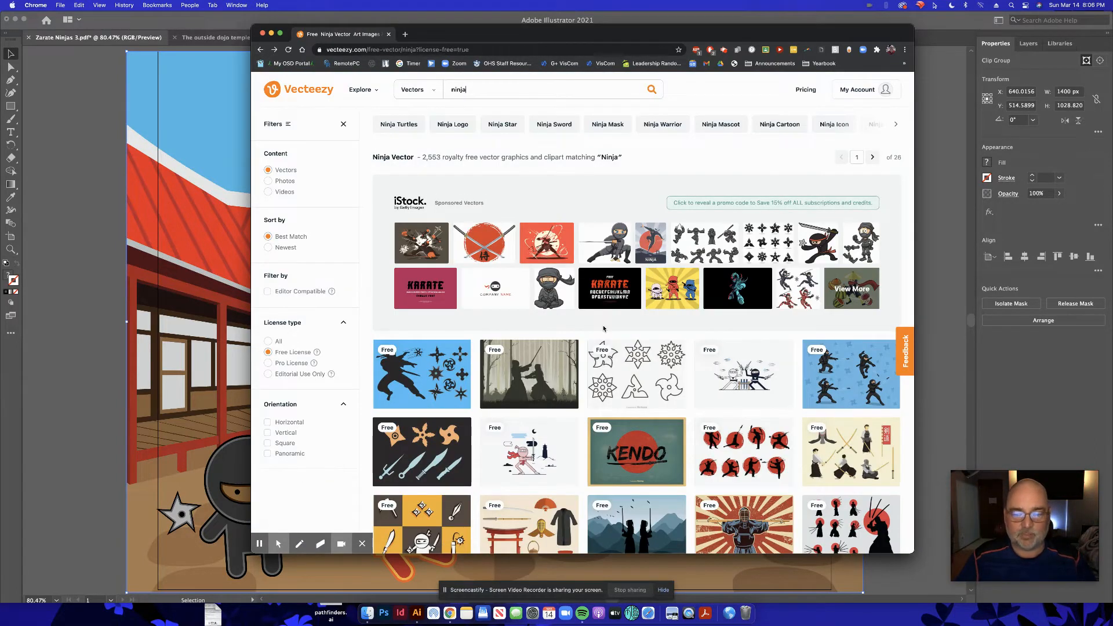
scroll(604, 328, down, 5)
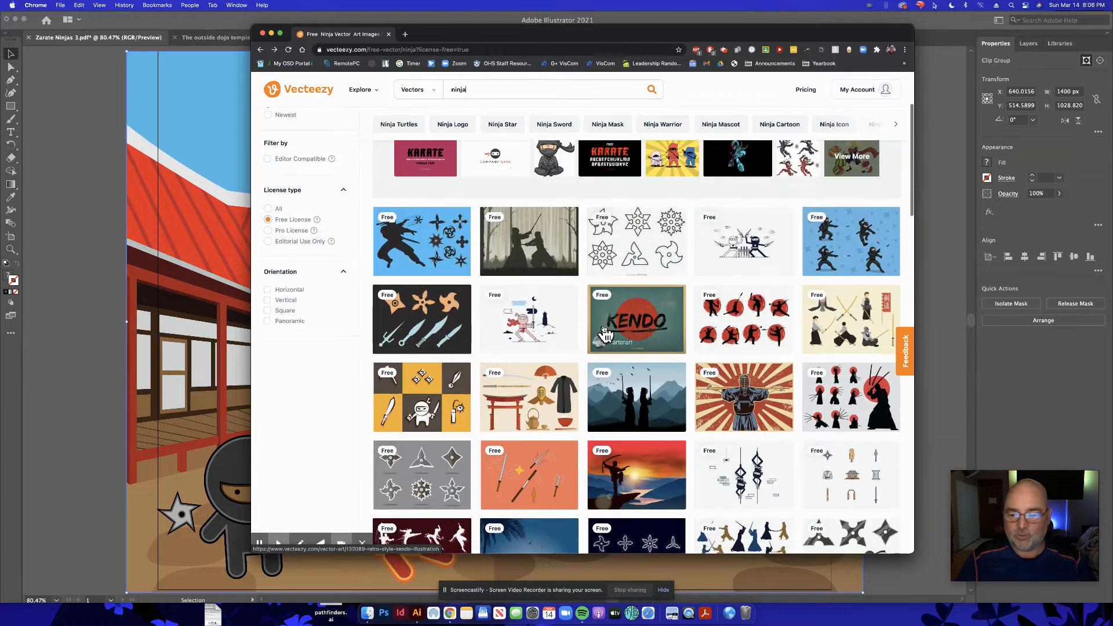
scroll(603, 331, down, 6)
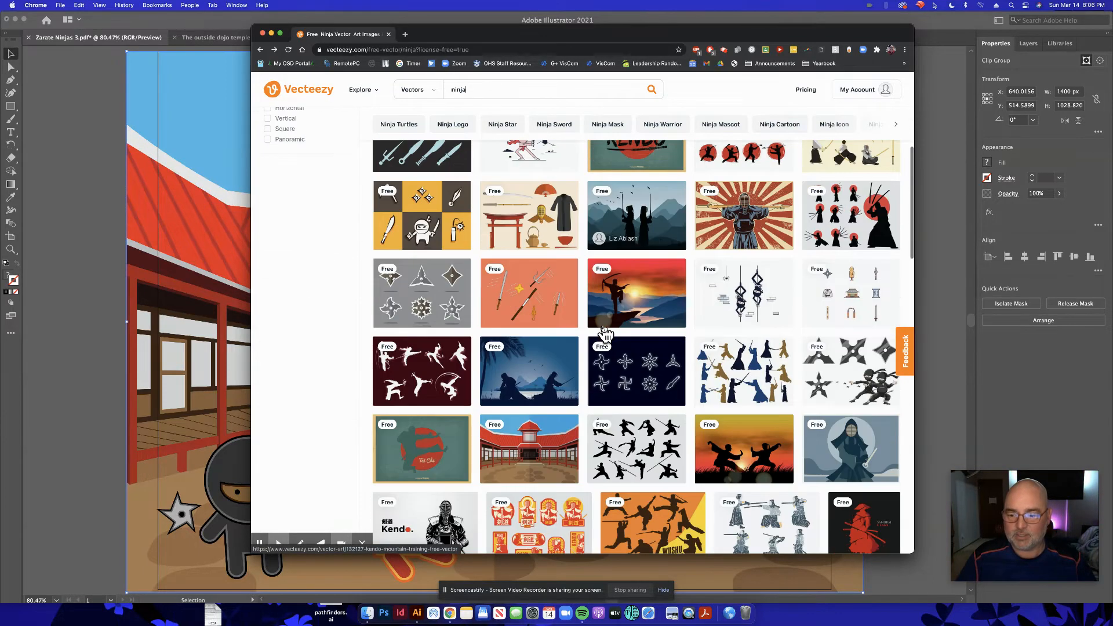
scroll(604, 332, down, 3)
scroll(604, 332, down, 3)
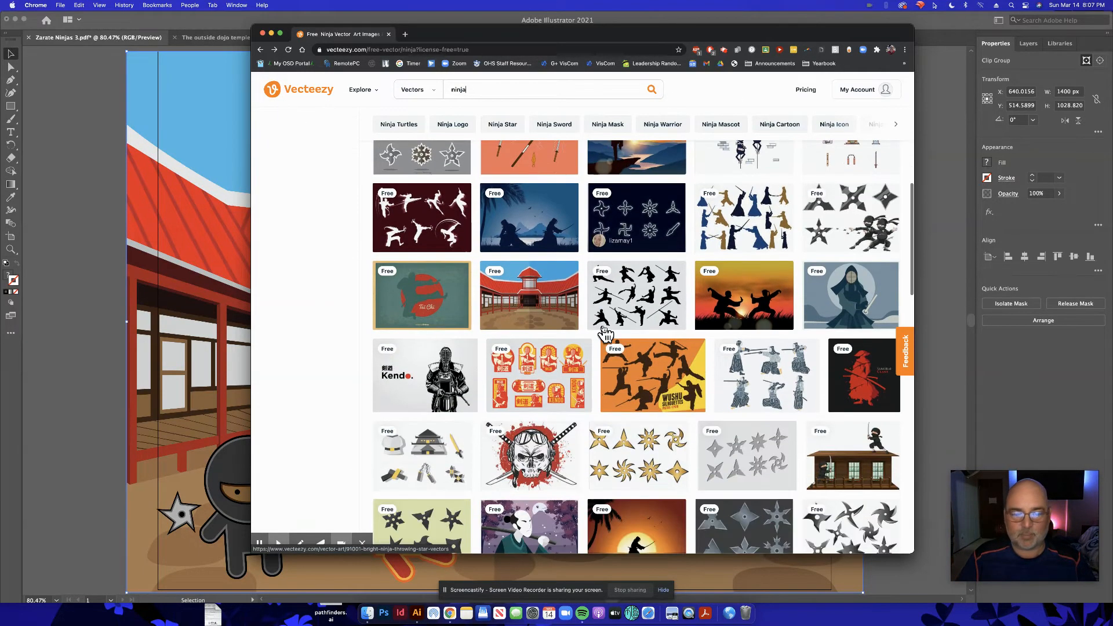
scroll(604, 333, down, 4)
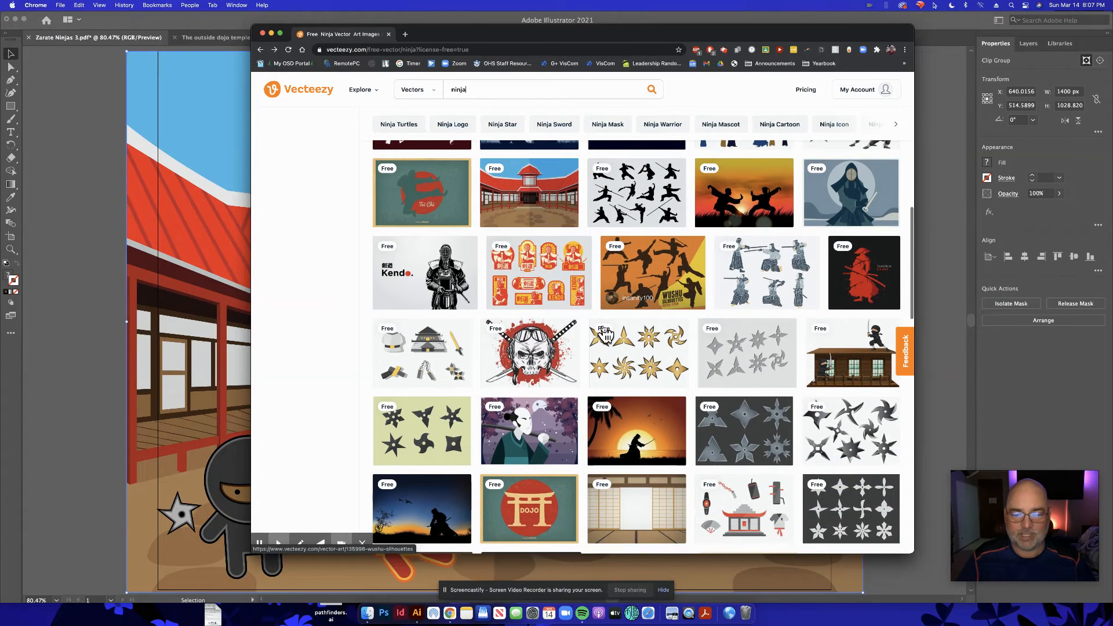
scroll(603, 333, down, 6)
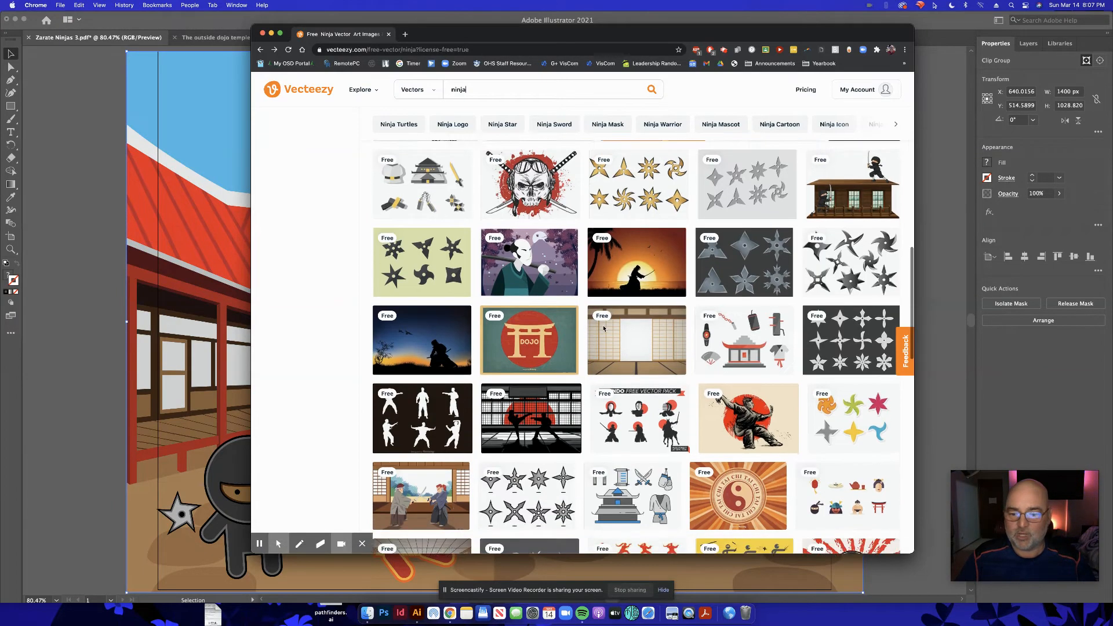
scroll(603, 328, down, 1)
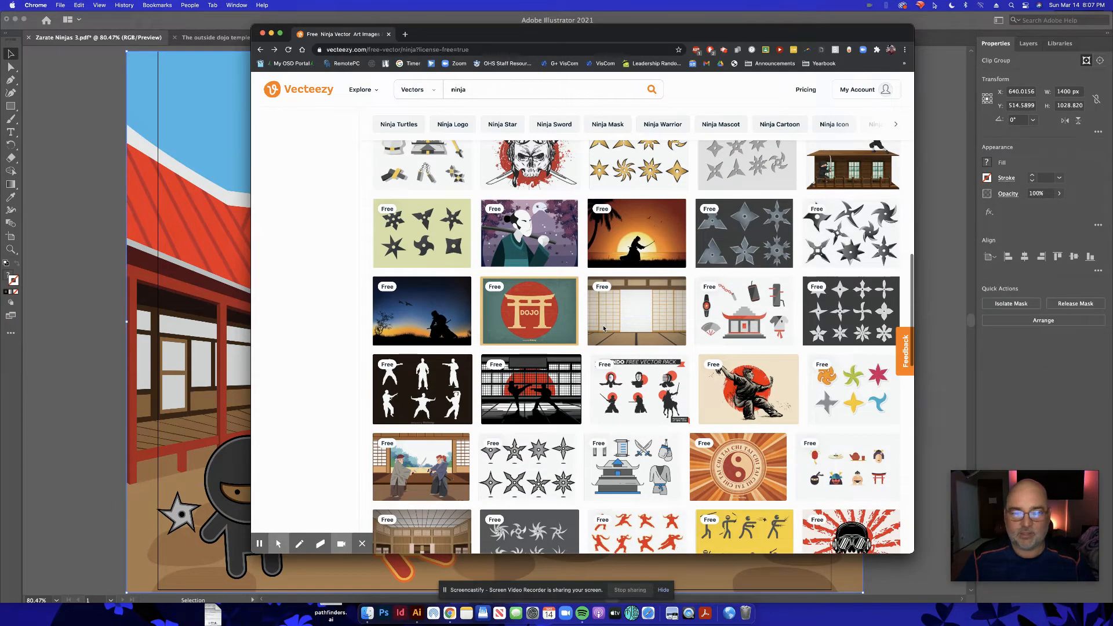
click(531, 243)
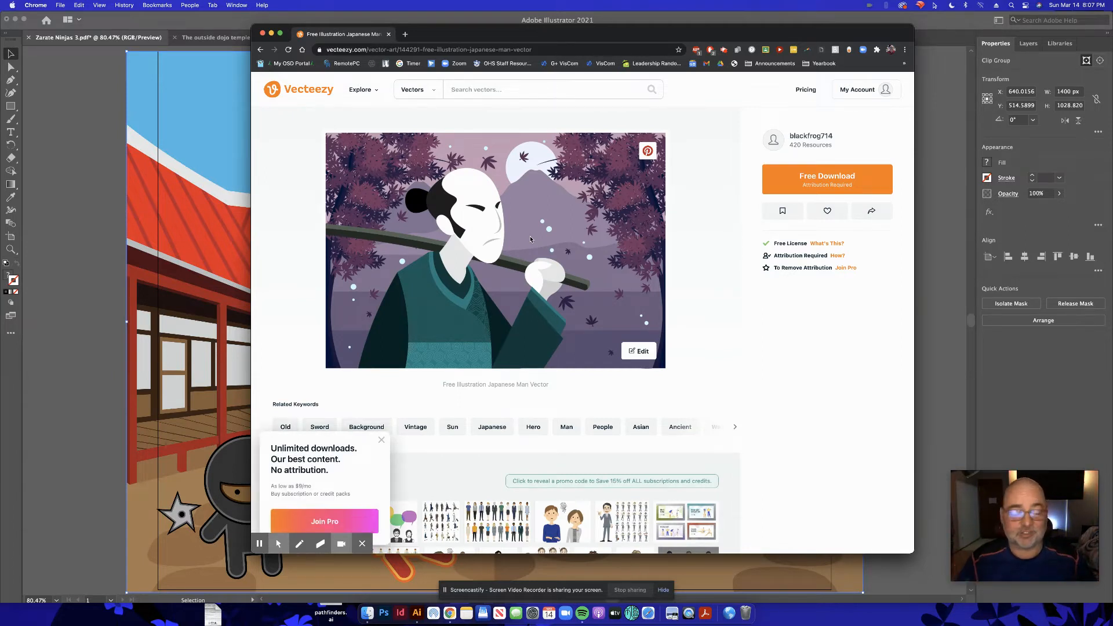
- Download the free Japanese man vector and preview Vector_014_GUN_ILLUSTRATION_JAPAN_02.svg from its unpacked zip folder
click(819, 181)
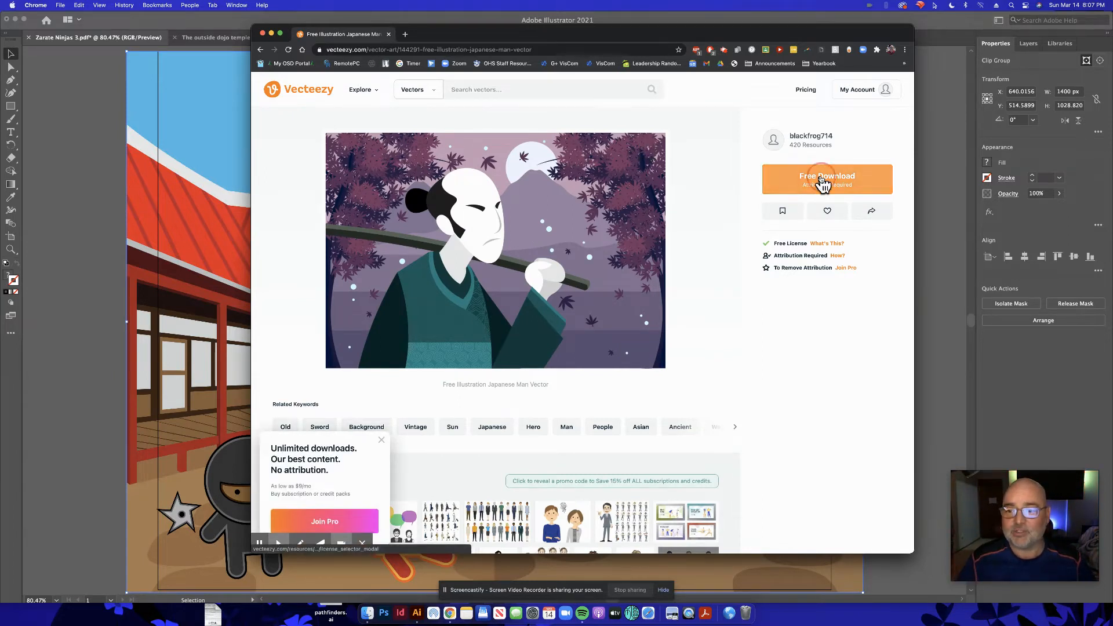
click(524, 354)
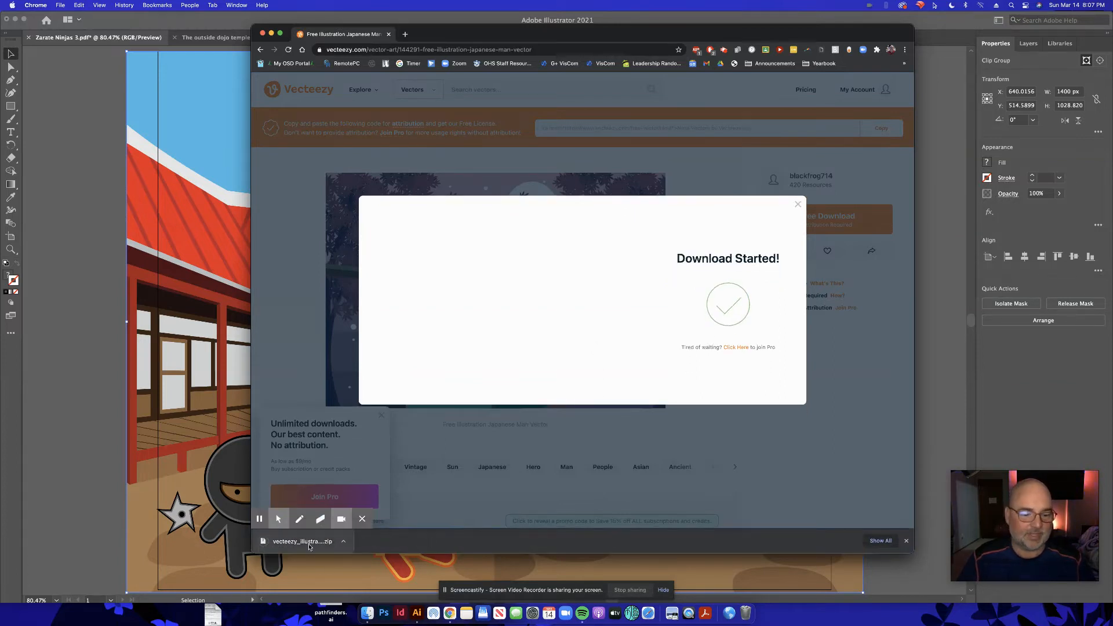
click(309, 542)
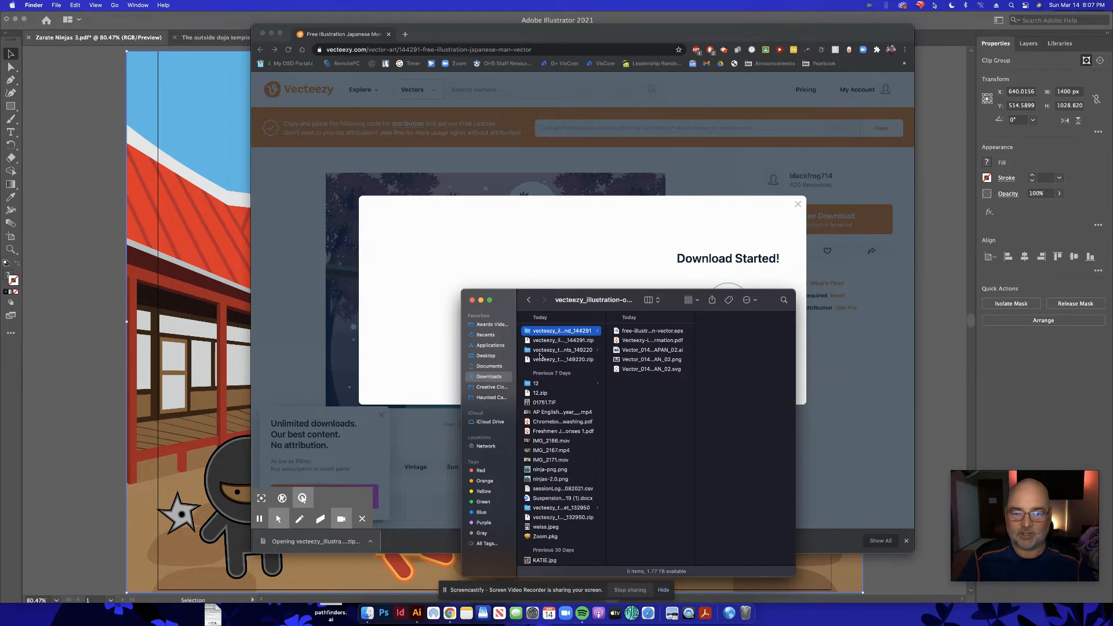
drag(695, 351, 769, 353)
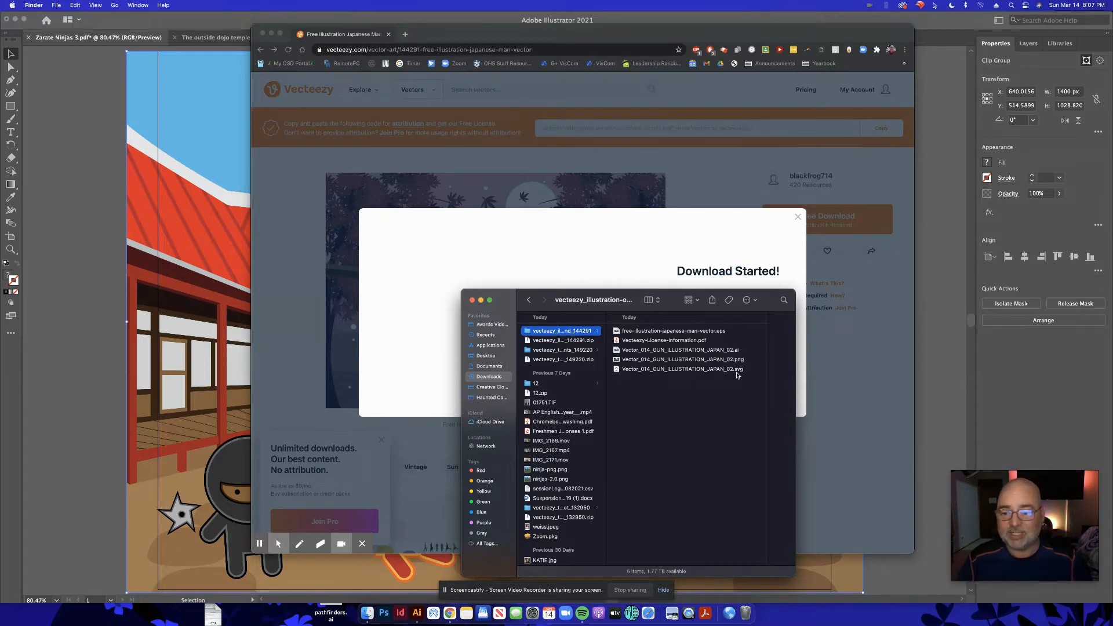
click(649, 371)
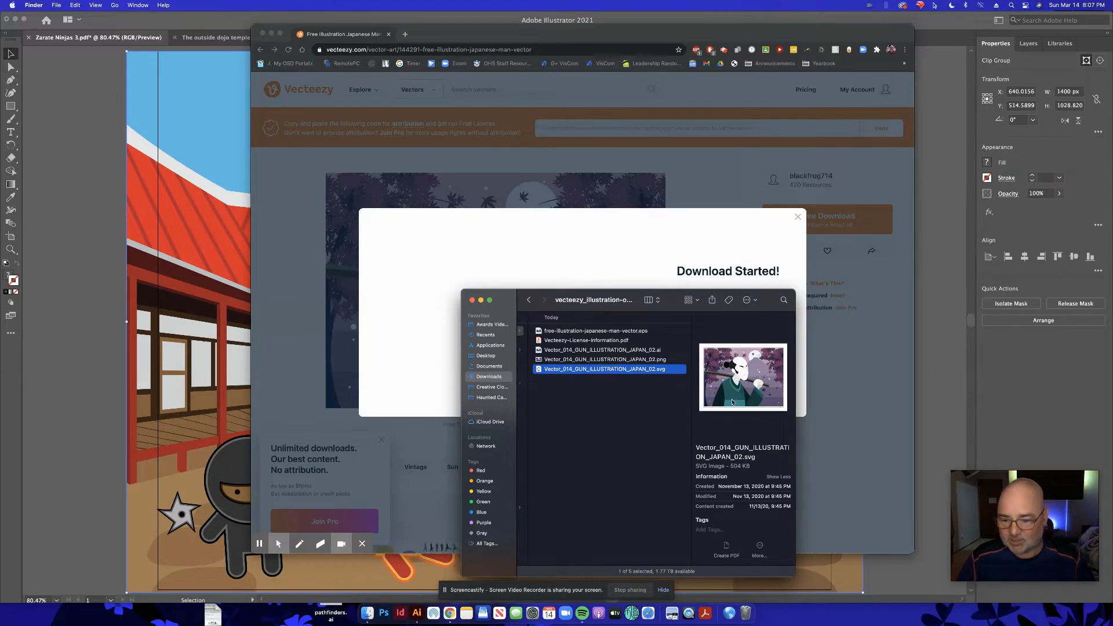
- Open Vector_014_GUN_ILLUSTRATION_JAPAN_02.svg in Illustrator, try moving the whole grouped artwork, and undo that move
drag(568, 372, 417, 614)
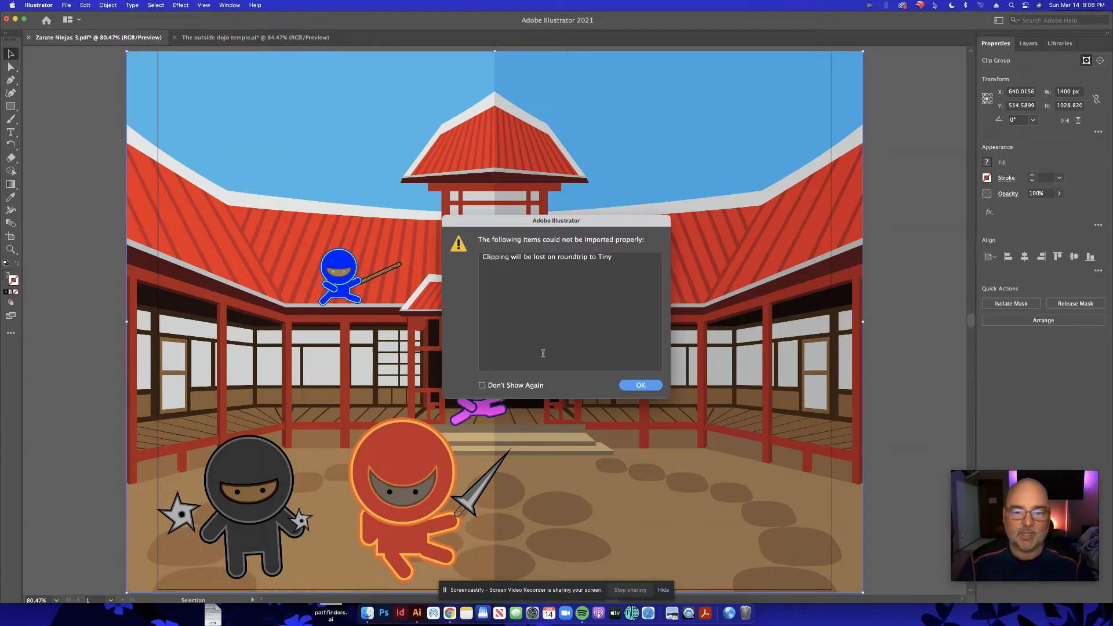
click(640, 385)
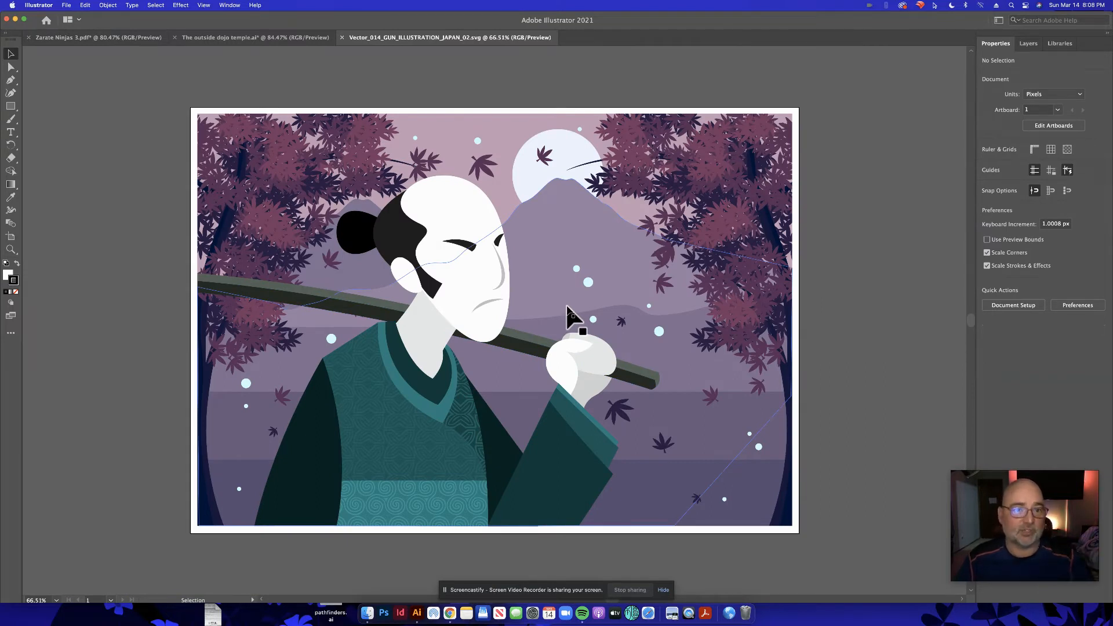
drag(430, 219, 498, 211)
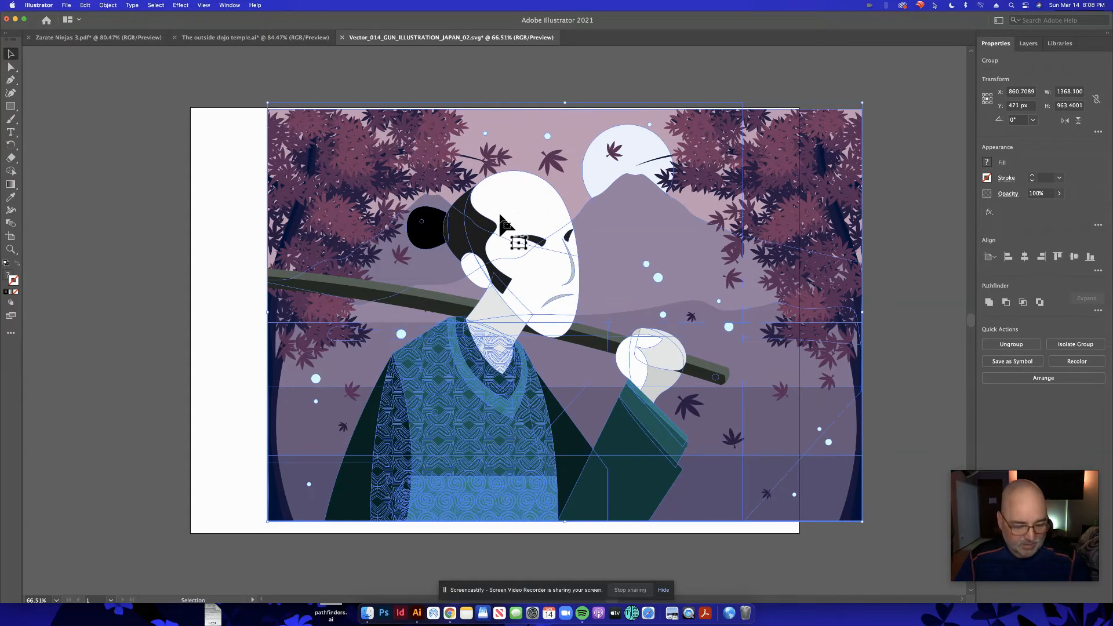
key(super+z)
- Ungroup the Japanese man artwork and shift the man's own group up and to the right over the maple background
click(108, 5)
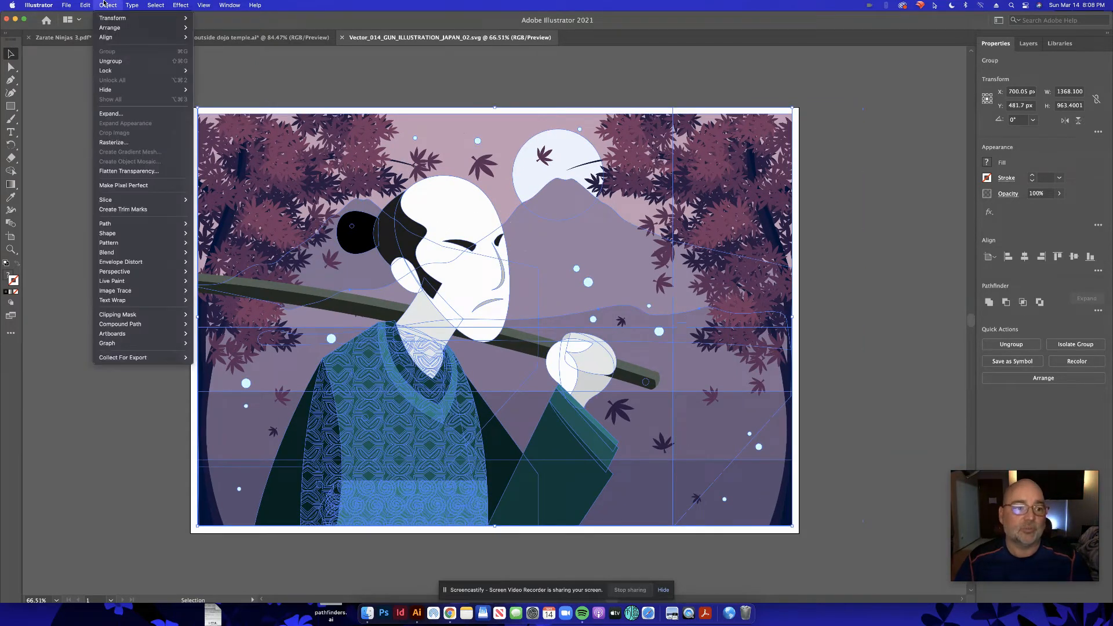
click(121, 63)
click(101, 102)
click(107, 5)
click(428, 263)
mouse_move(455, 234)
mouse_down()
mouse_move(528, 223)
mouse_move(564, 263)
mouse_move(482, 202)
mouse_move(554, 243)
mouse_move(452, 209)
mouse_move(579, 232)
mouse_move(461, 242)
mouse_move(565, 197)
mouse_move(481, 209)
mouse_move(492, 228)
mouse_up()
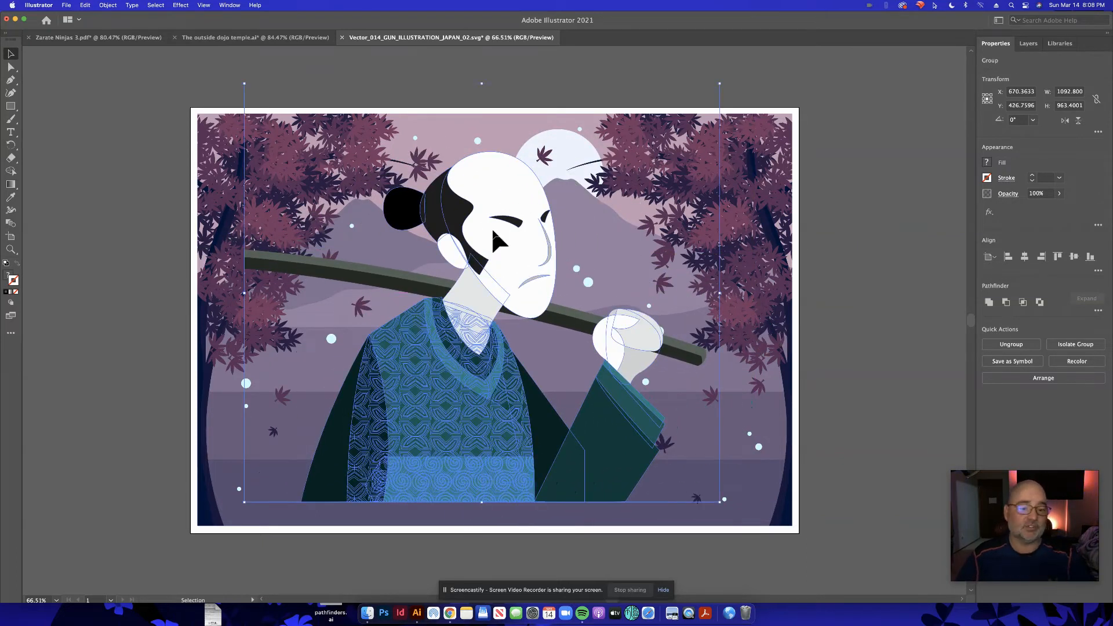
- Copy the Japanese man's group and paste it into the Zarate Ninjas 3.pdf document
click(92, 4)
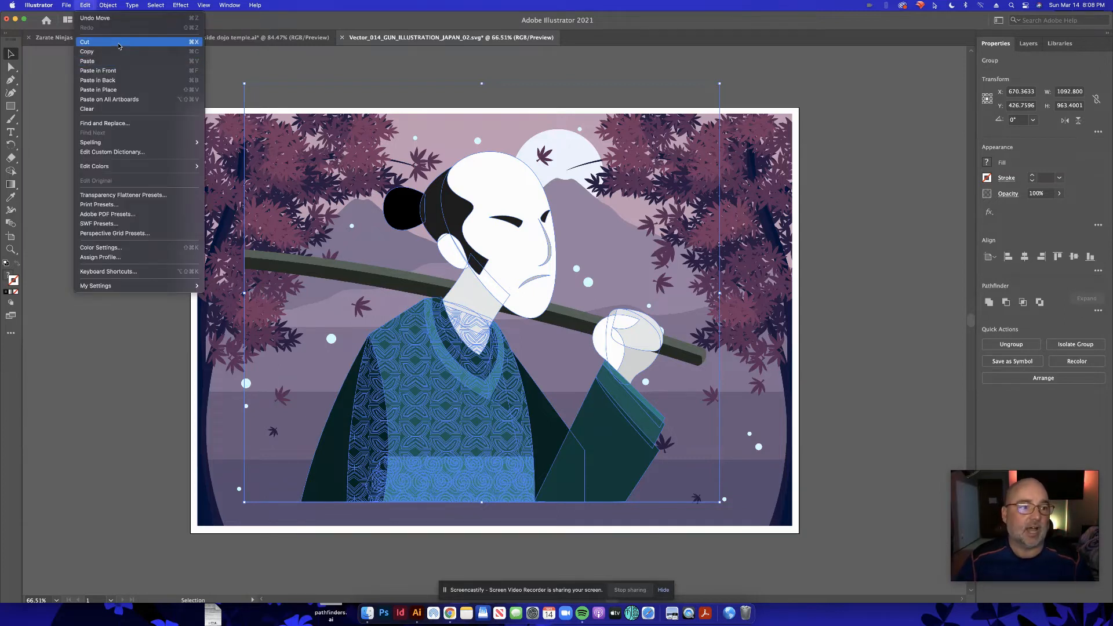
click(119, 52)
click(123, 39)
click(91, 4)
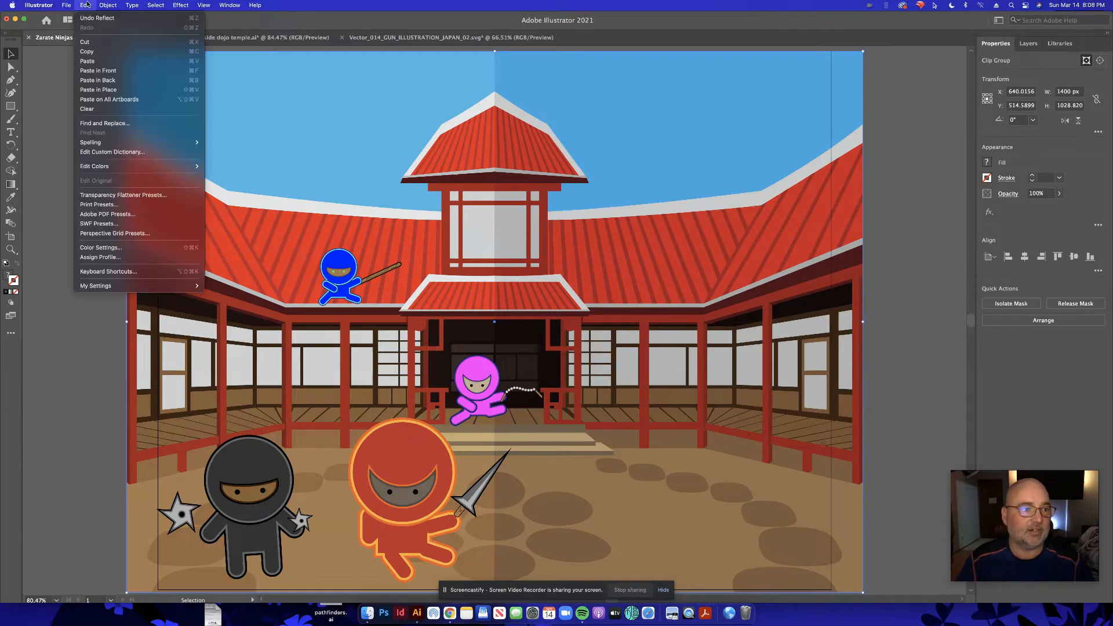
click(109, 60)
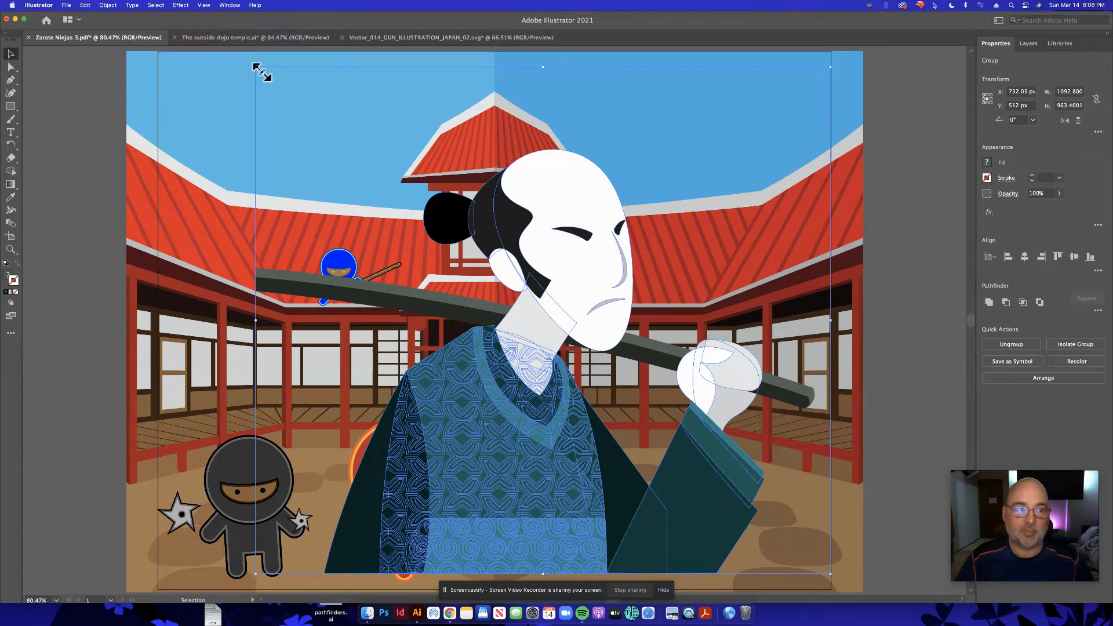
- Scale the man down to about 591 px wide at the courtyard's lower right and reflect him across the vertical axis
drag(261, 72, 523, 299)
drag(667, 452, 698, 463)
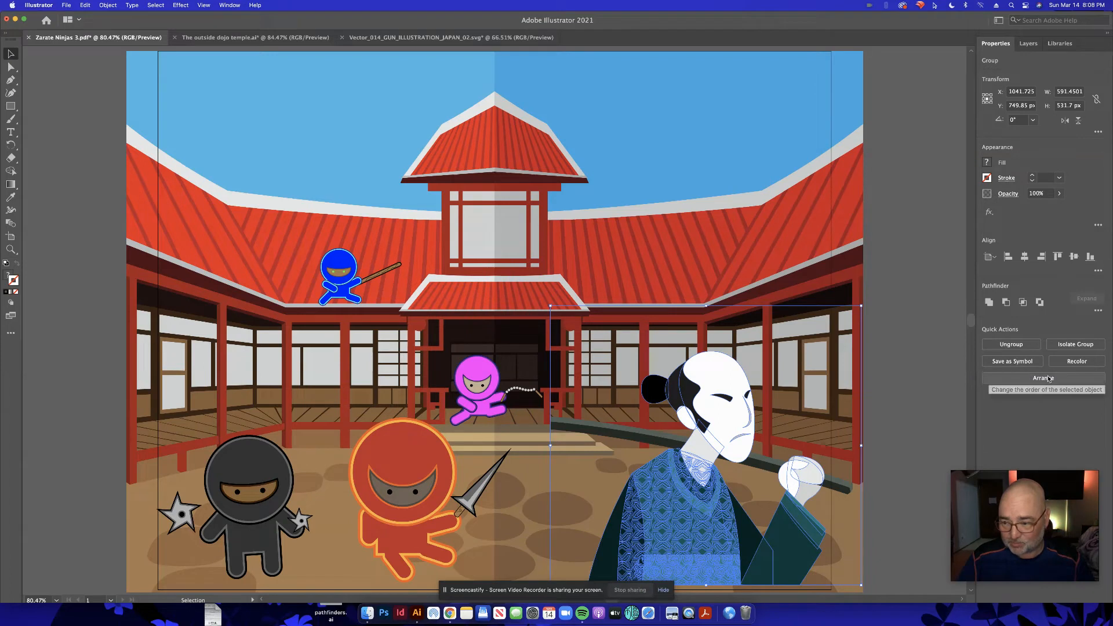
right_click(715, 410)
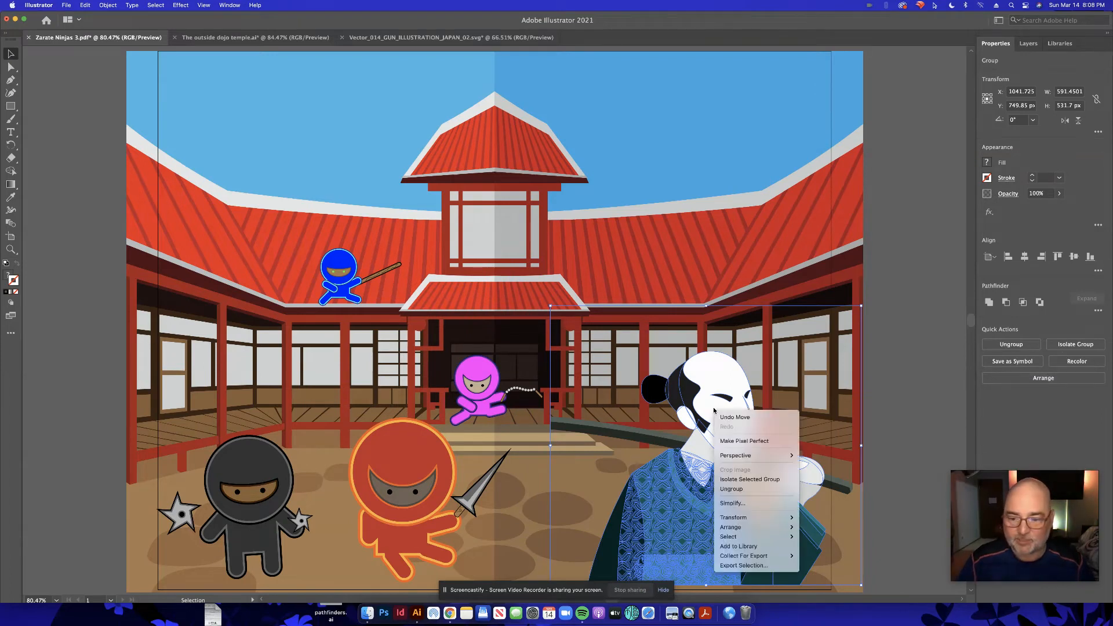
mouse_move(763, 519)
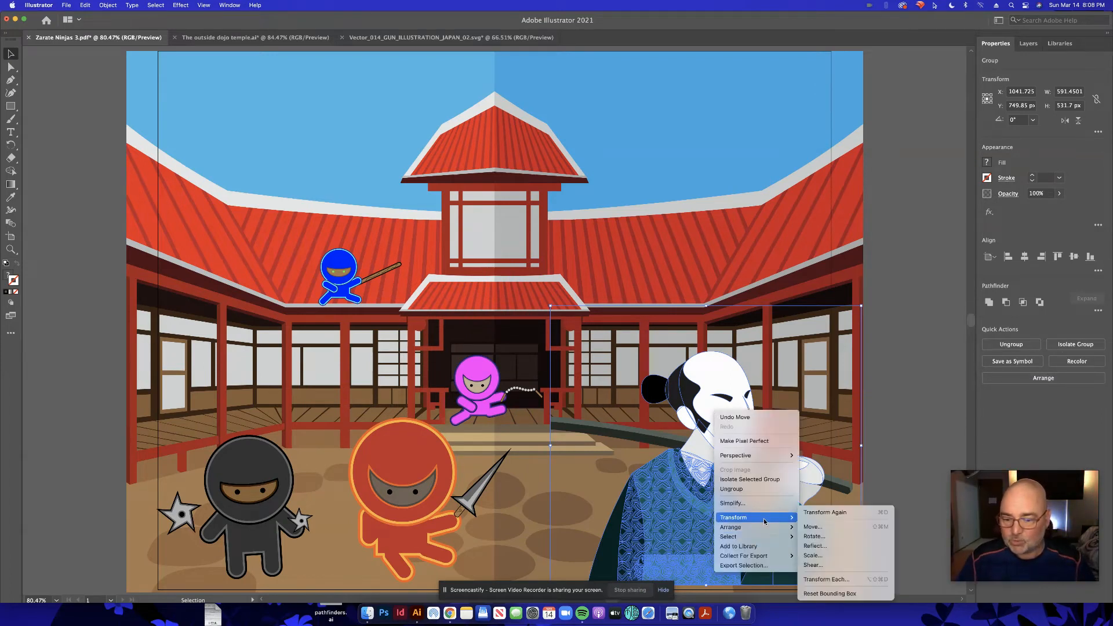
click(824, 550)
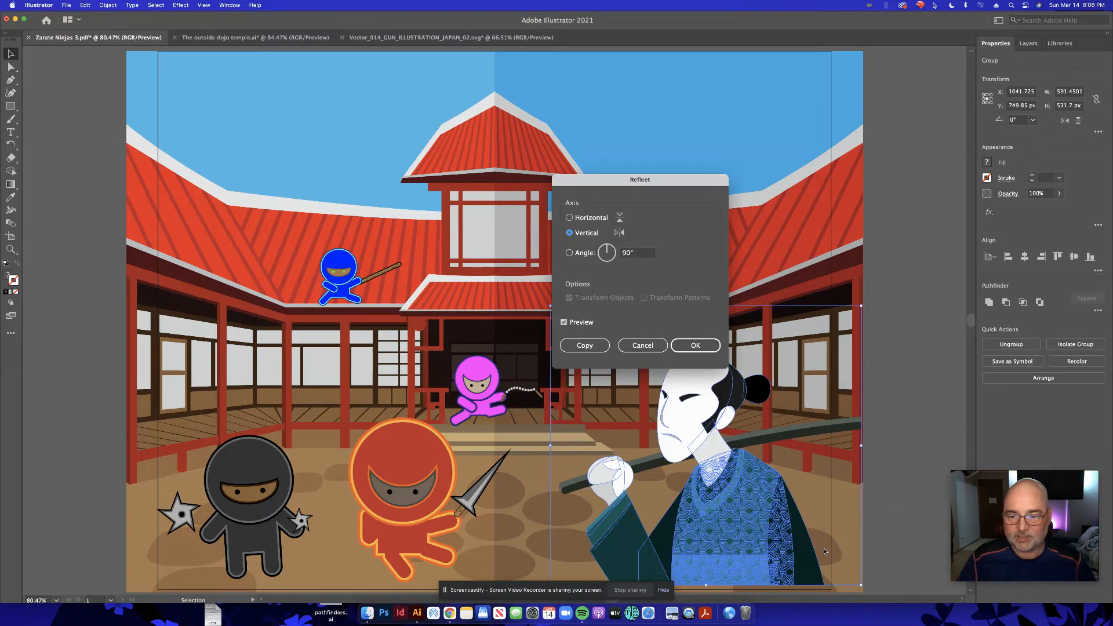
click(695, 346)
- Move the man into the artboard's lower-right corner, check his staff and robe against the artboard edges, and deselect him
scroll(902, 447, down, 3)
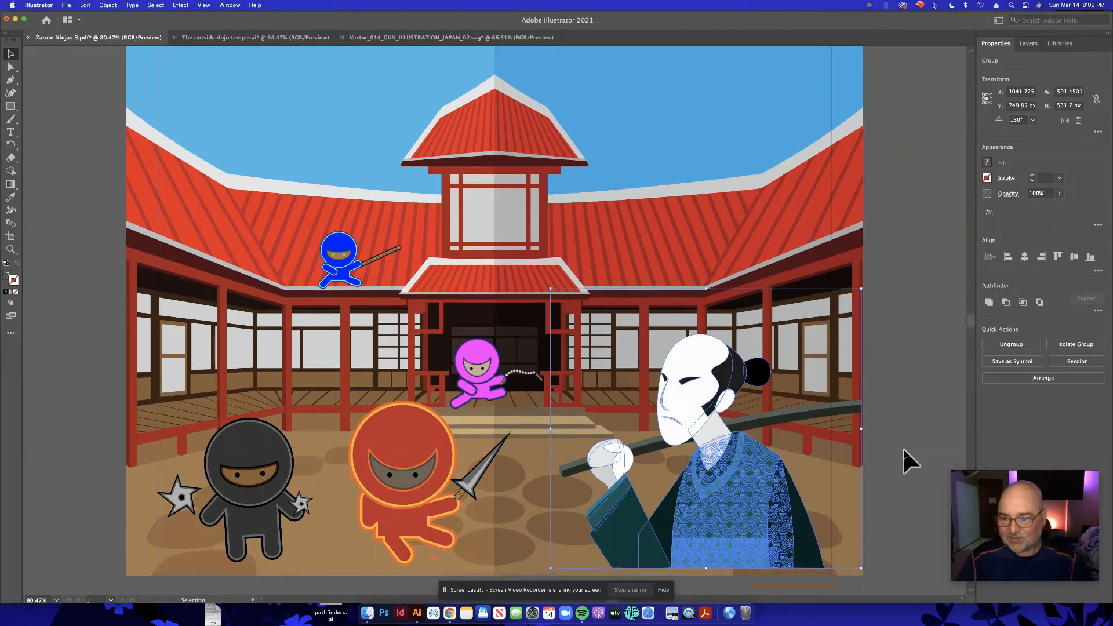
scroll(902, 447, down, 2)
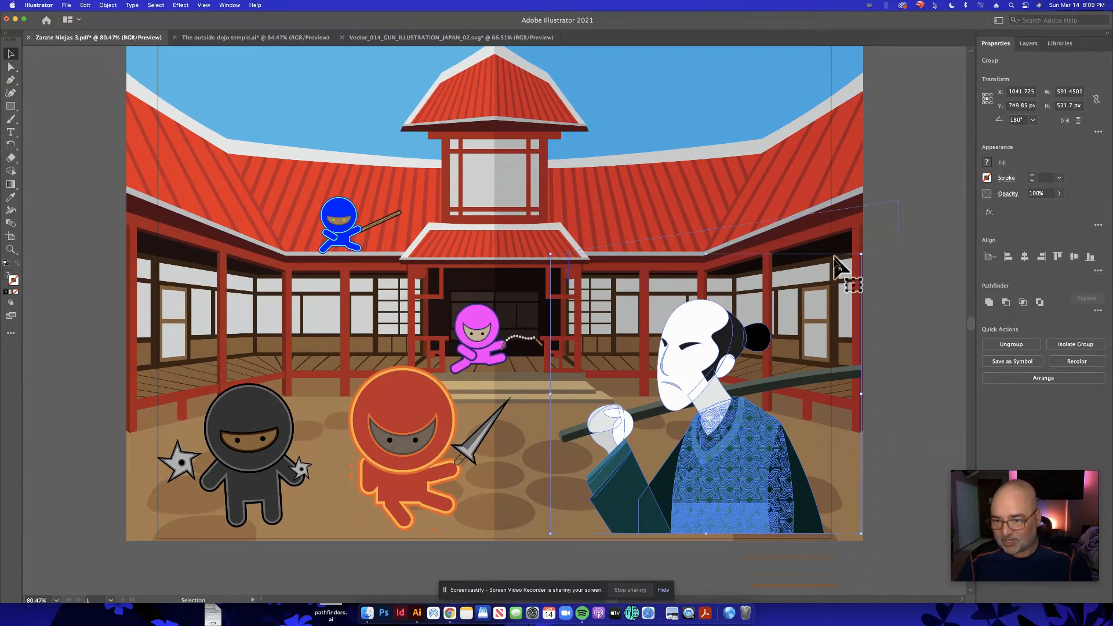
drag(713, 443, 686, 448)
key(z)
drag(822, 362, 967, 510)
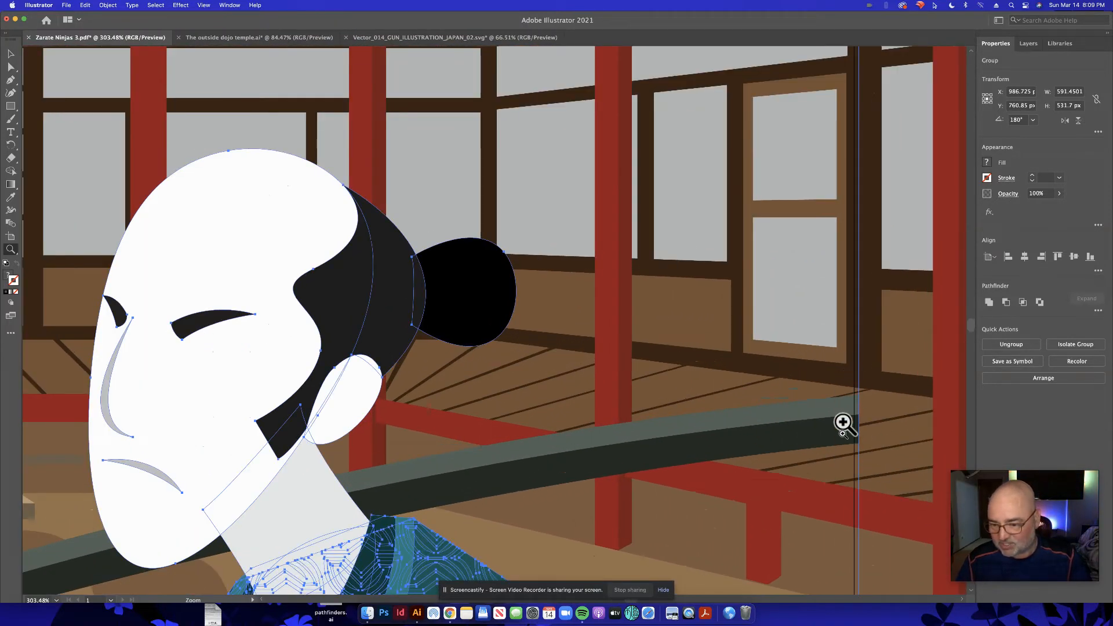
key(space)
drag(688, 481, 736, 54)
drag(542, 301, 638, 137)
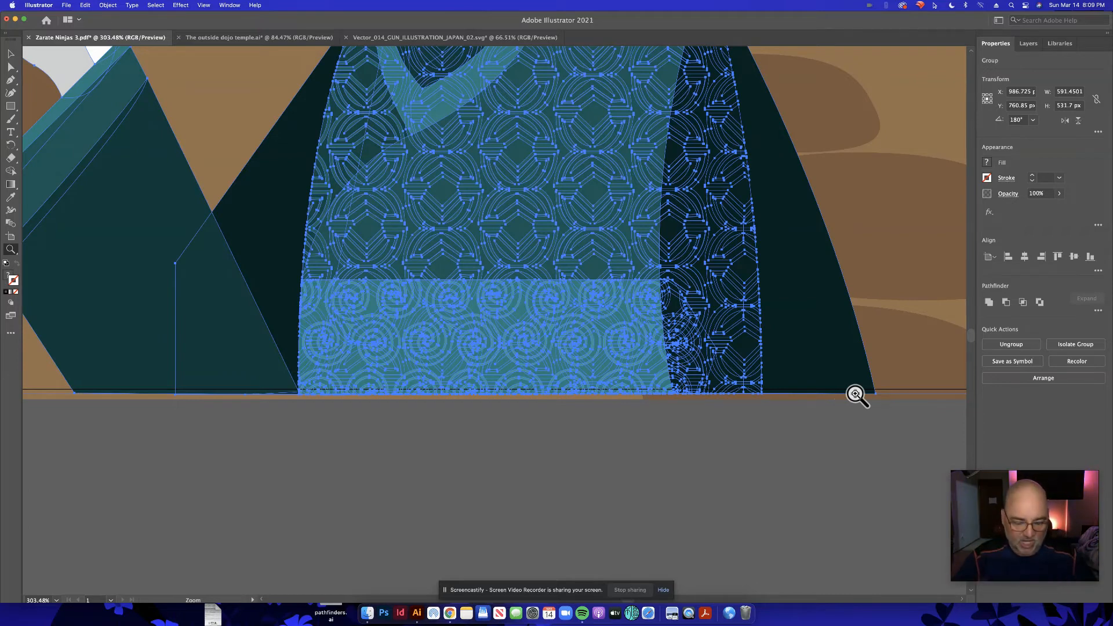
key(super+0)
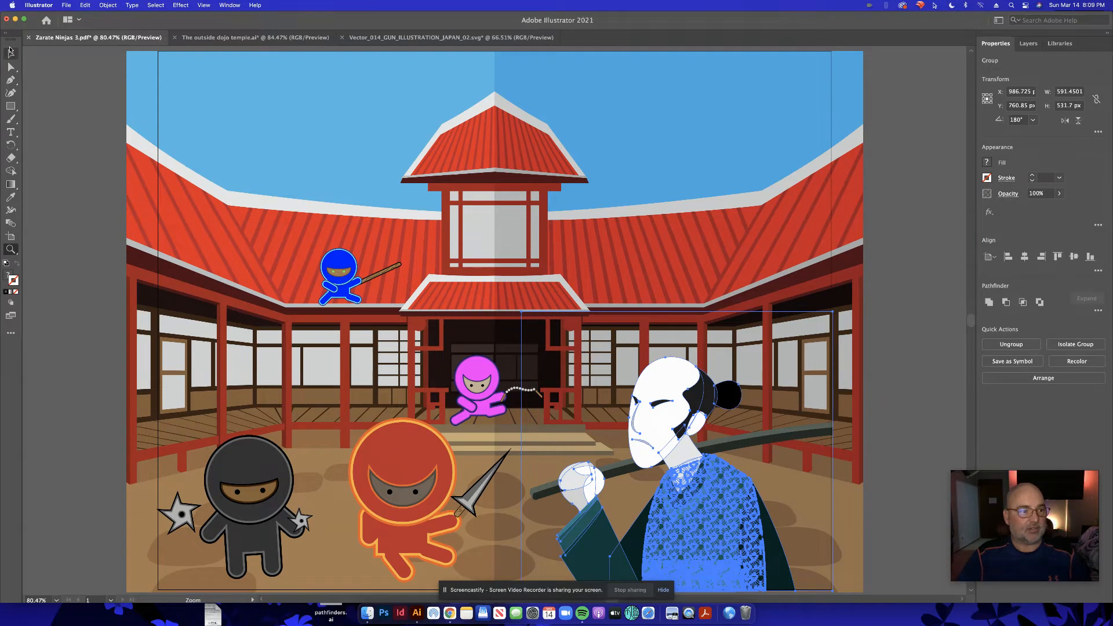
click(10, 51)
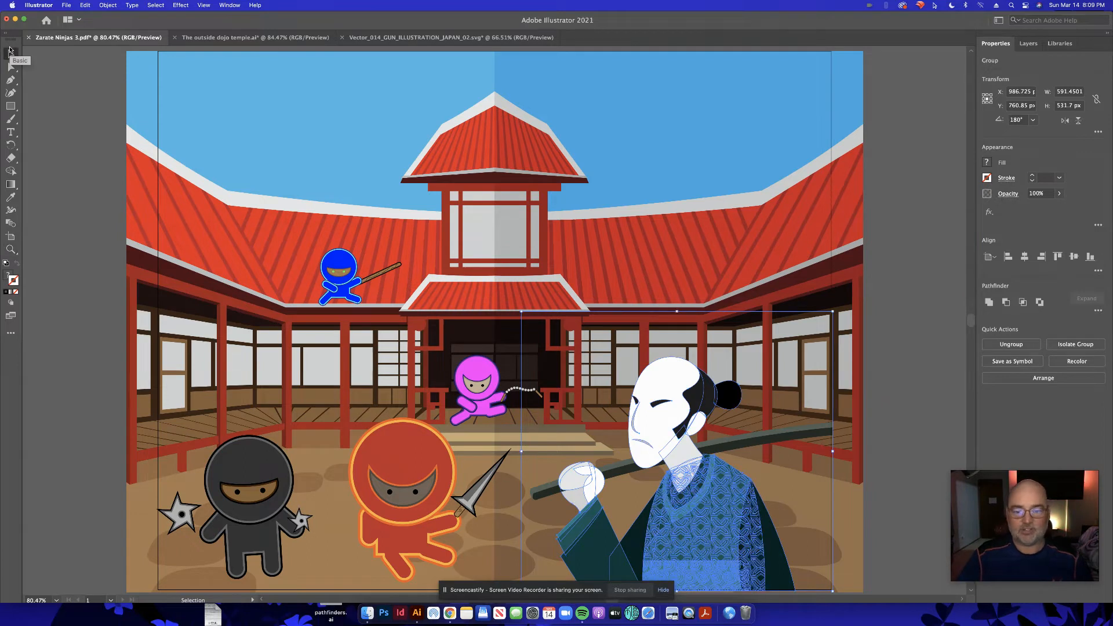
click(604, 210)
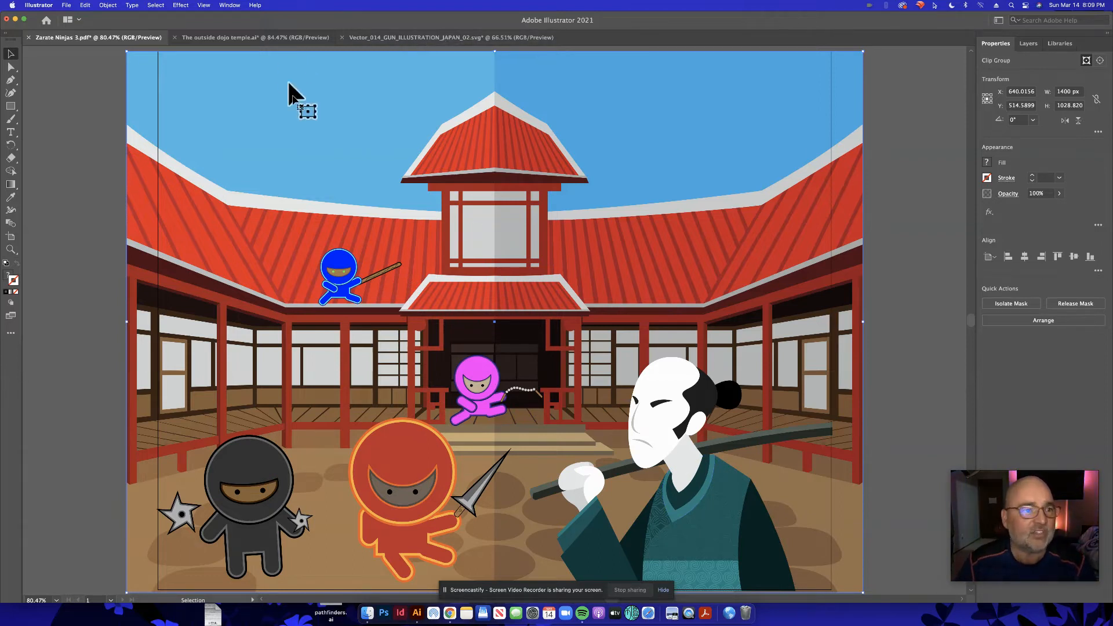
- Switch to Chrome, close the download notice, and go back to the free ninja vector results on Vecteezy
click(450, 614)
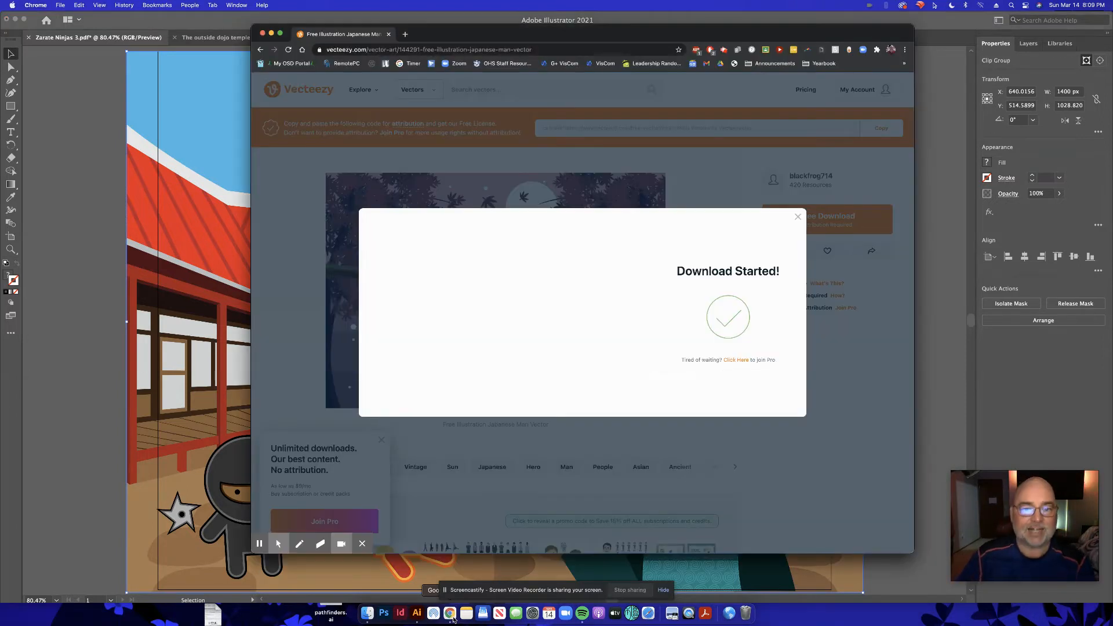
click(795, 216)
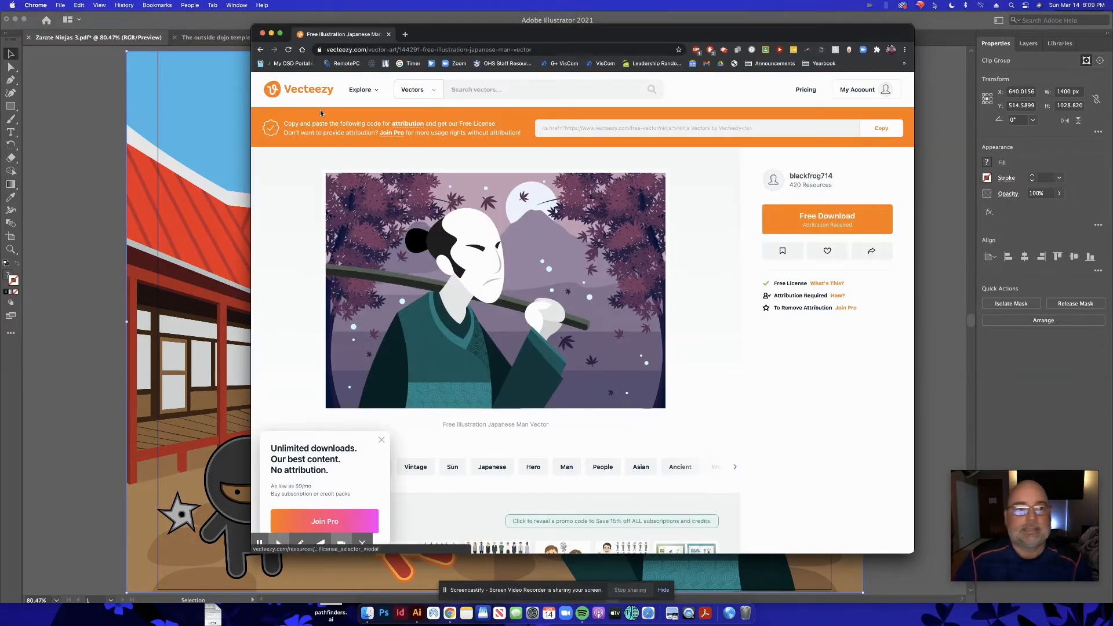
click(261, 50)
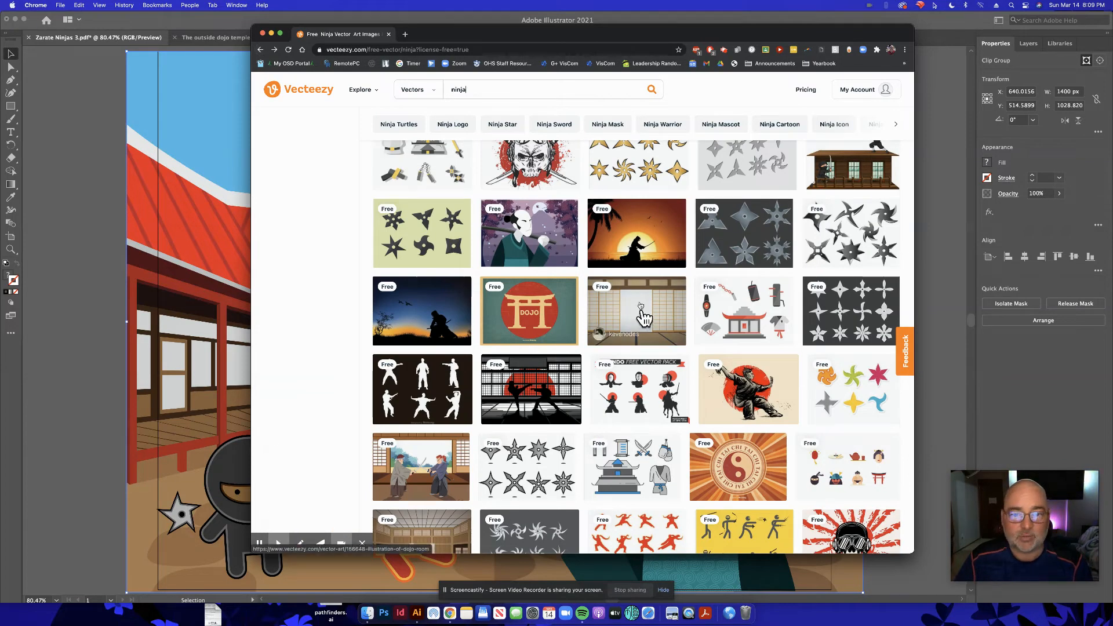
- Browse the free ninja vector results for another illustration to use
scroll(619, 272, down, 3)
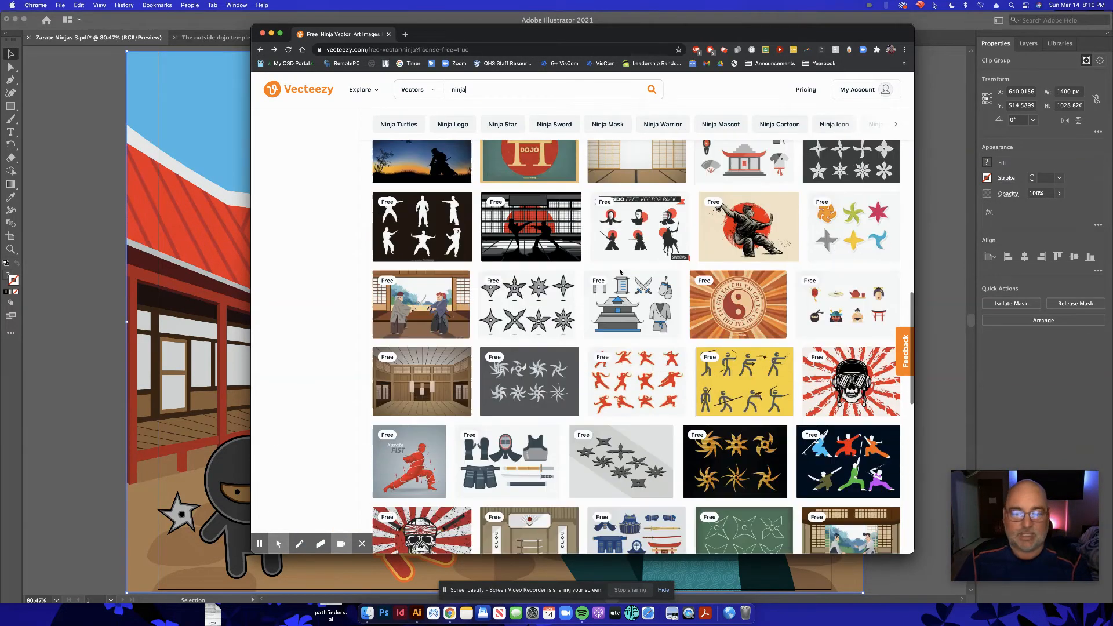
scroll(619, 271, down, 2)
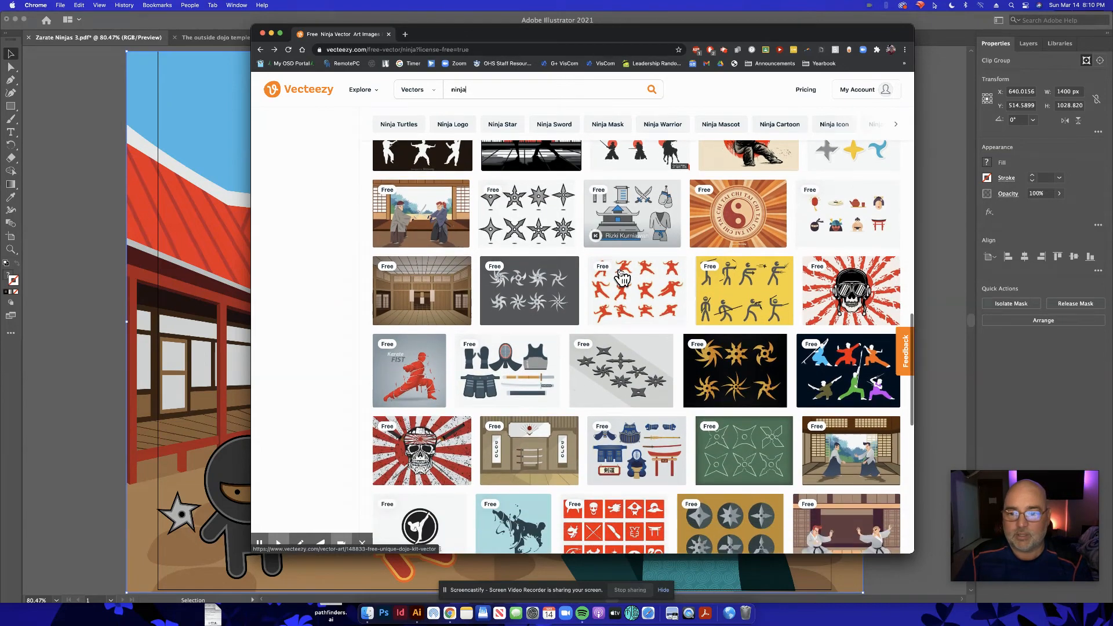
scroll(621, 277, down, 1)
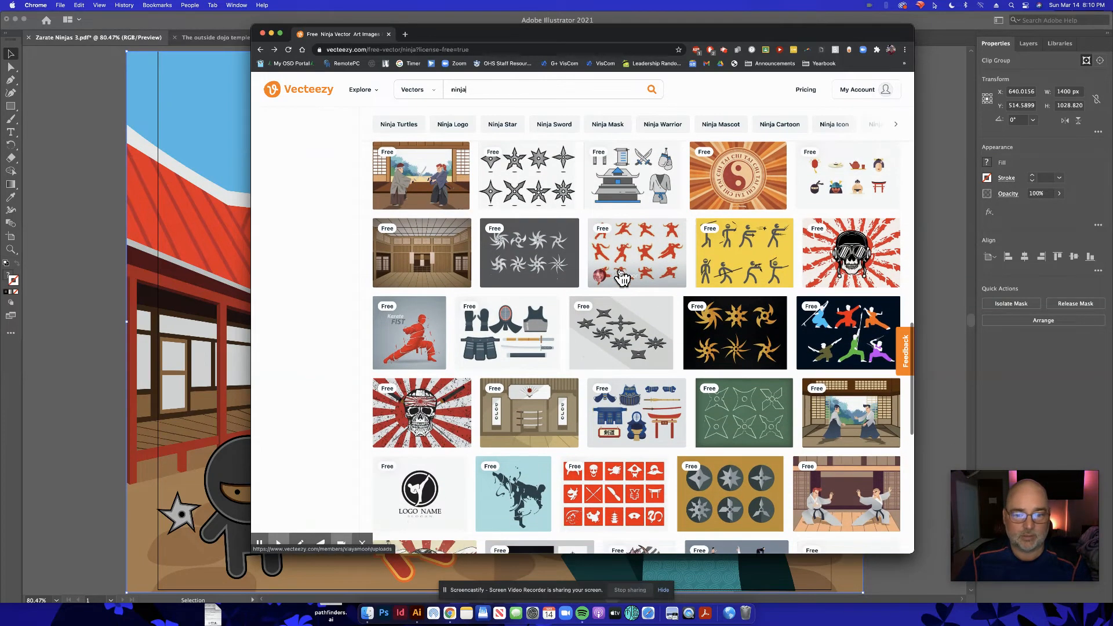
scroll(621, 277, down, 1)
mouse_move(621, 277)
scroll(621, 272, down, 1)
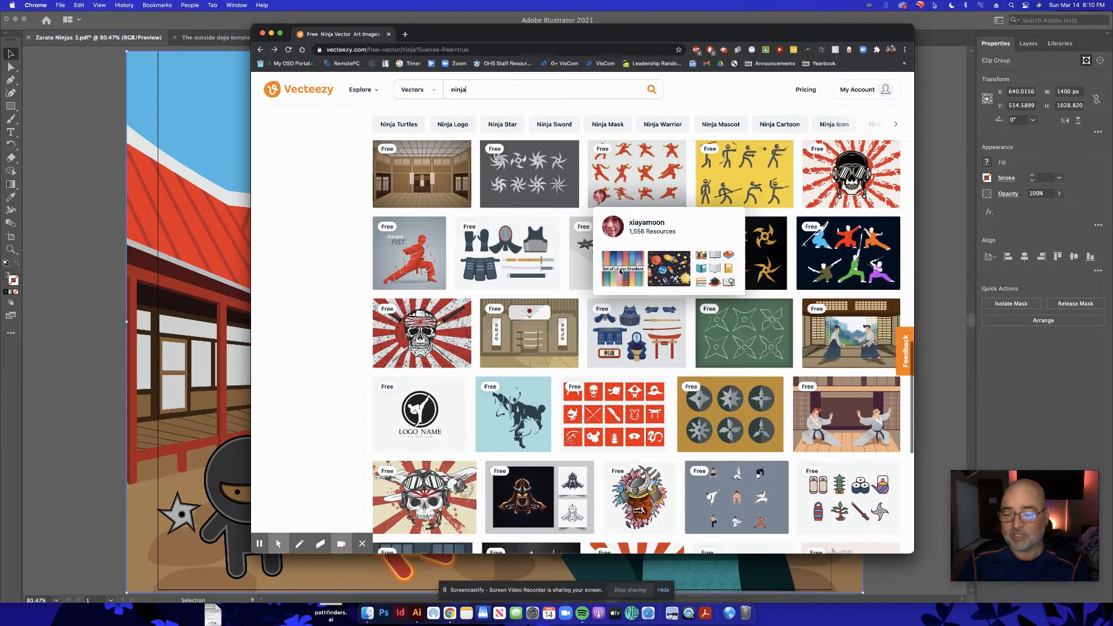
scroll(620, 273, down, 2)
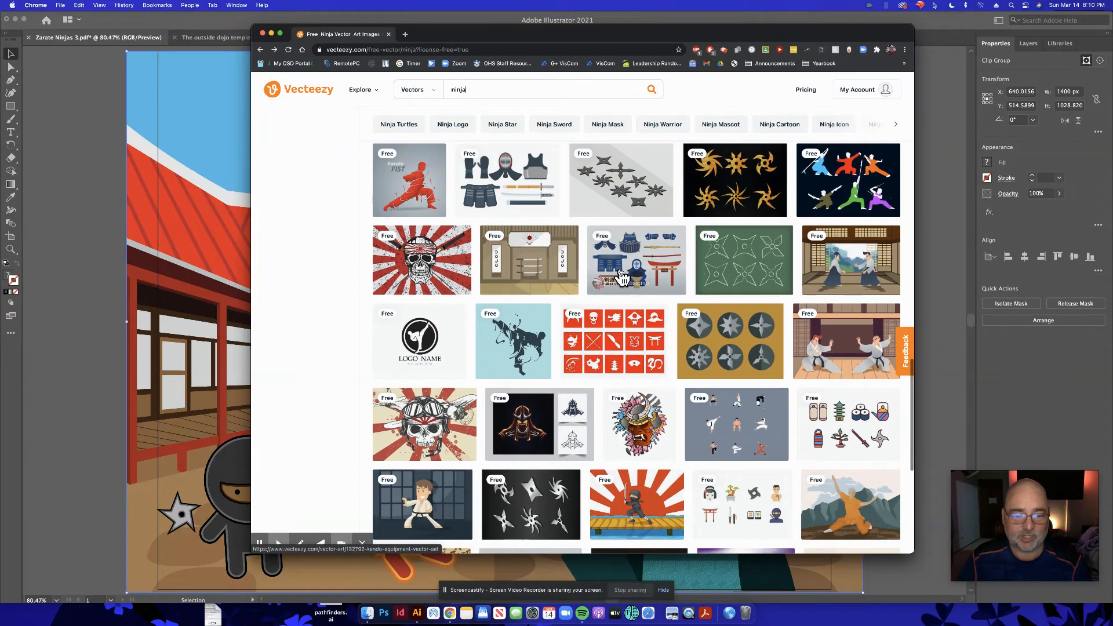
scroll(622, 277, down, 2)
scroll(621, 277, down, 1)
scroll(621, 277, down, 1)
scroll(621, 277, up, 5)
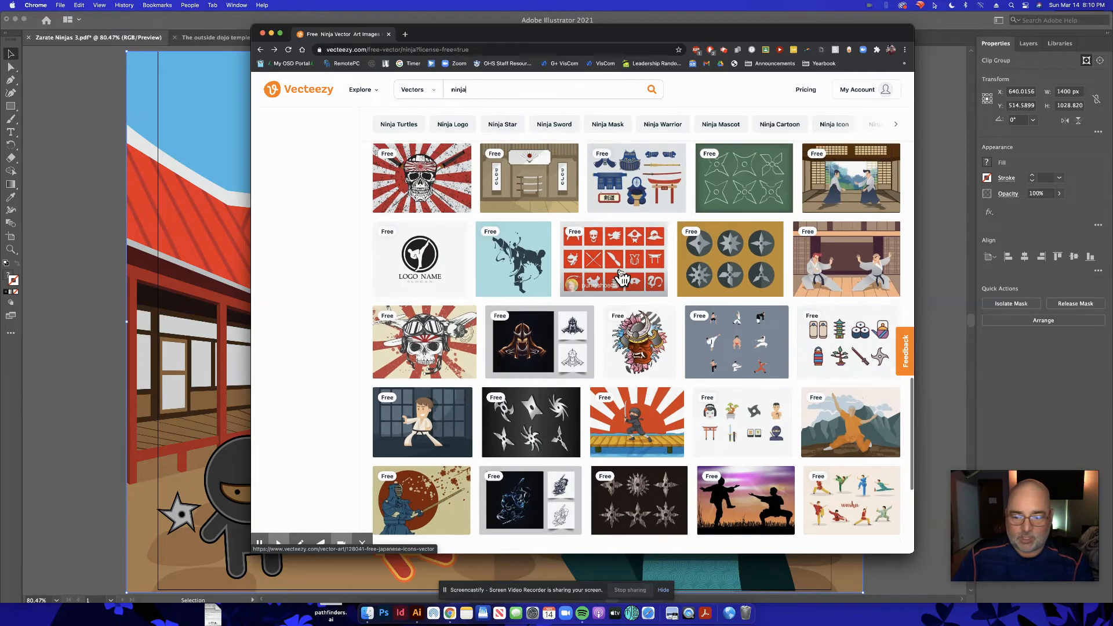
scroll(621, 278, up, 7)
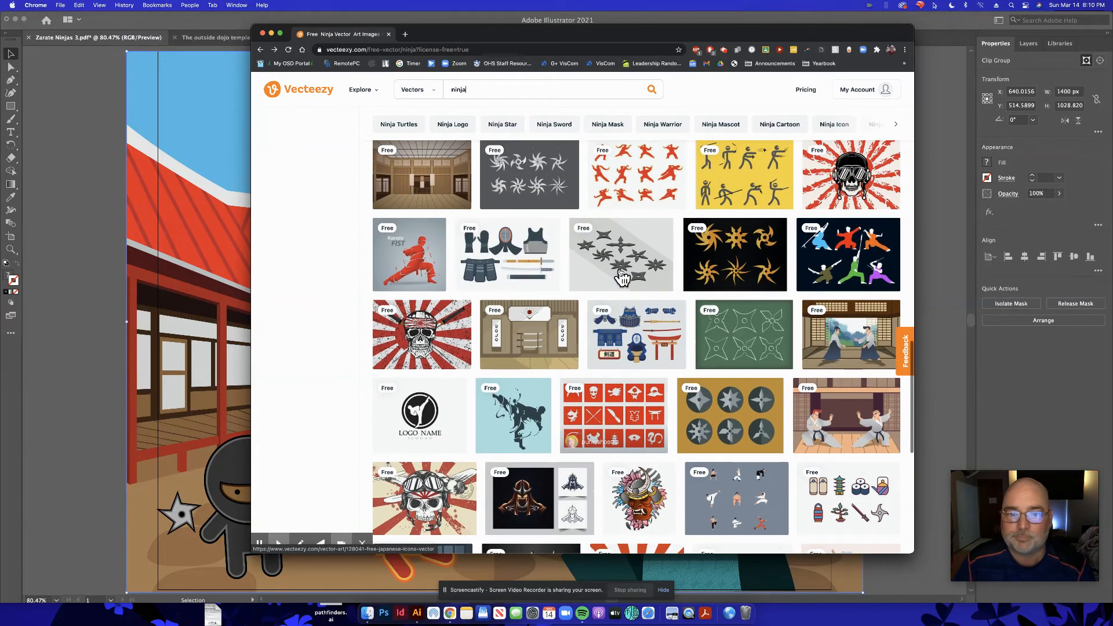
- Open the Retro Tai Chi Vector Illustration and download it under the free license
click(762, 244)
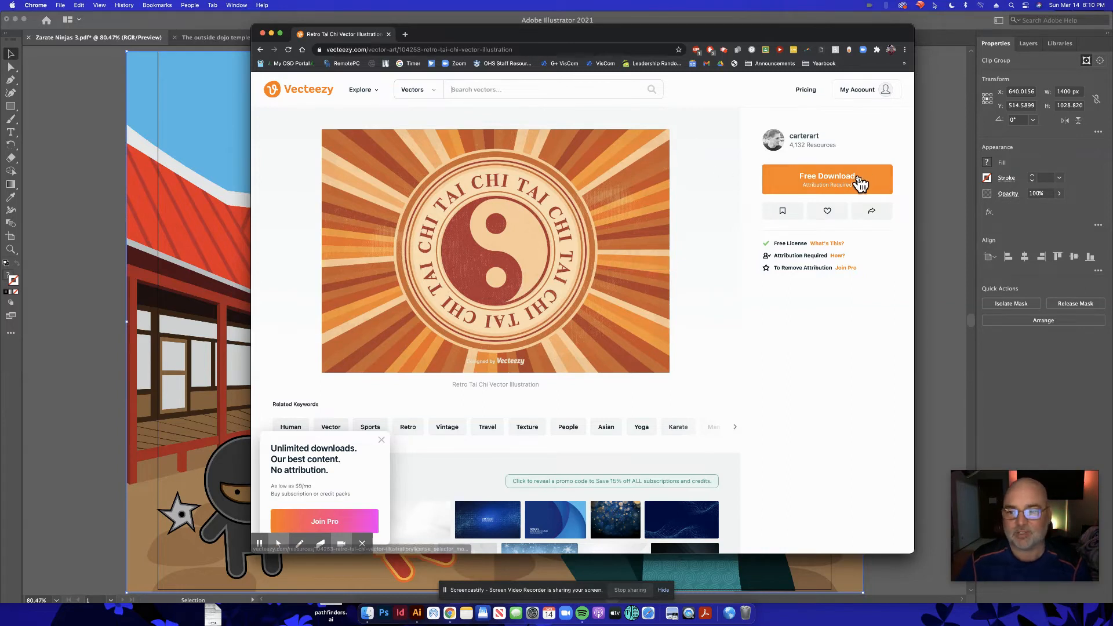
click(812, 183)
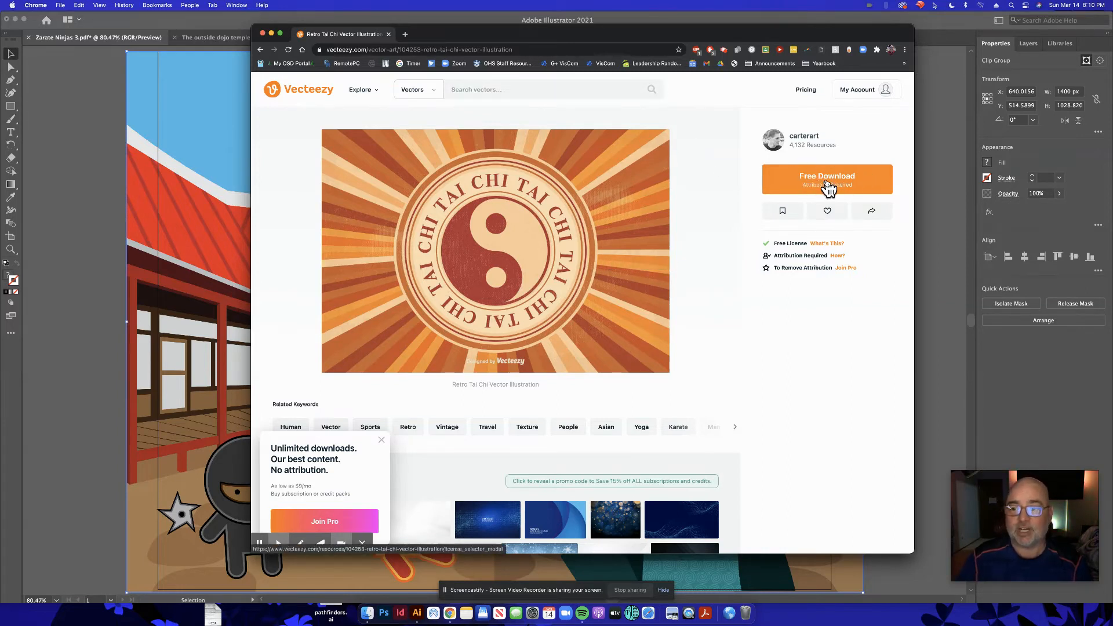
click(521, 356)
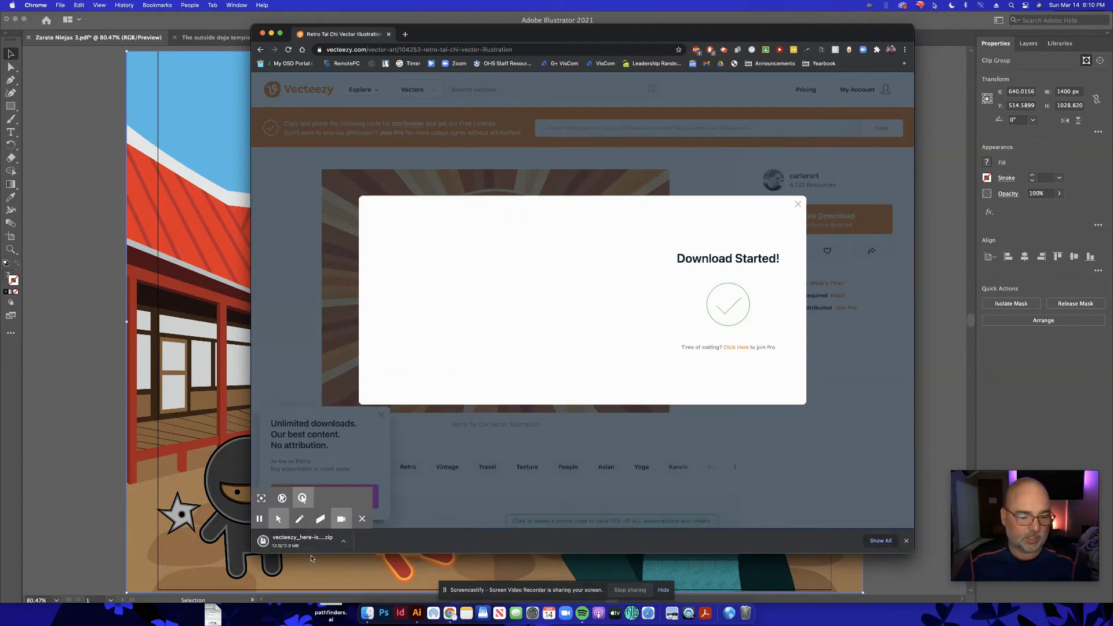
- Unpack the downloaded zip, widen the file name column, and open DD Tai Chi Illustration 91232.ai in Illustrator
click(306, 545)
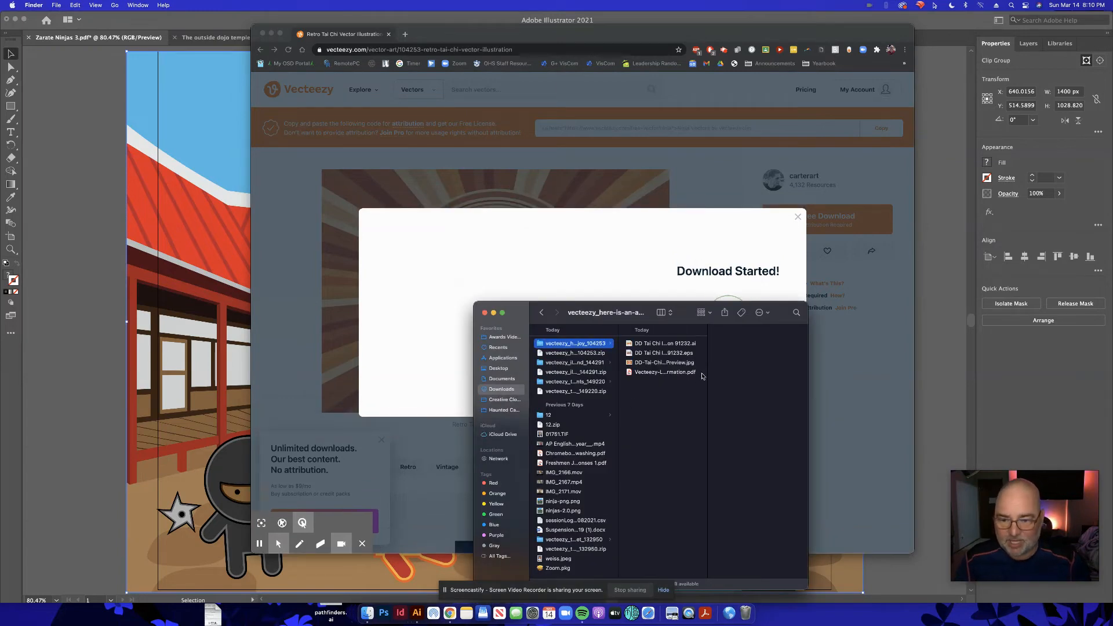
drag(706, 372, 794, 374)
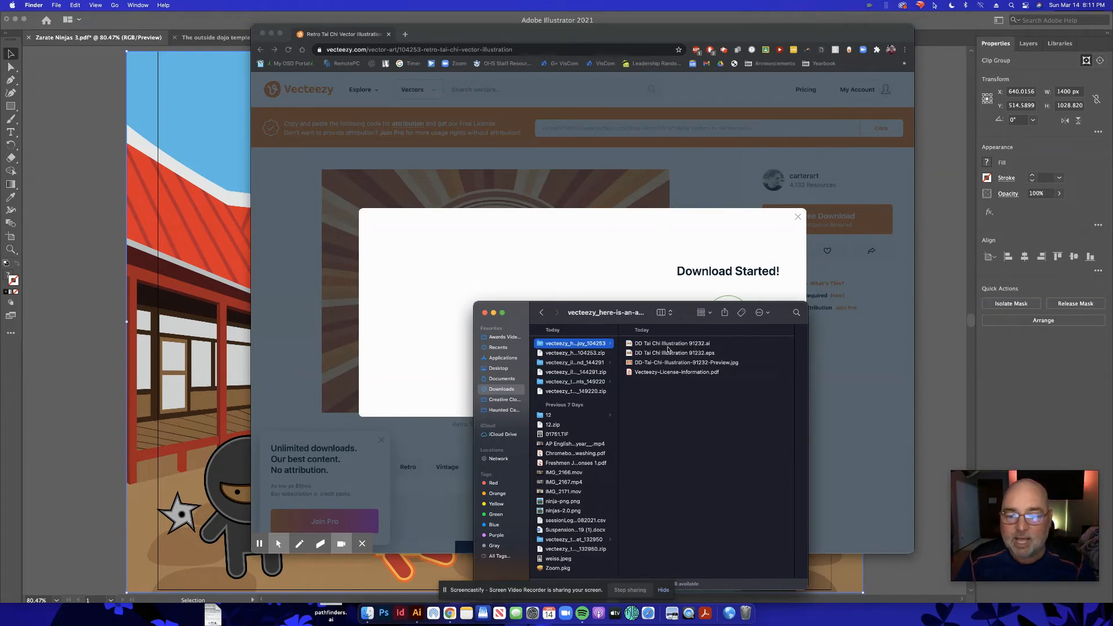
double_click(703, 344)
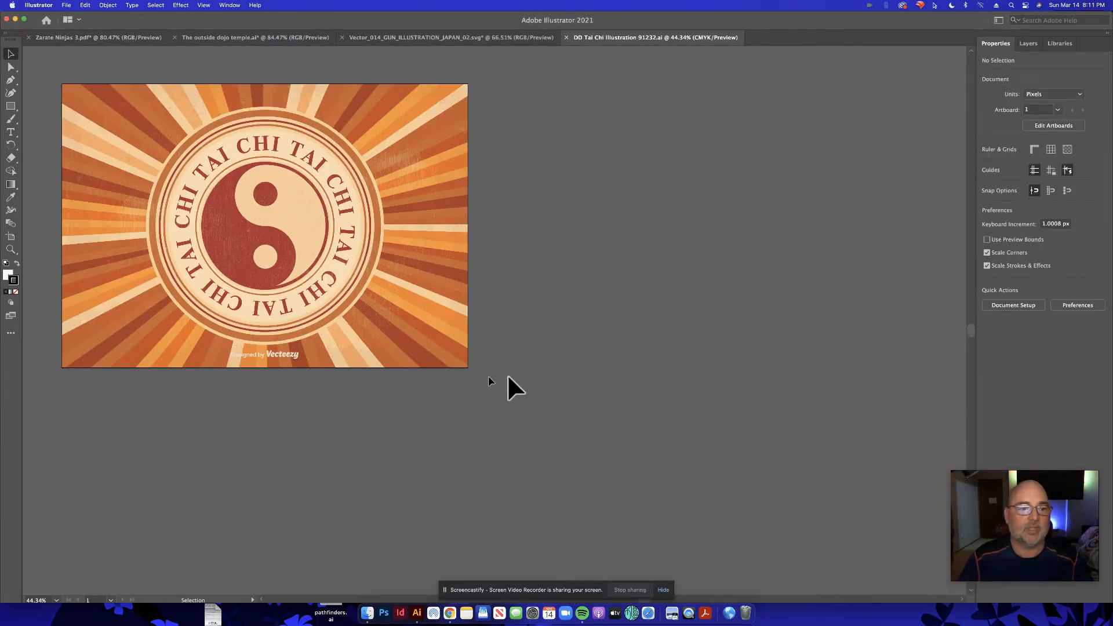
- Pull the two distressed texture overlay groups off the Tai Chi illustration and delete them
drag(217, 151, 346, 203)
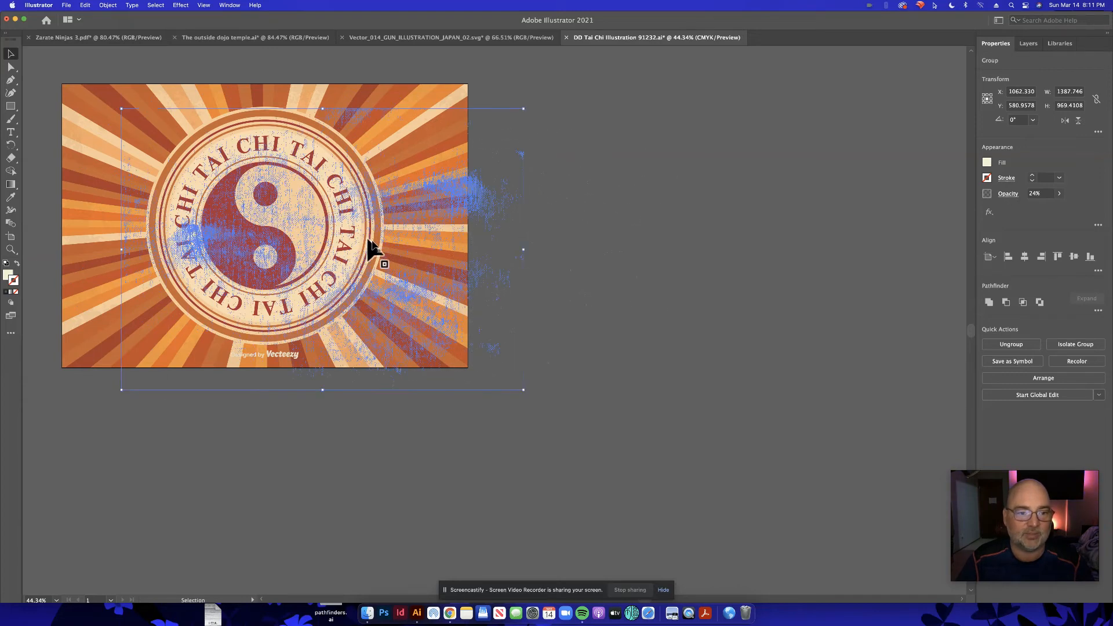
key(Delete)
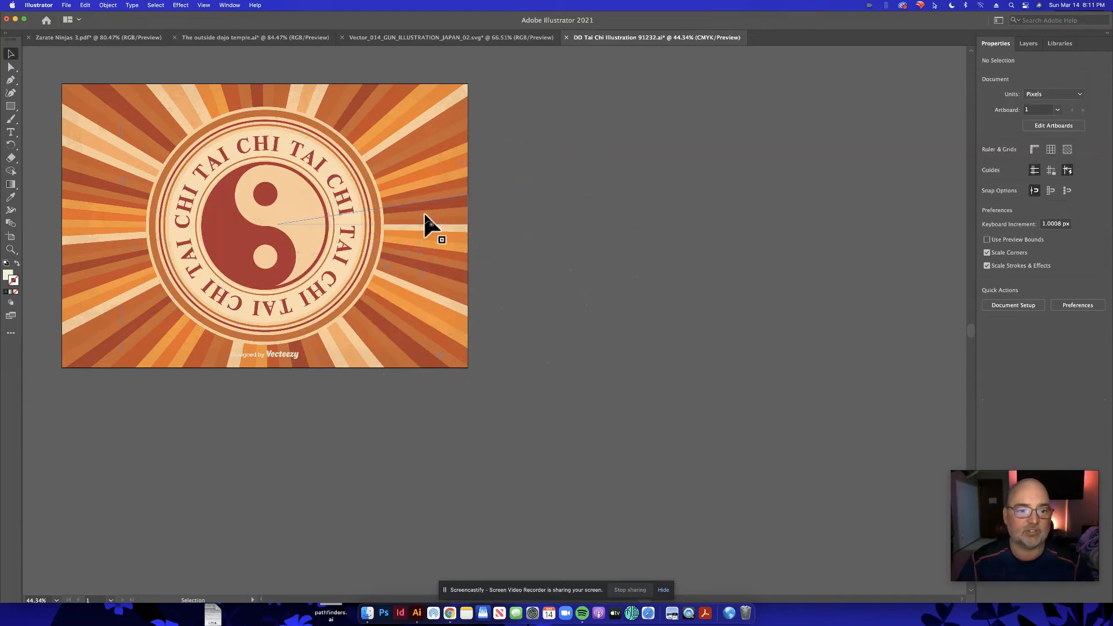
drag(450, 164, 695, 259)
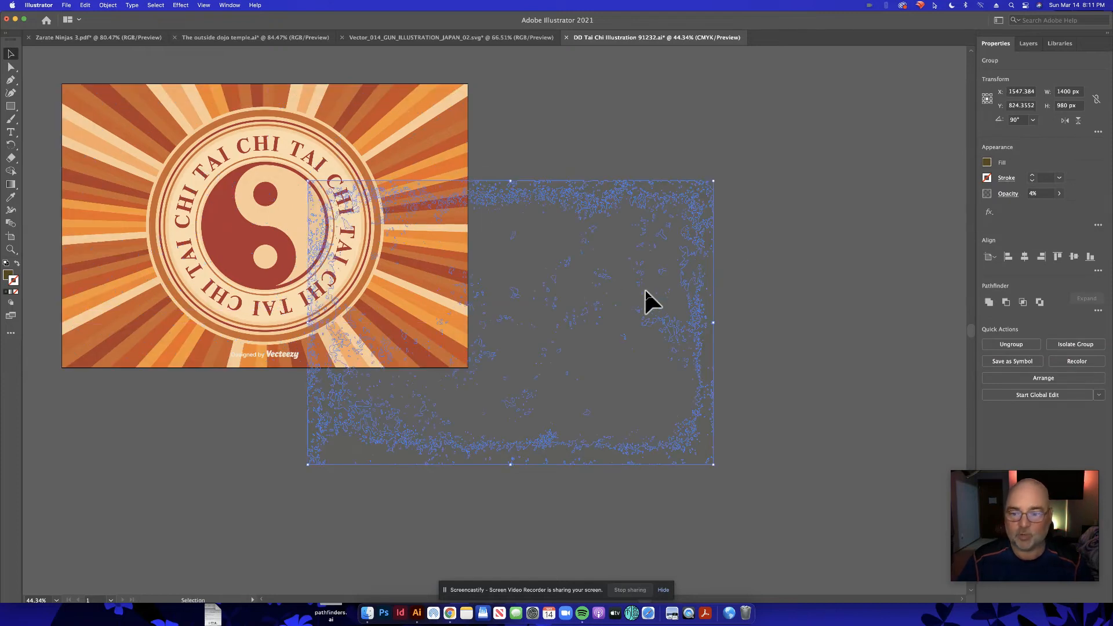
click(644, 288)
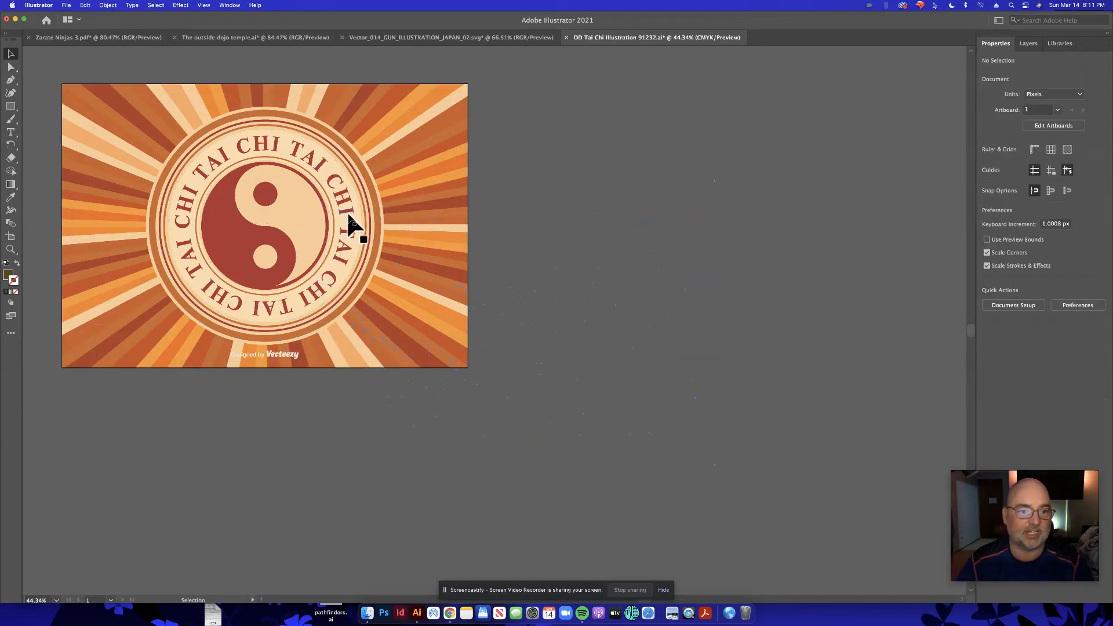
- Try moving the cream circle out of the emblem, undo that, and delete the sunburst ray background
drag(350, 220, 565, 241)
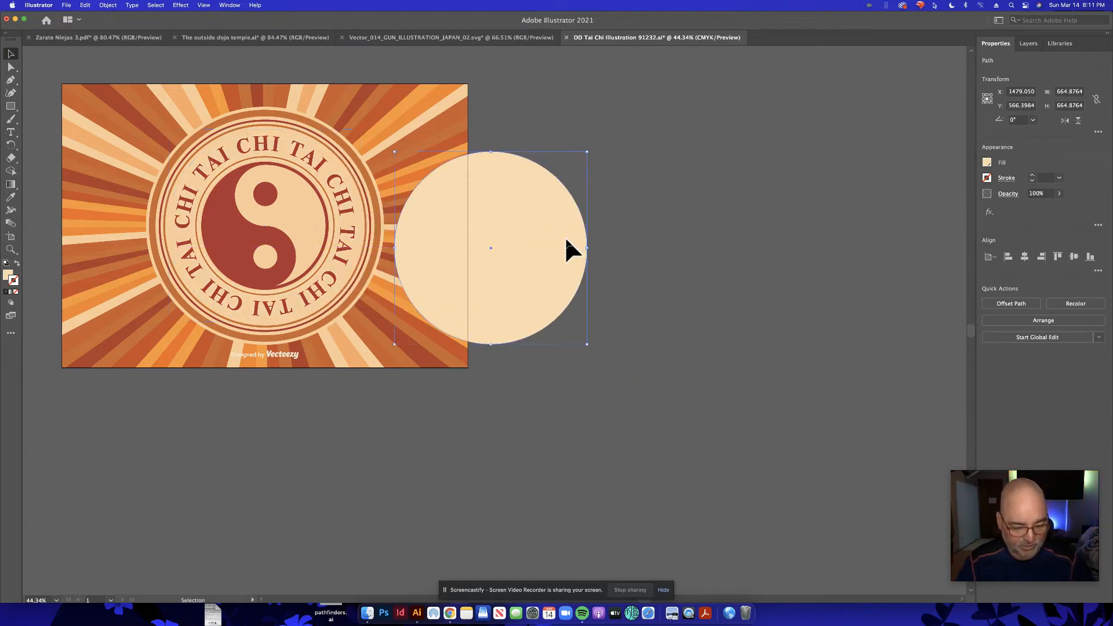
key(super+z)
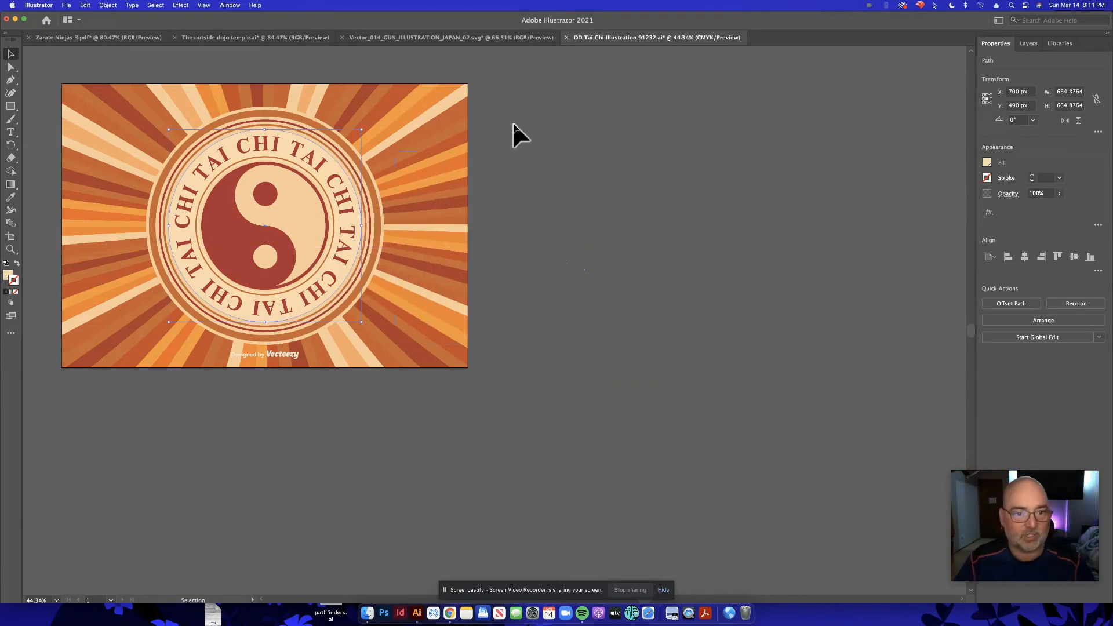
key(super+a)
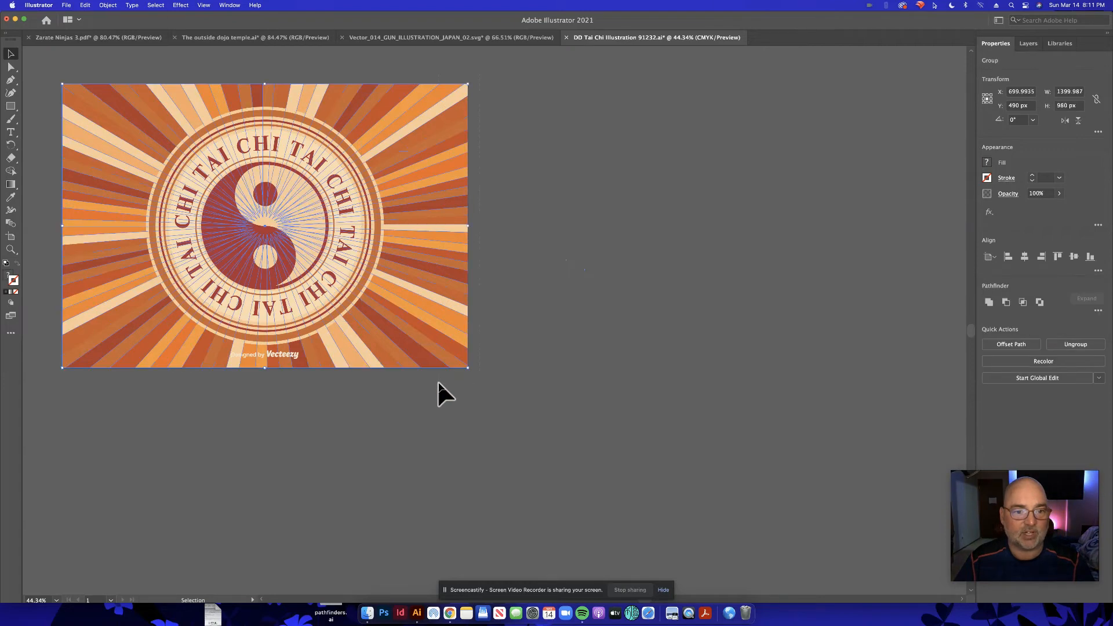
key(Delete)
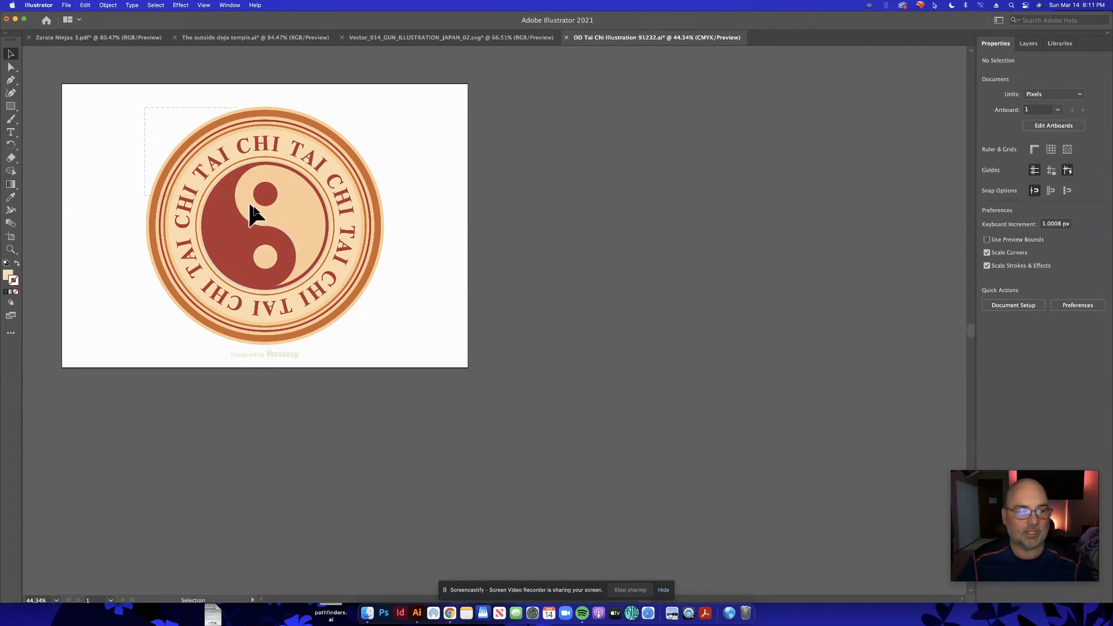
- Copy all parts of the round Tai Chi emblem and paste them into the Zarate Ninjas 3 dojo scene
drag(376, 329, 377, 326)
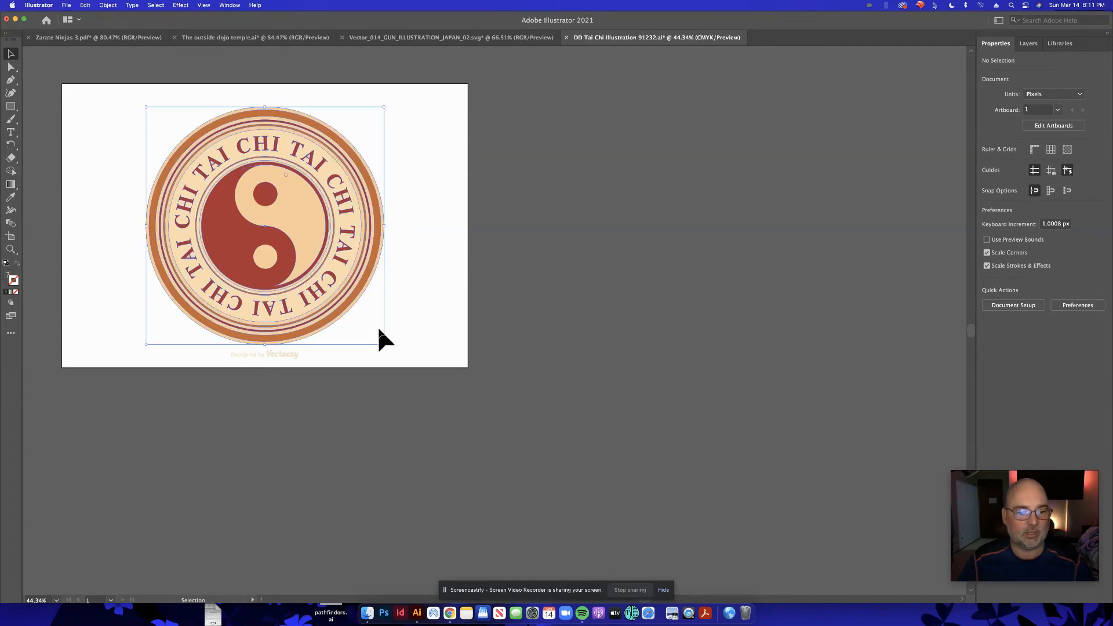
click(84, 5)
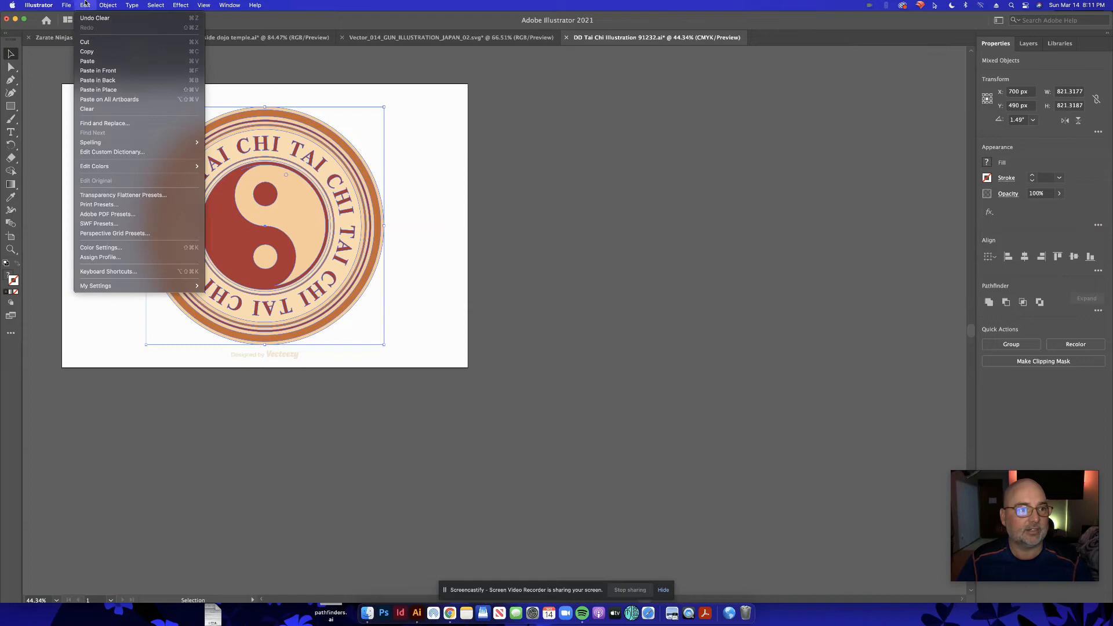
click(101, 52)
click(114, 38)
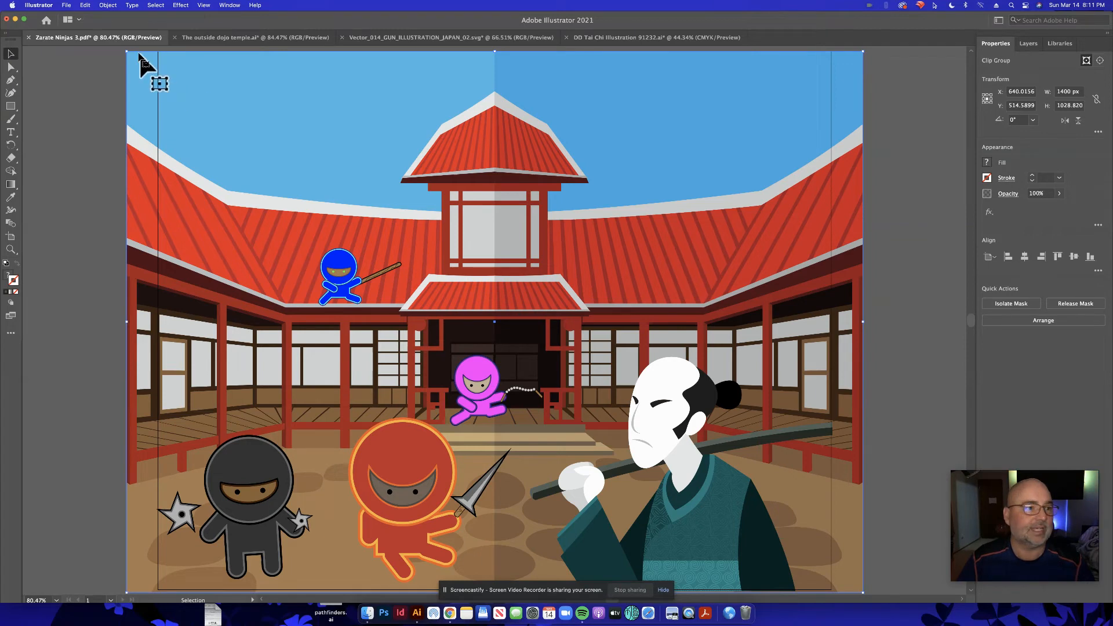
click(85, 5)
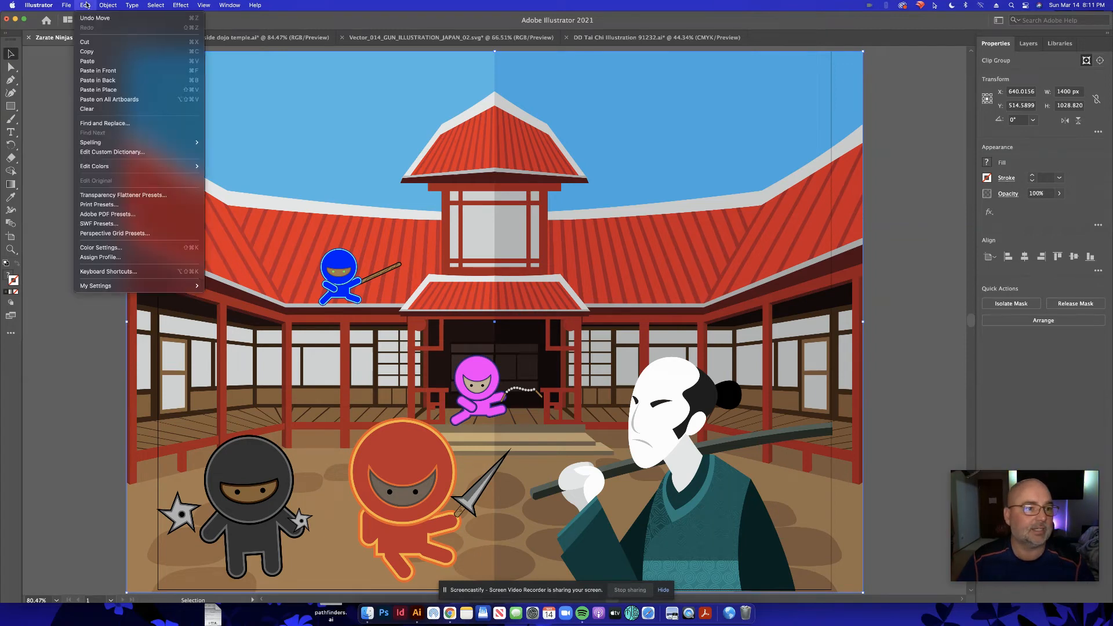
click(87, 61)
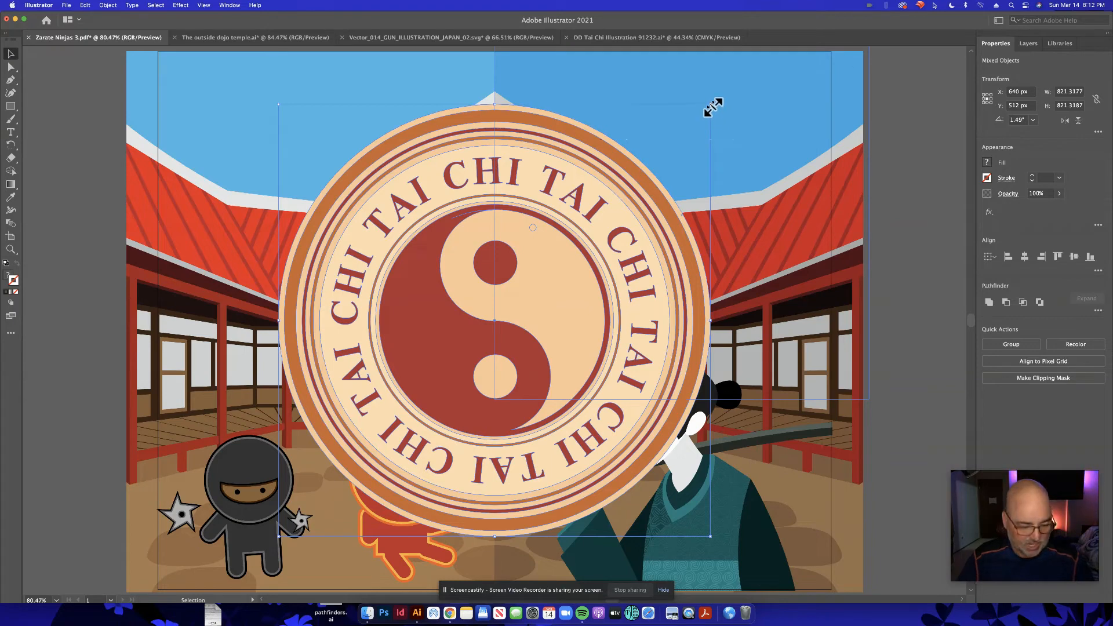
- Scale the pasted Tai Chi emblem proportionally to about 190 px and place it over the central tower's window
drag(712, 108, 581, 275)
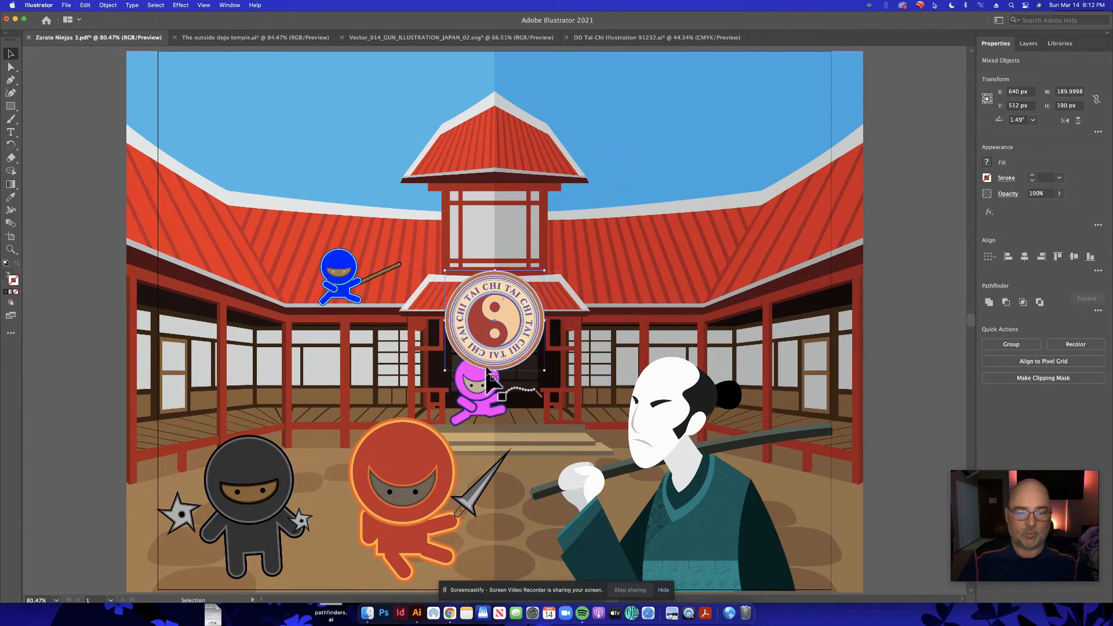
drag(490, 334, 489, 230)
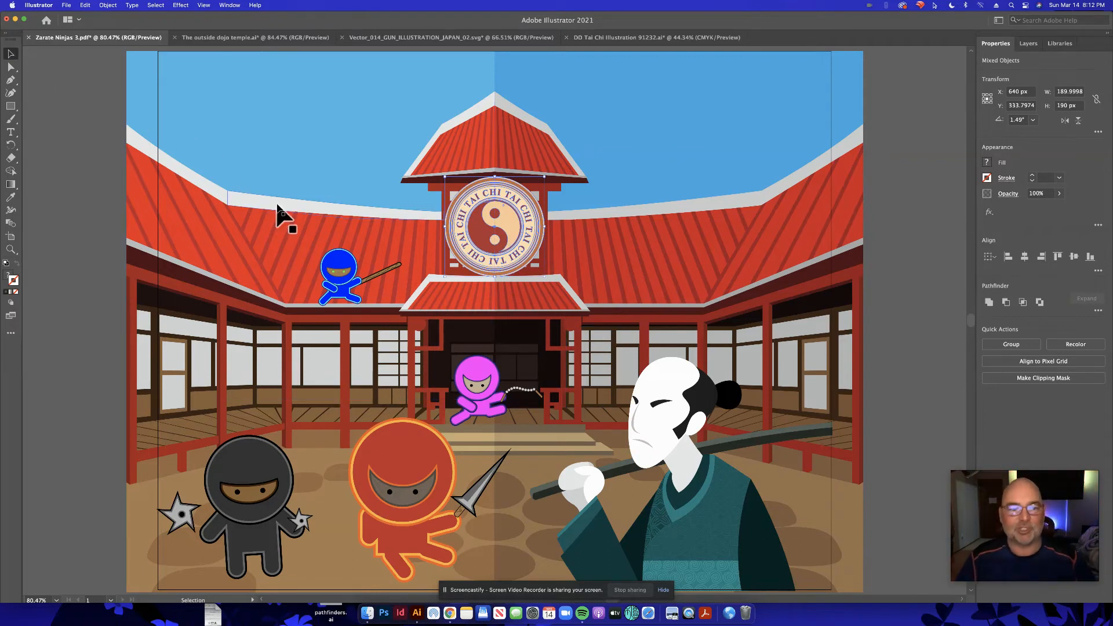
click(71, 142)
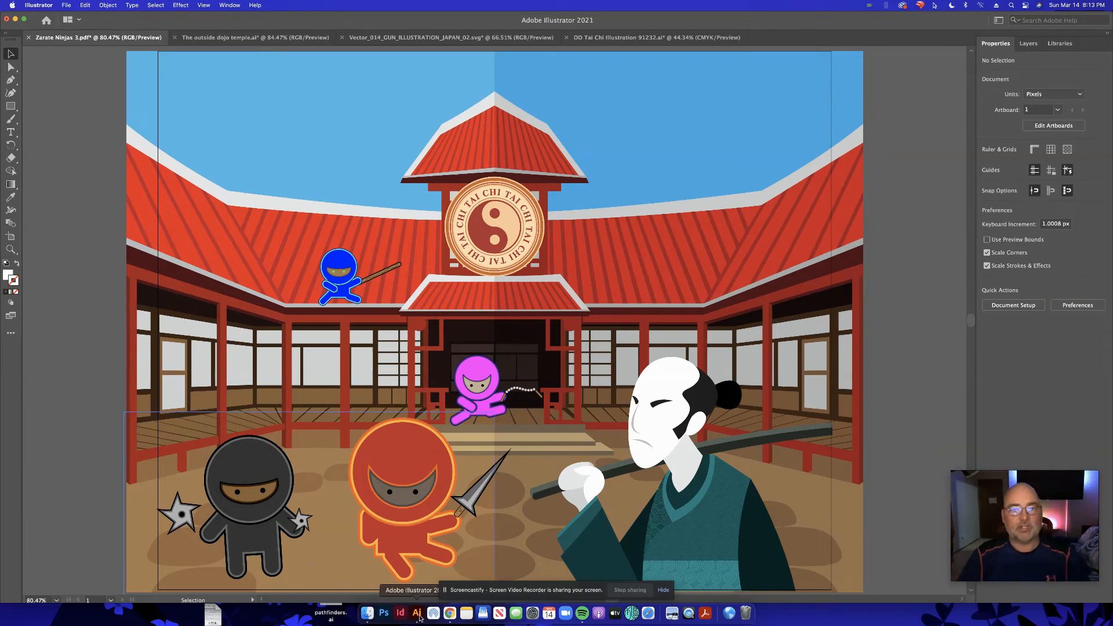
- Review the open dojo temple, Japan illustration and Tai Chi source documents
click(240, 39)
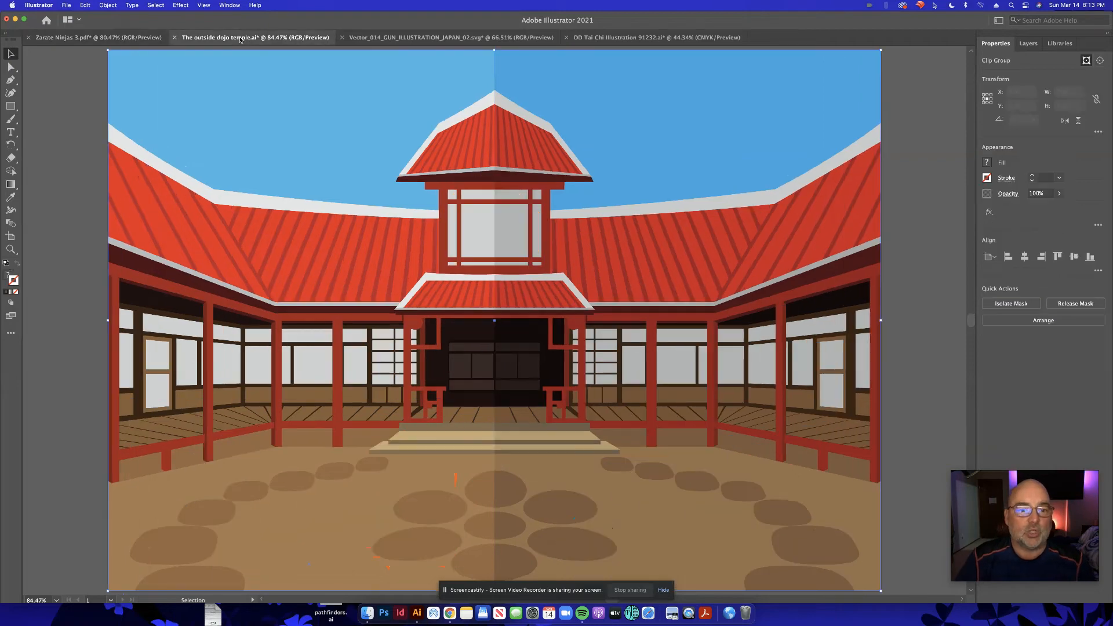
click(408, 38)
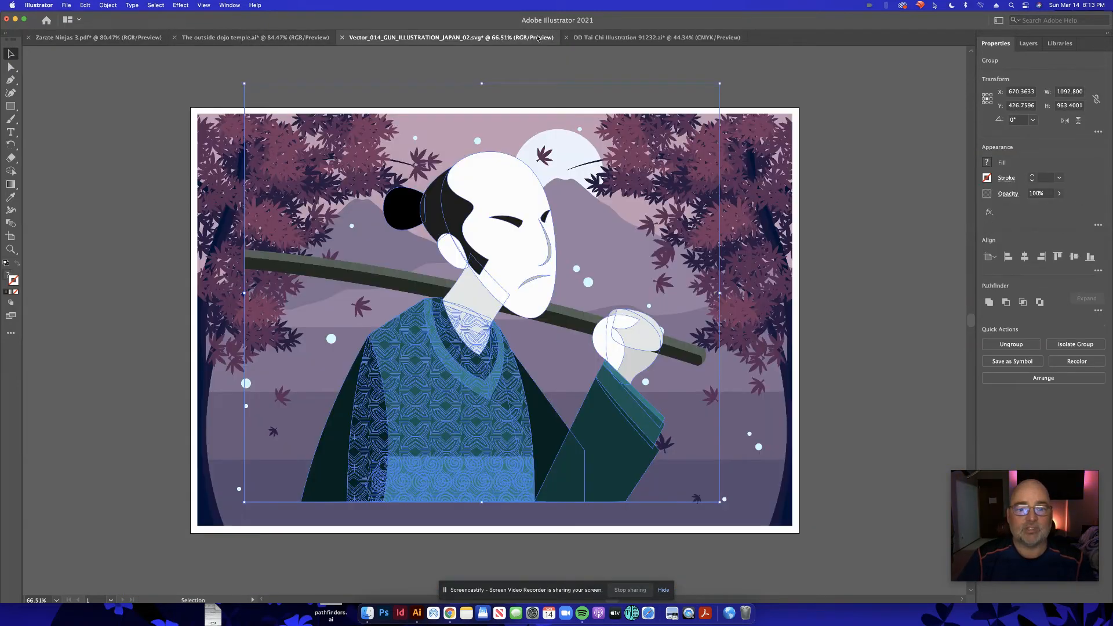
click(591, 39)
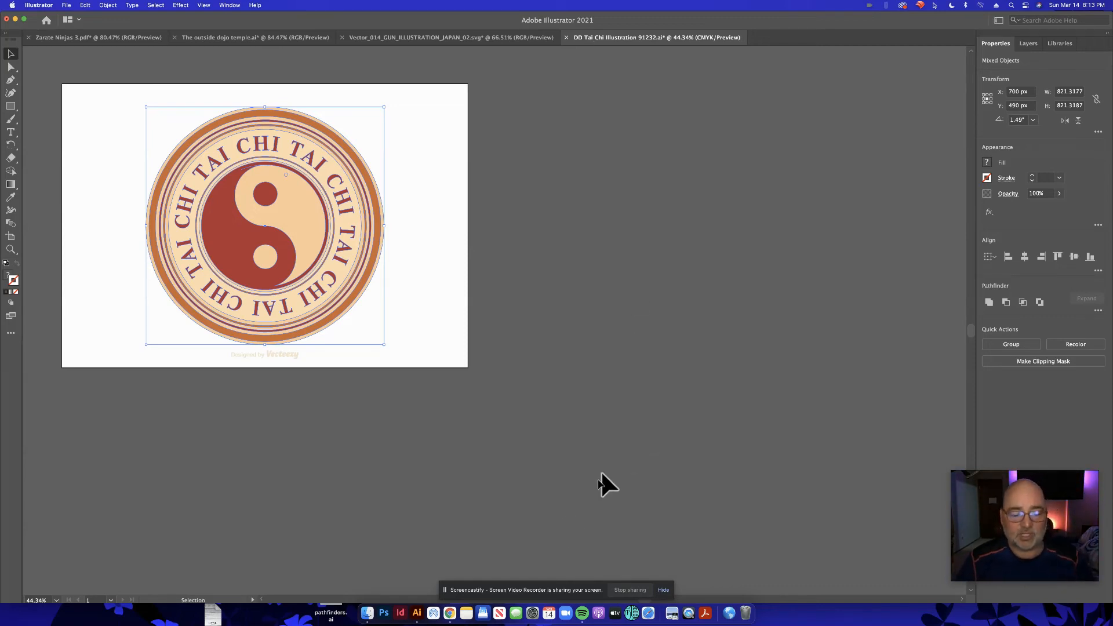
- Switch to Chrome, return to the free ninja vector results on Vecteezy, and open the Free Kendo Vector page
click(450, 614)
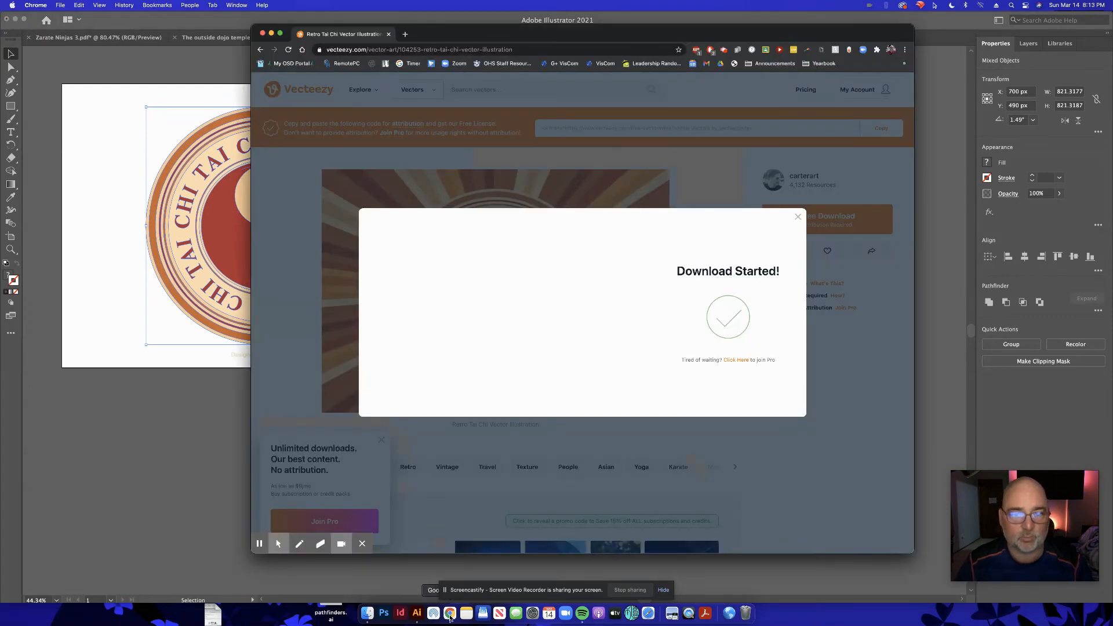
click(260, 51)
scroll(497, 261, up, 10)
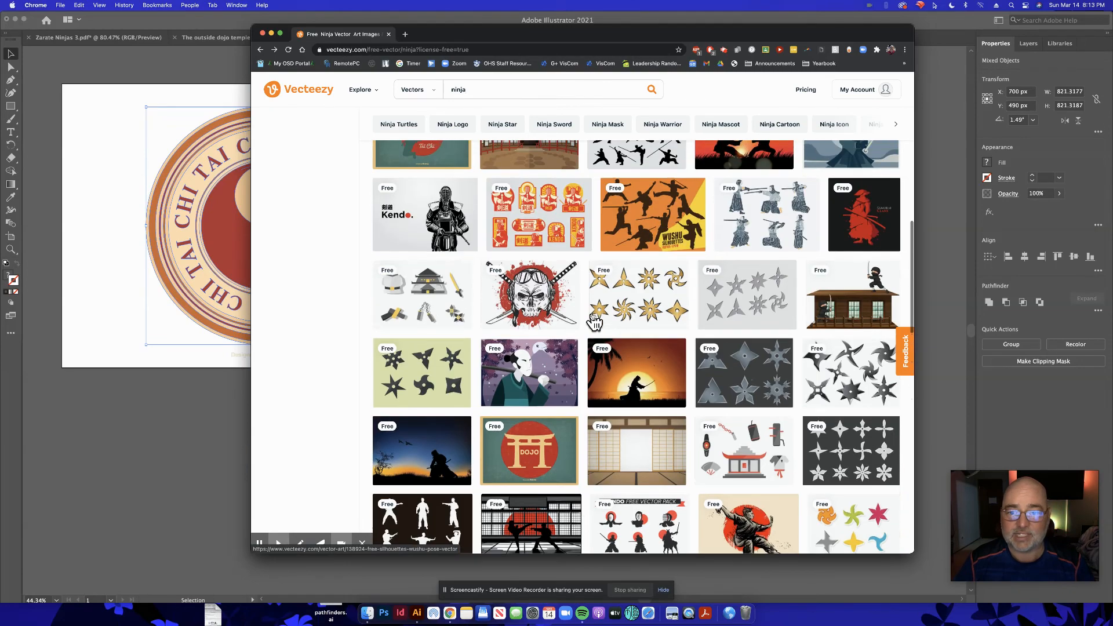
scroll(594, 321, up, 6)
scroll(594, 321, up, 6)
click(812, 235)
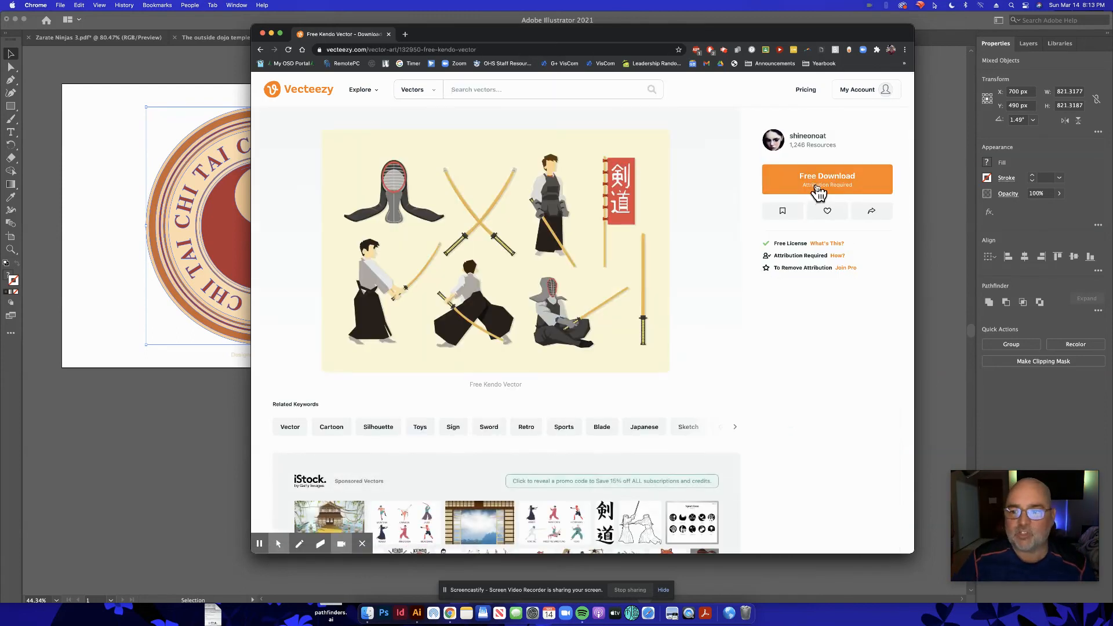
- Download the Free Kendo Vector under the free license, unpack the zip, and open kendo.eps in Illustrator
click(818, 190)
click(520, 357)
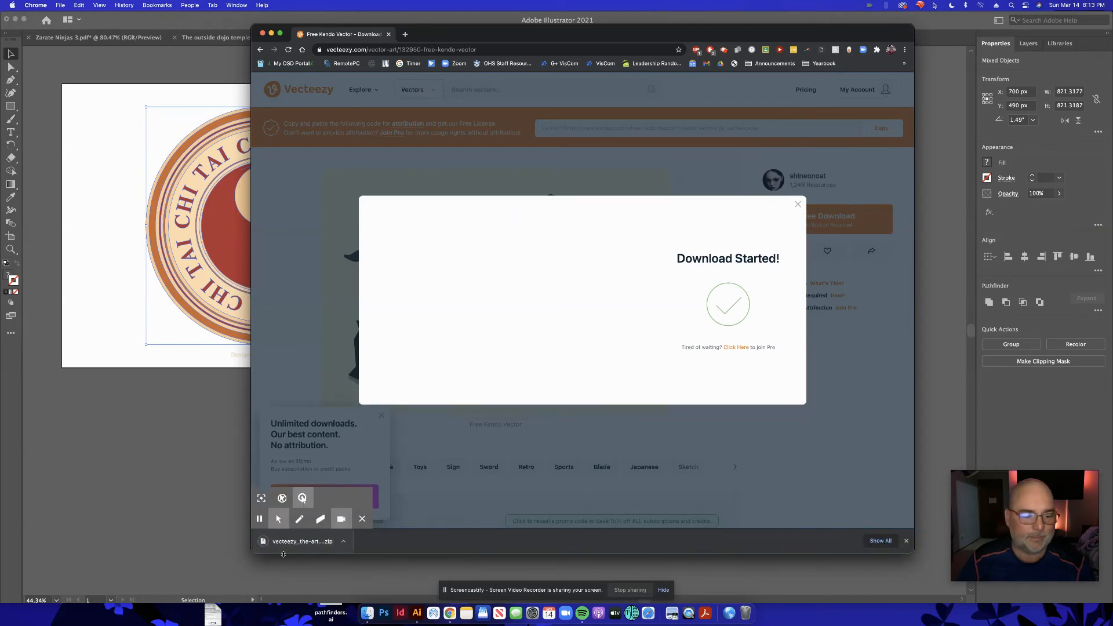
click(305, 543)
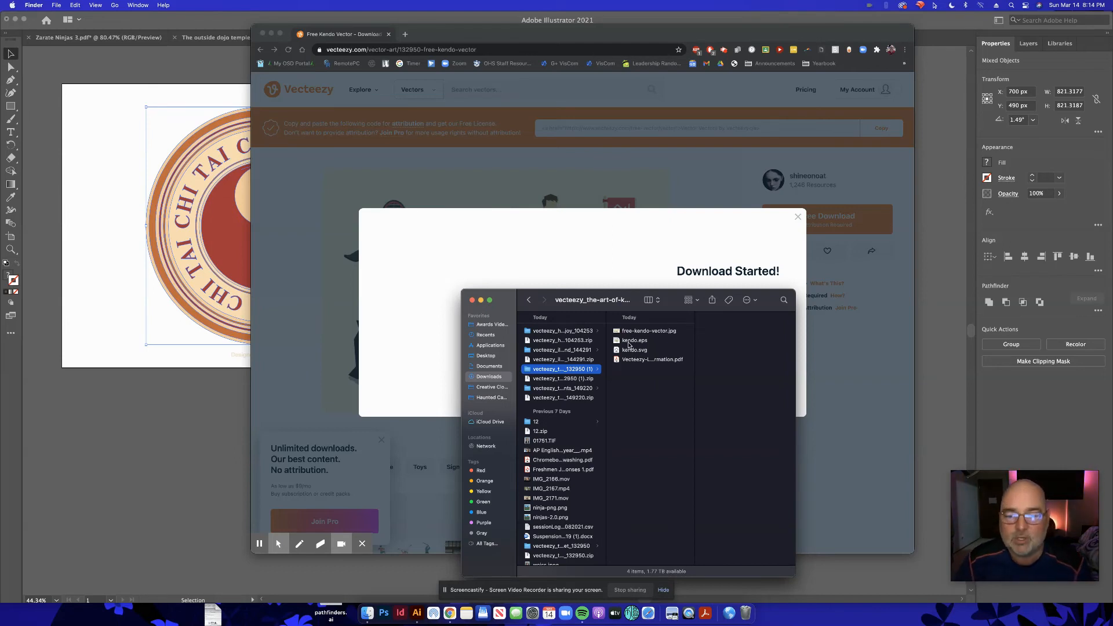
drag(629, 345, 416, 613)
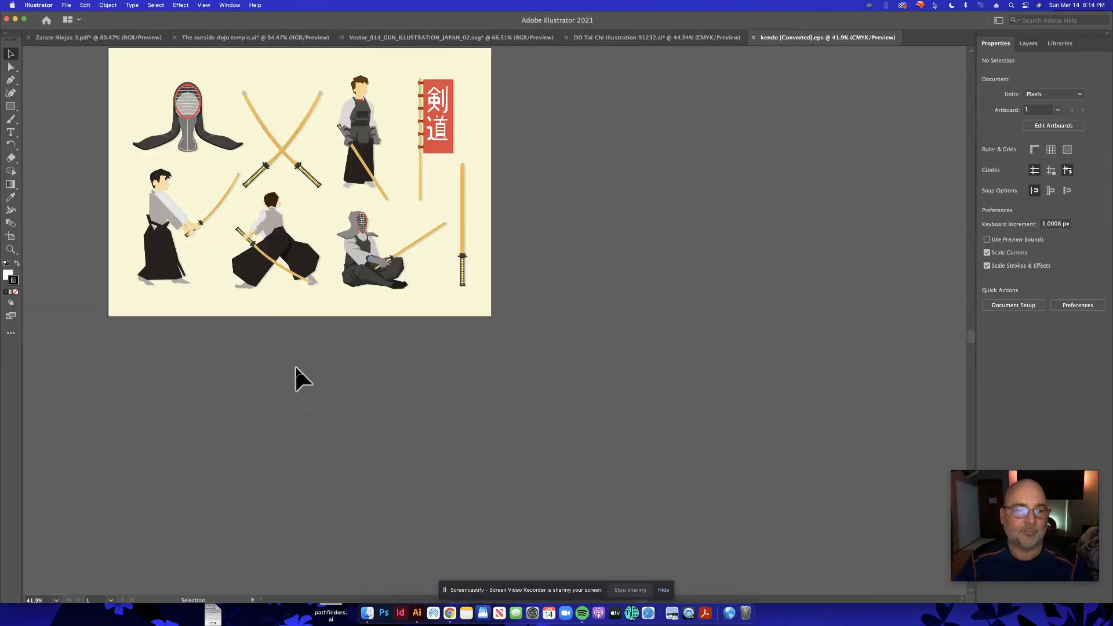
- Test-move the whole kendo artwork, undo the move, and ungroup the artwork from its cream background
key(super+0)
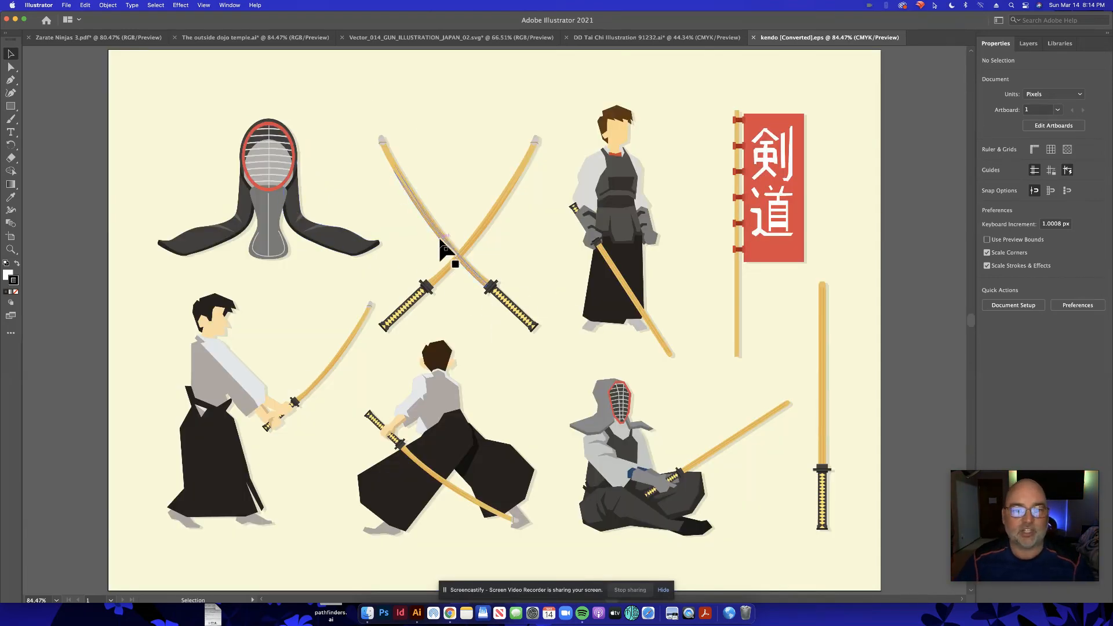
click(451, 258)
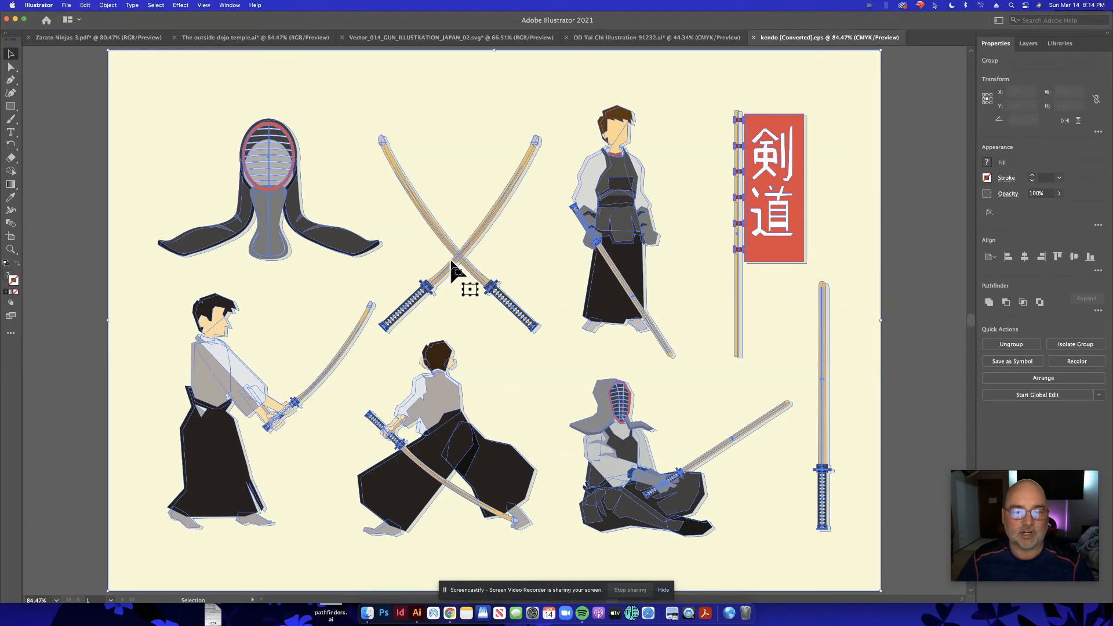
drag(451, 261, 504, 296)
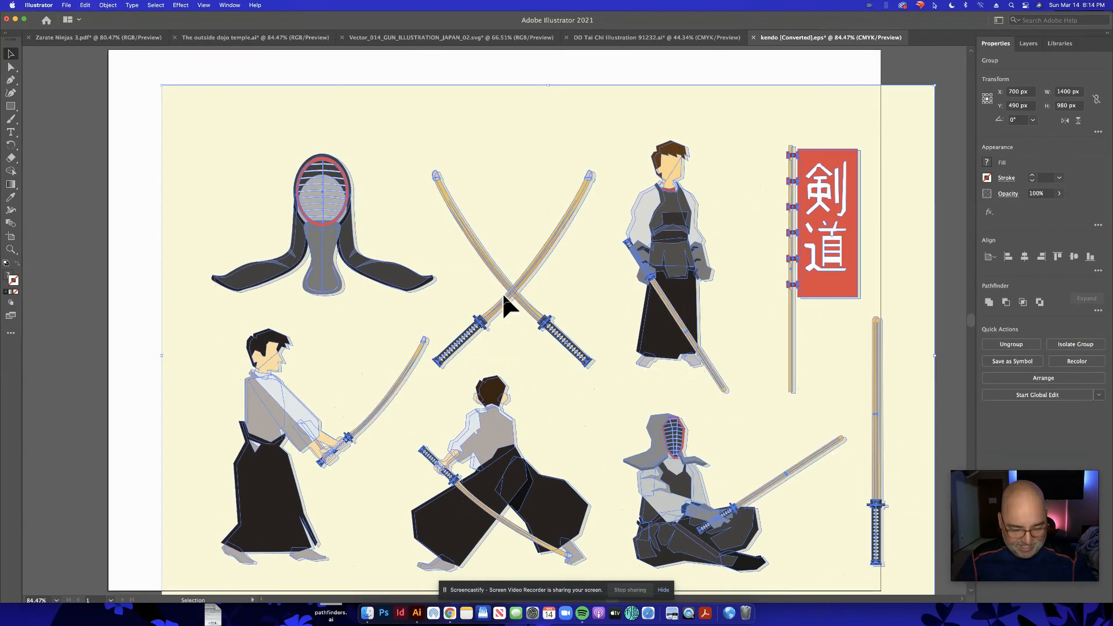
key(super+z)
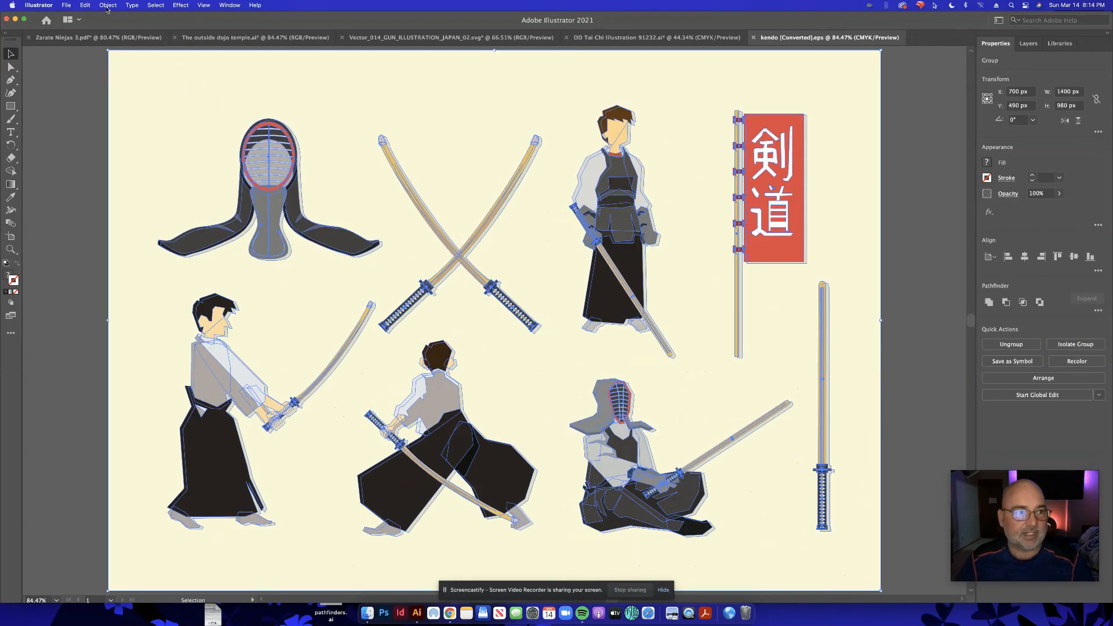
click(102, 7)
click(116, 62)
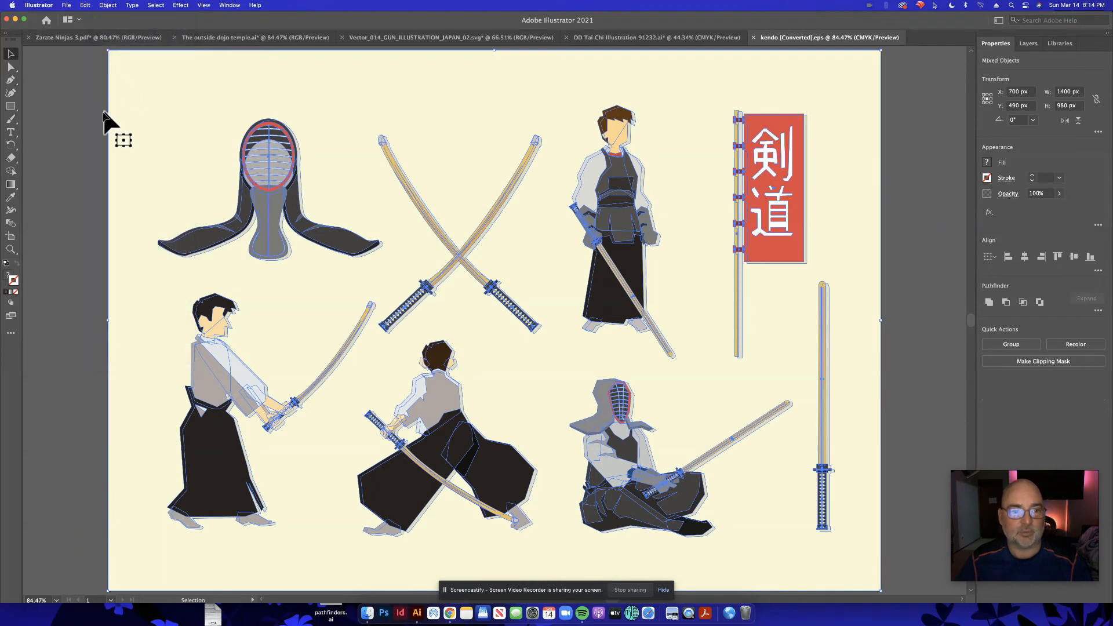
click(68, 139)
- Test-move the remaining group of kendo figures and shadows, undo the move, and ungroup it one more level
click(450, 248)
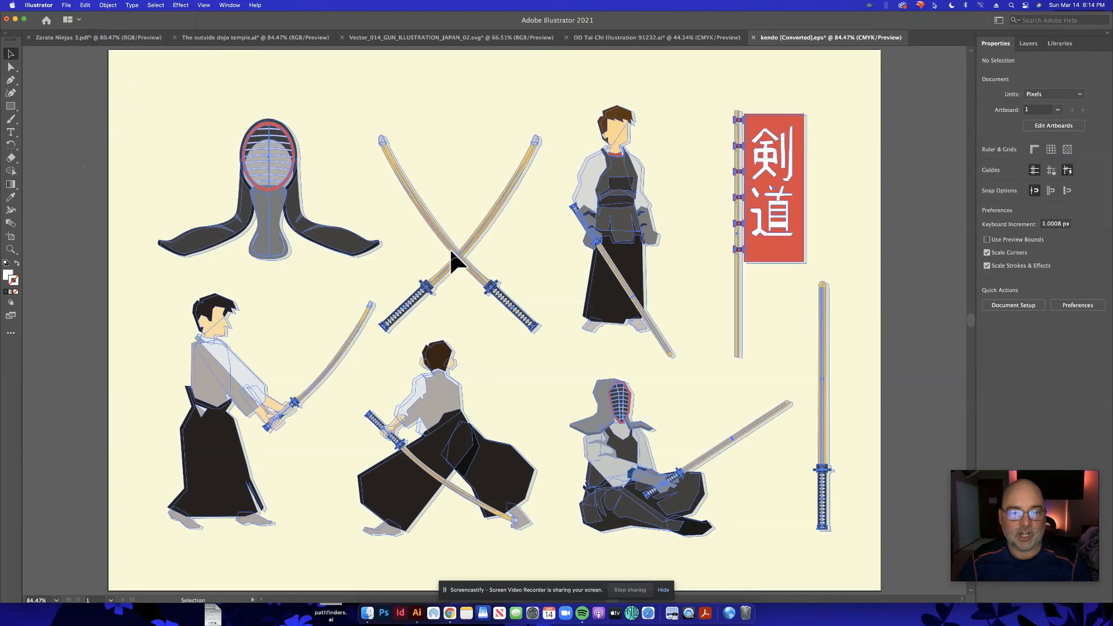
drag(450, 248, 554, 279)
key(super+z)
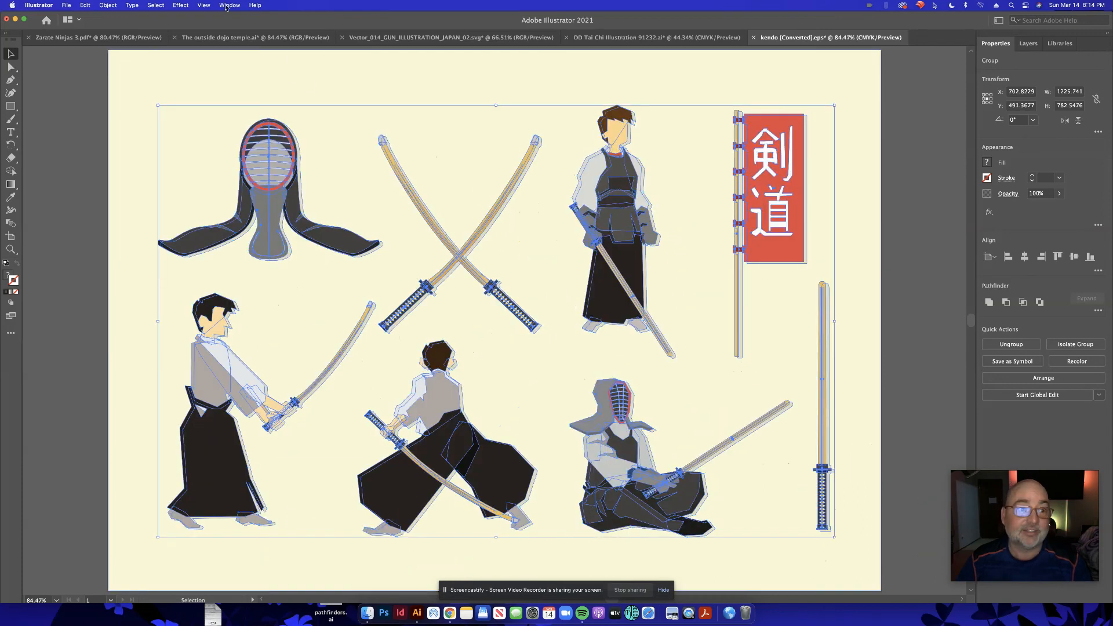
click(112, 5)
click(116, 62)
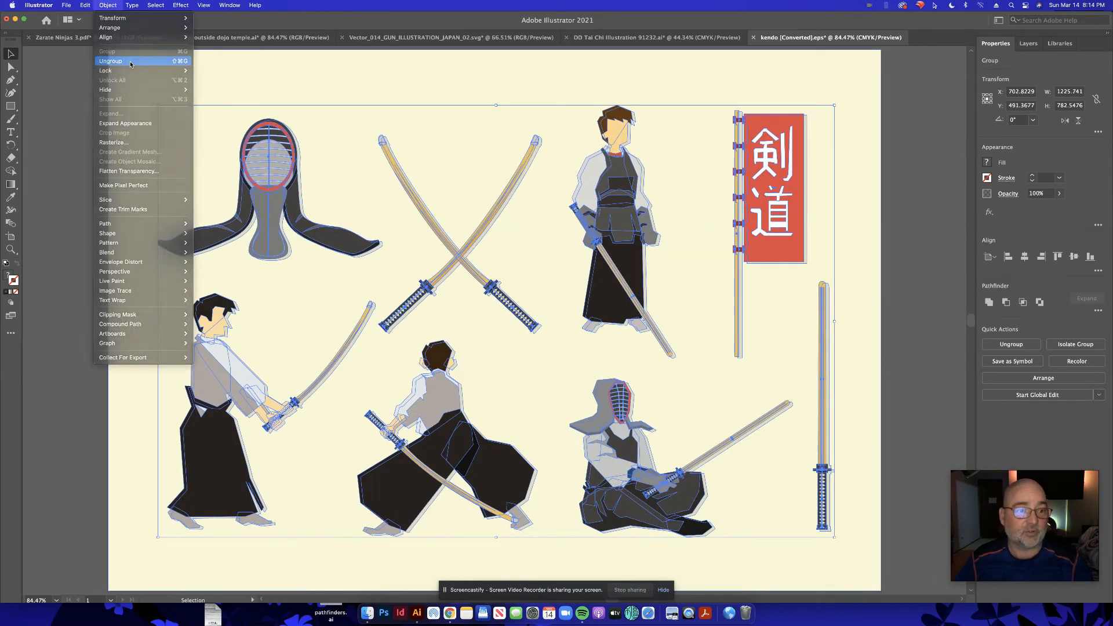
click(82, 144)
- Test-move the kendo figures away from their shadows, undo the move, and ungroup the figures into separate items
click(451, 251)
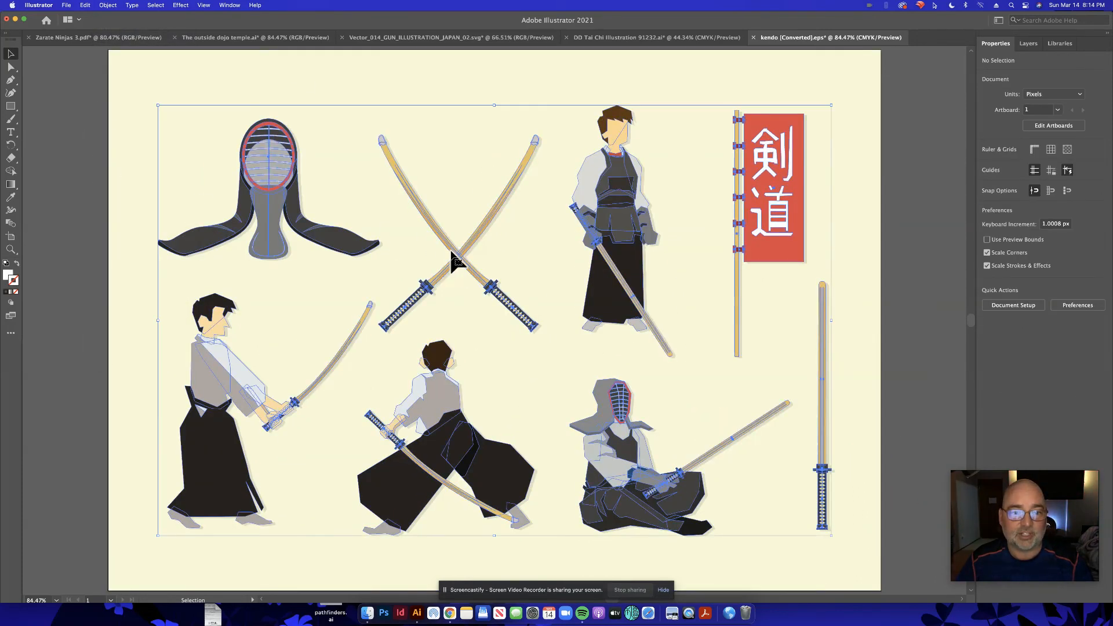
drag(449, 248, 620, 294)
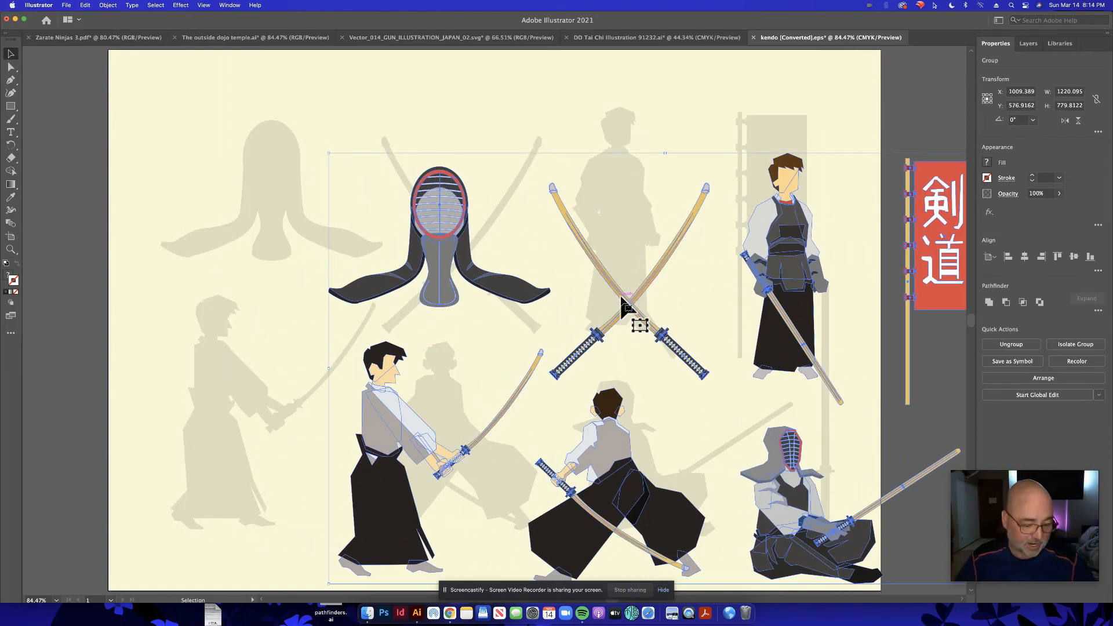
key(super+z)
click(107, 5)
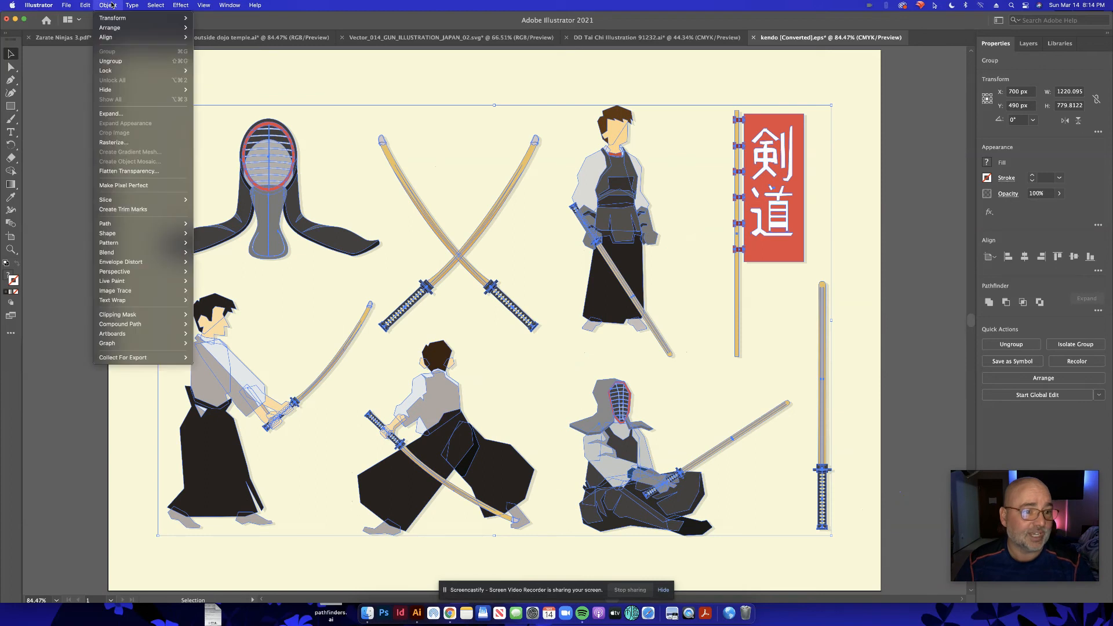
click(110, 61)
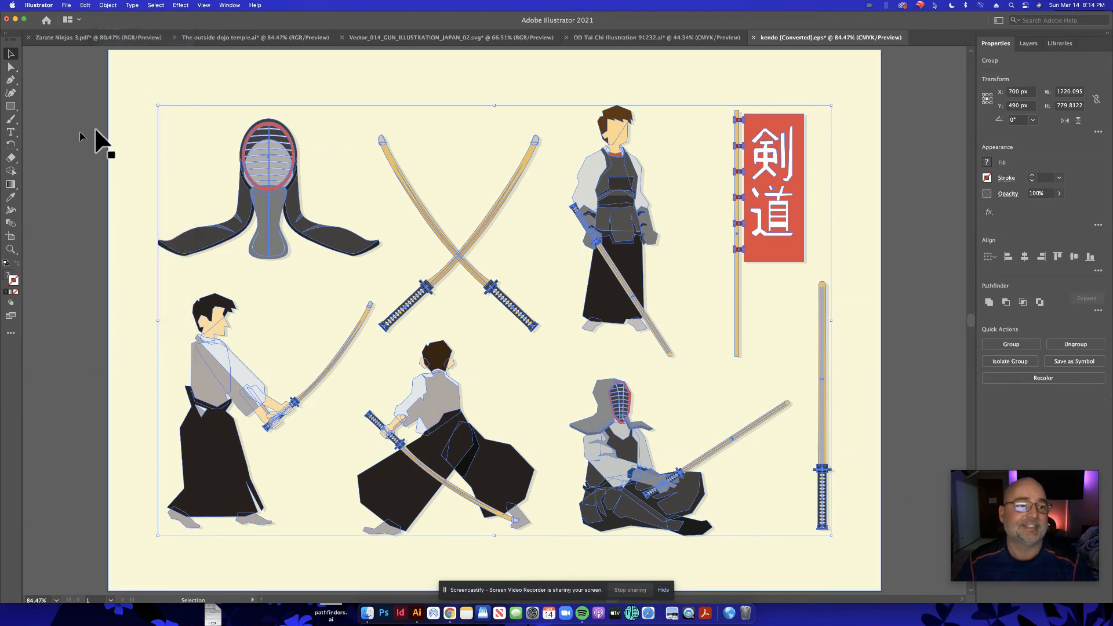
- Test-move the crossed swords, undo the move, and ungroup the pair into individual swords
click(119, 131)
click(444, 231)
drag(439, 230, 467, 261)
key(super+z)
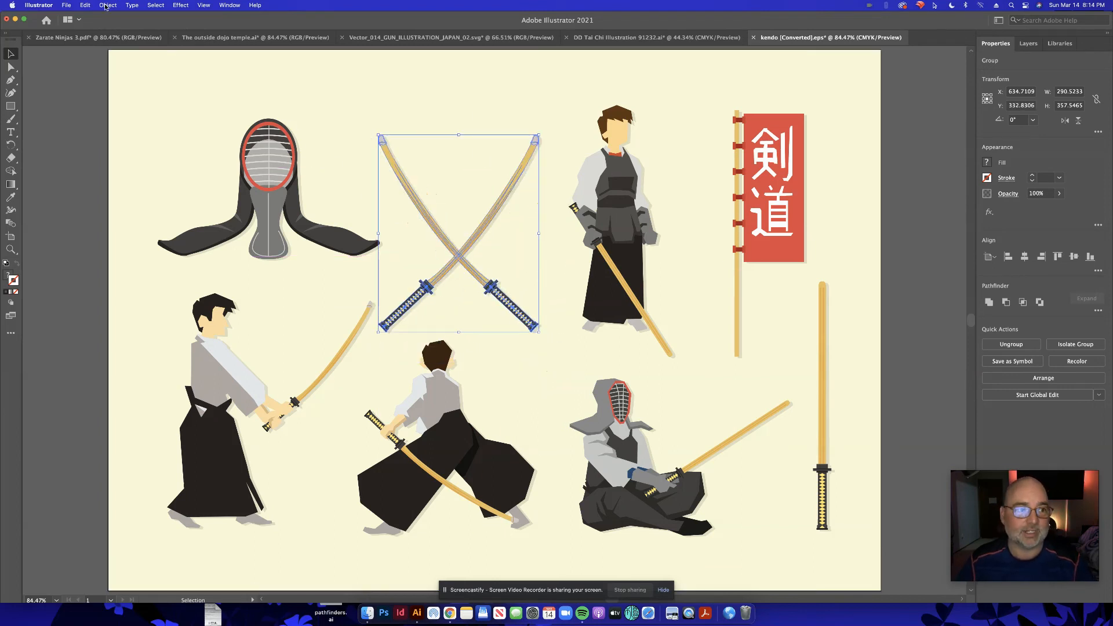
click(107, 5)
click(79, 144)
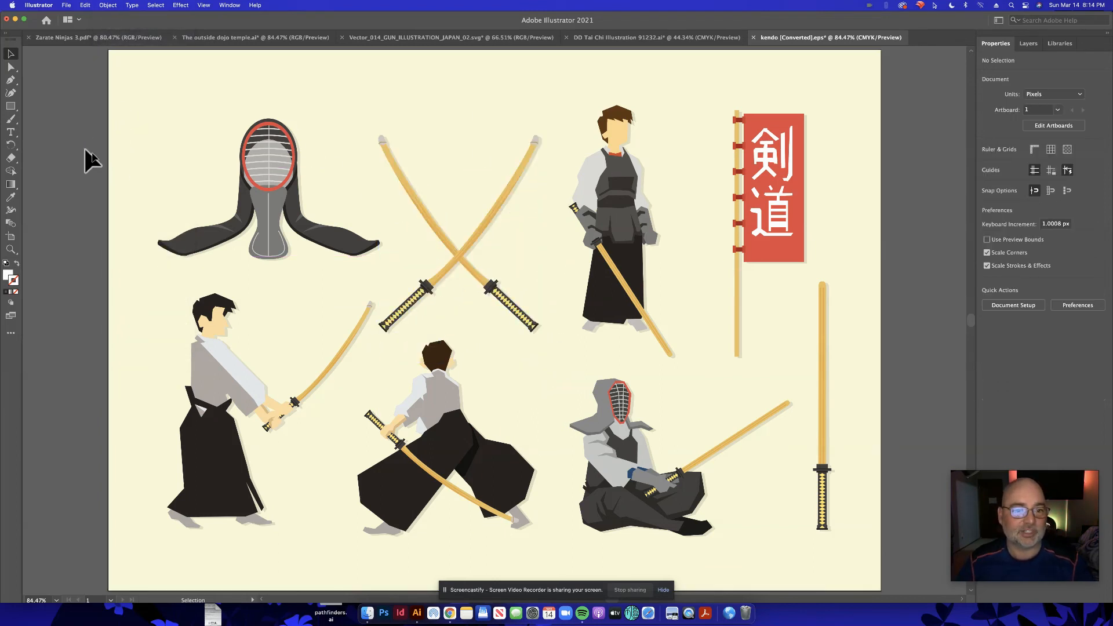
- Move the sword that slants up to the right away from its shadow and copy it
click(455, 255)
drag(455, 253, 488, 186)
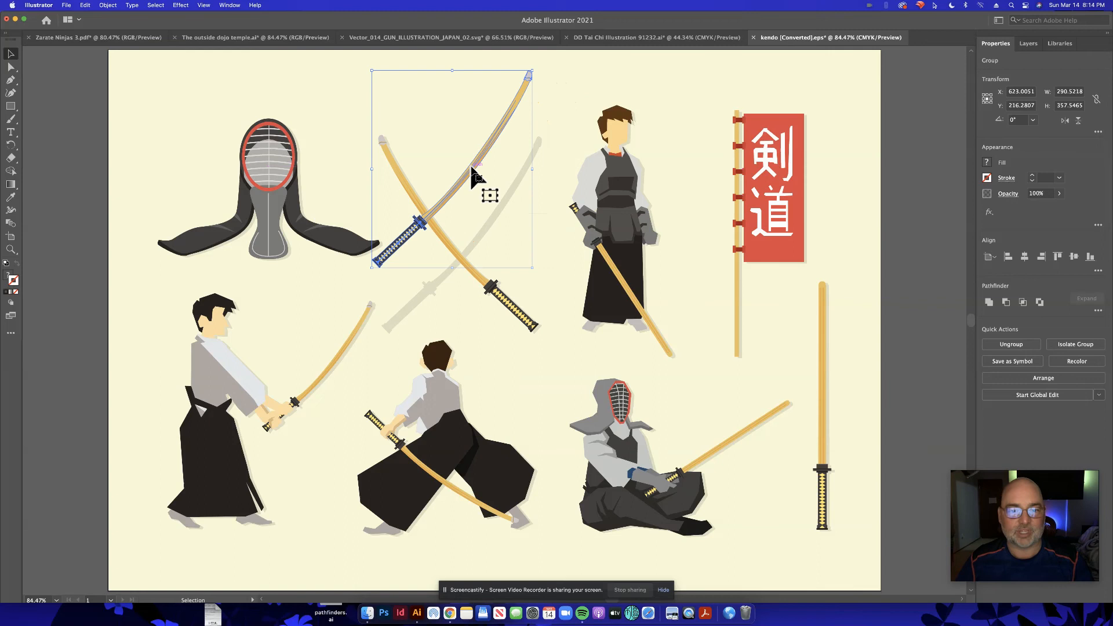
click(103, 5)
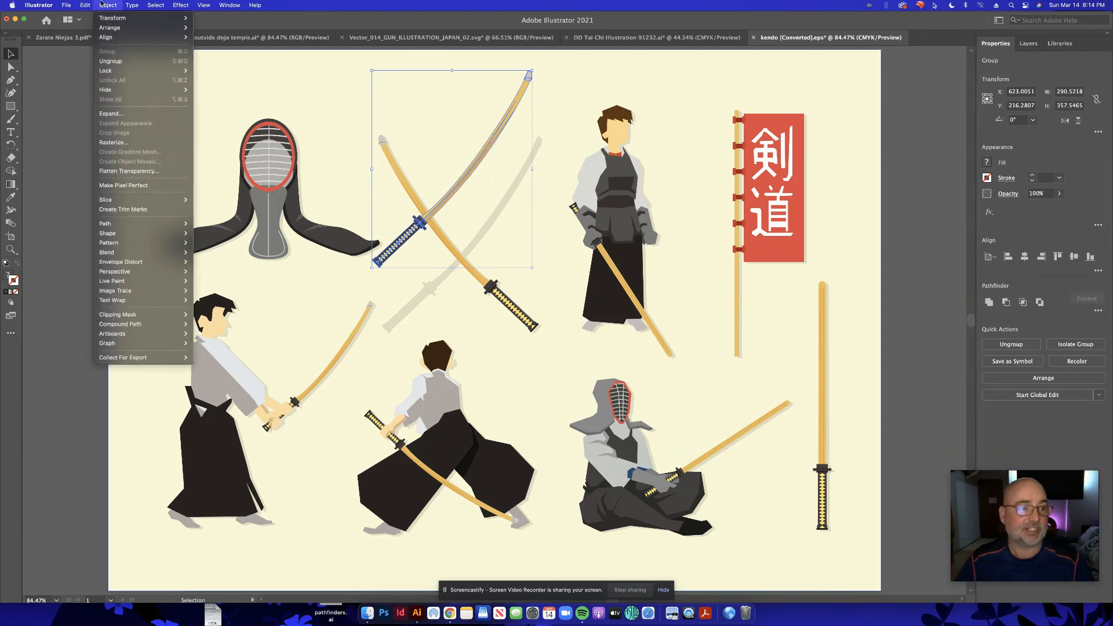
mouse_move(85, 5)
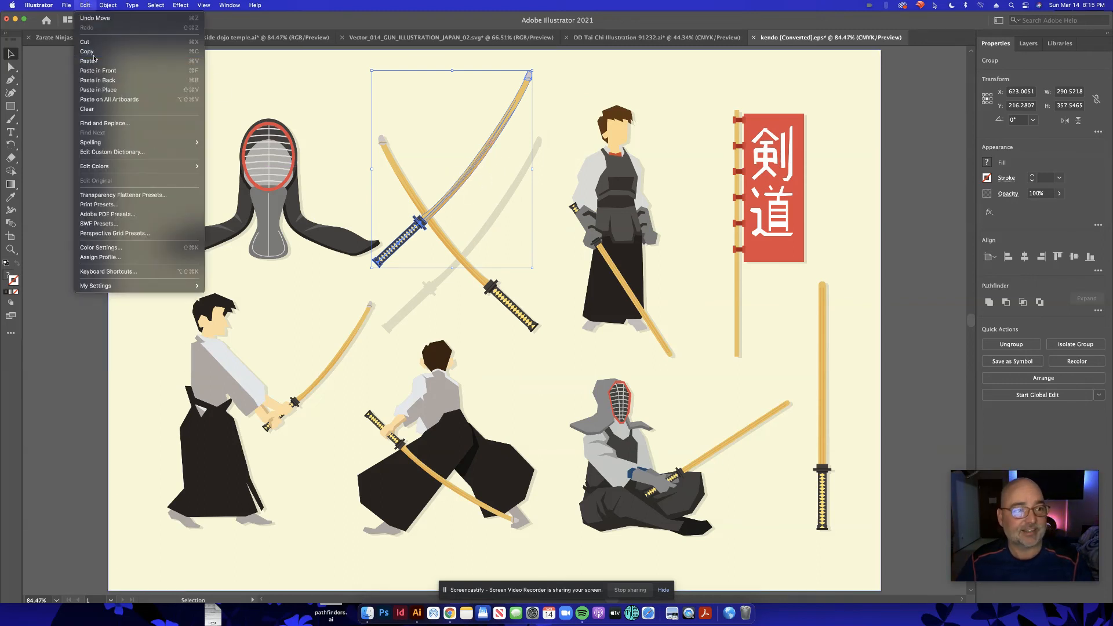
- Paste the sword into the ninja dojo scene, scale it to about 142 by 175 px, and place it between the red ninja's blade and the samurai's fist
click(53, 37)
click(54, 37)
click(85, 5)
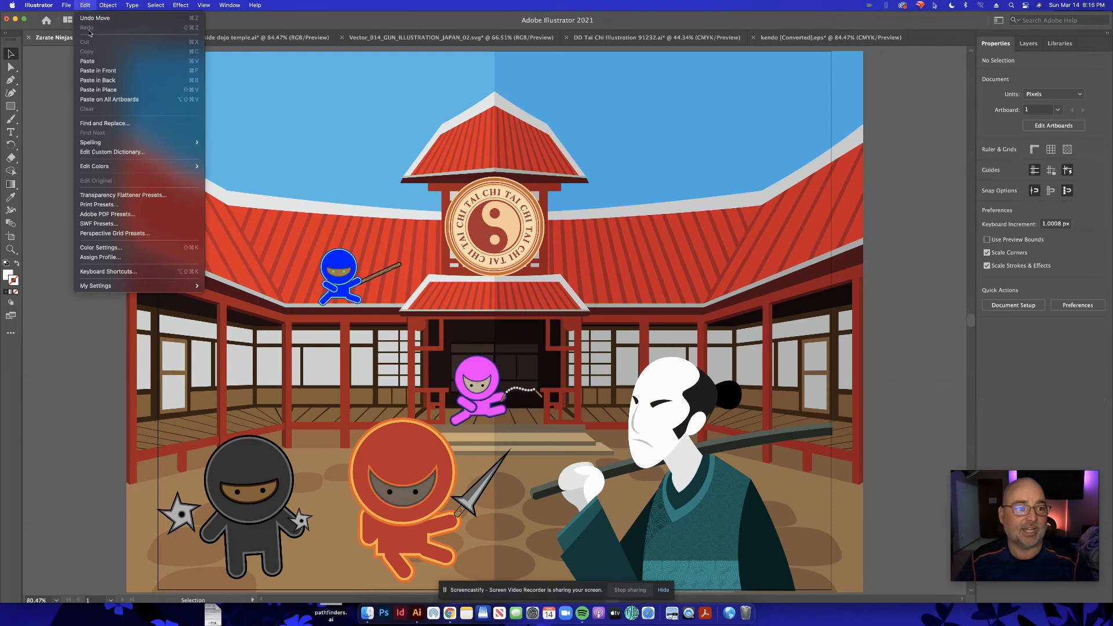
click(87, 60)
drag(520, 319, 351, 310)
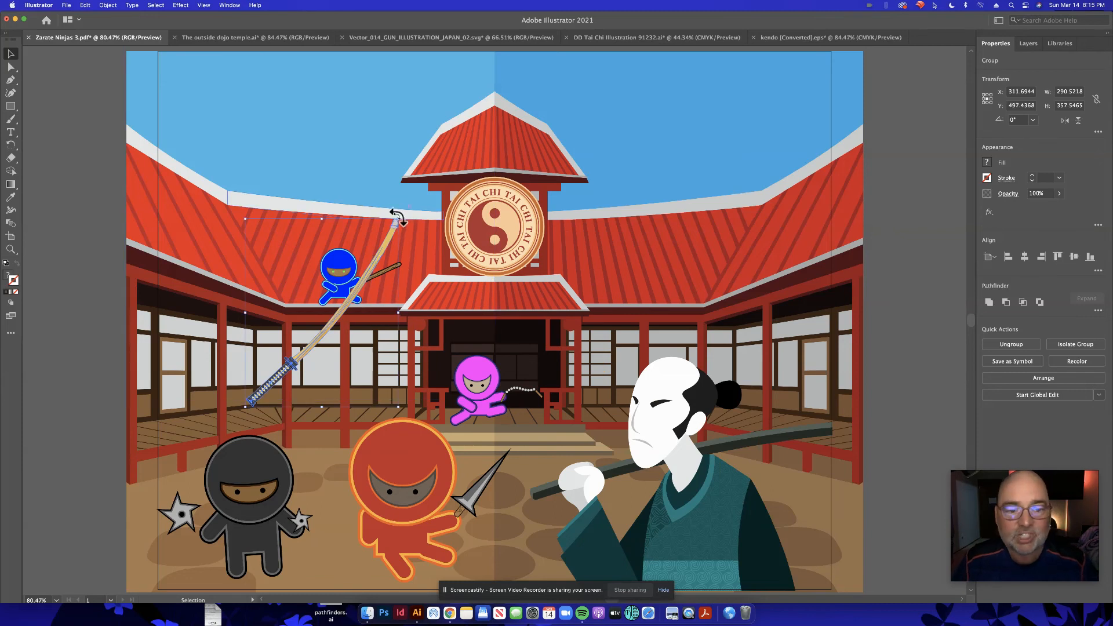
drag(398, 220, 321, 316)
drag(266, 395, 499, 489)
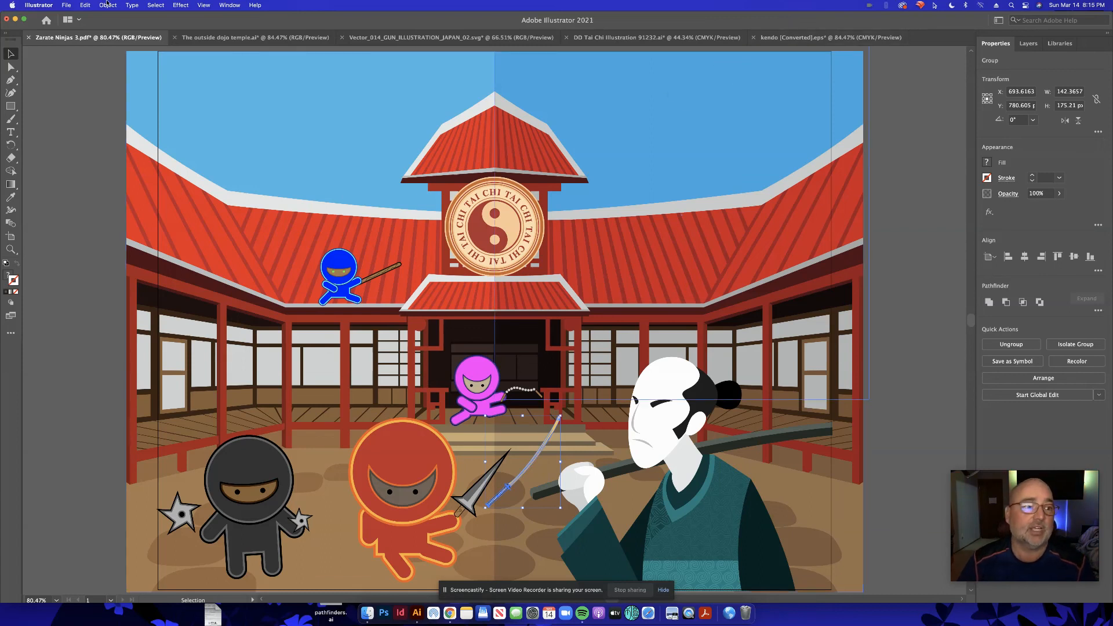
- Save the scene, and save it again to the Desktop as an Adobe PDF with the Illustrator Default preset, replacing the existing file
click(63, 4)
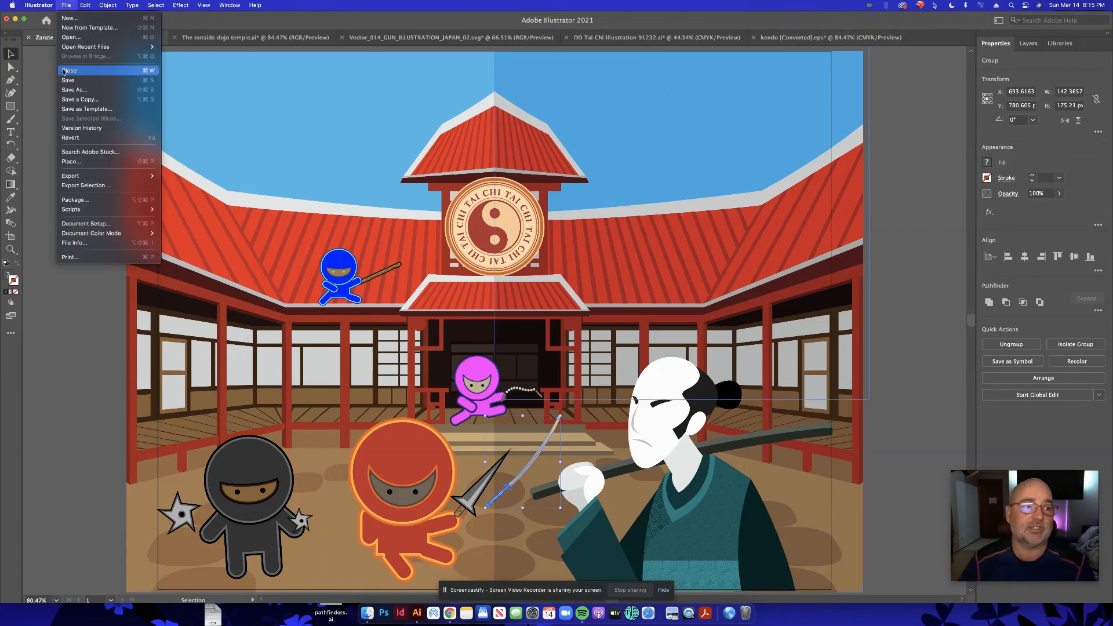
click(61, 5)
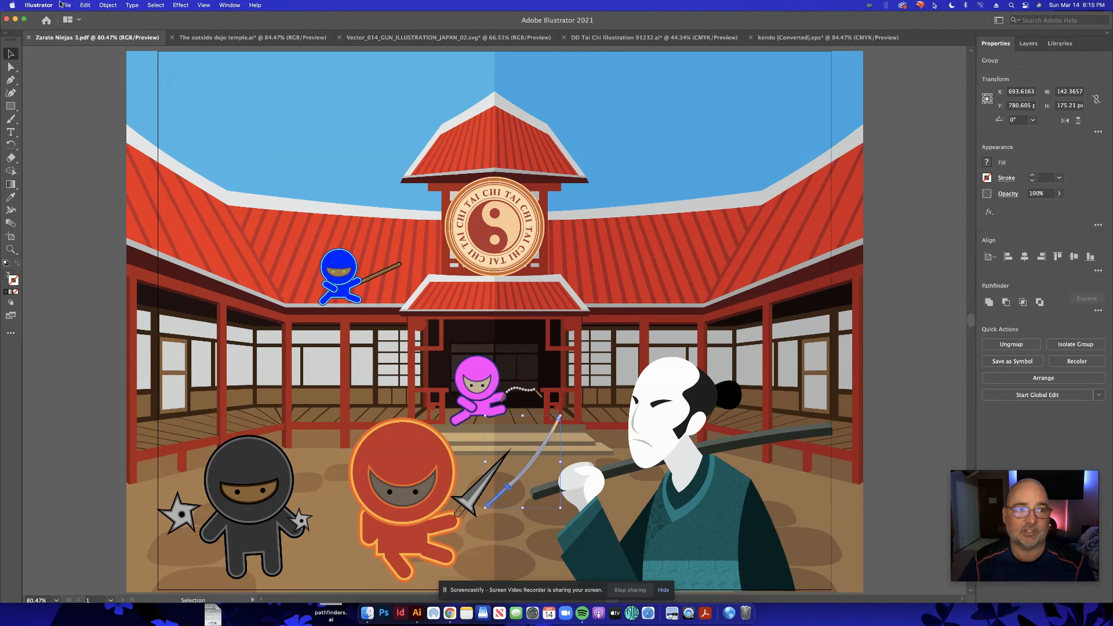
click(62, 5)
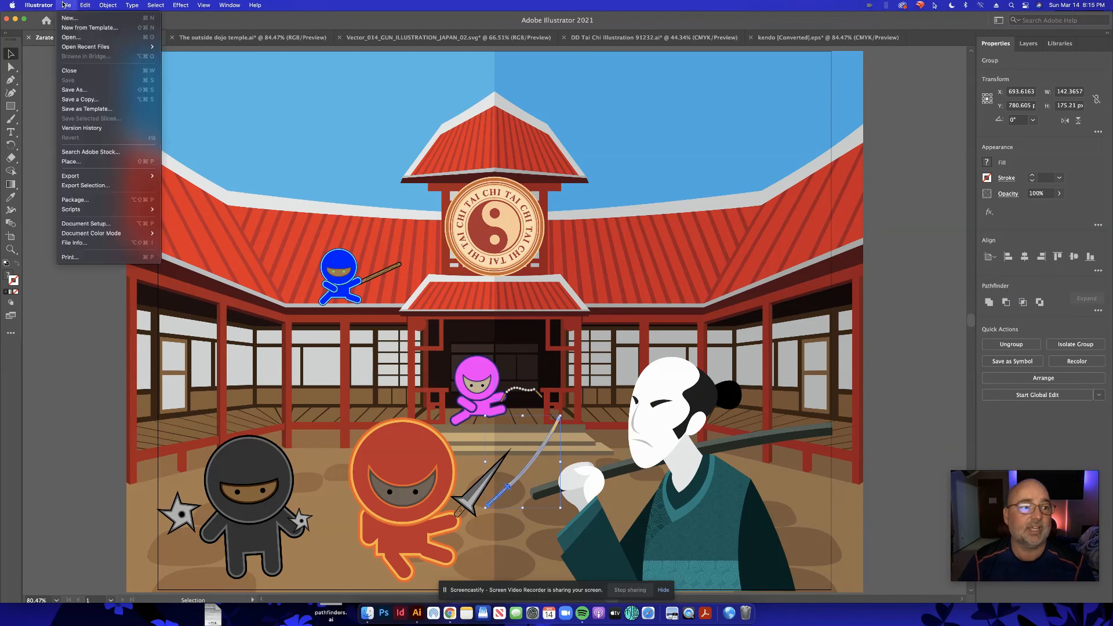
click(75, 89)
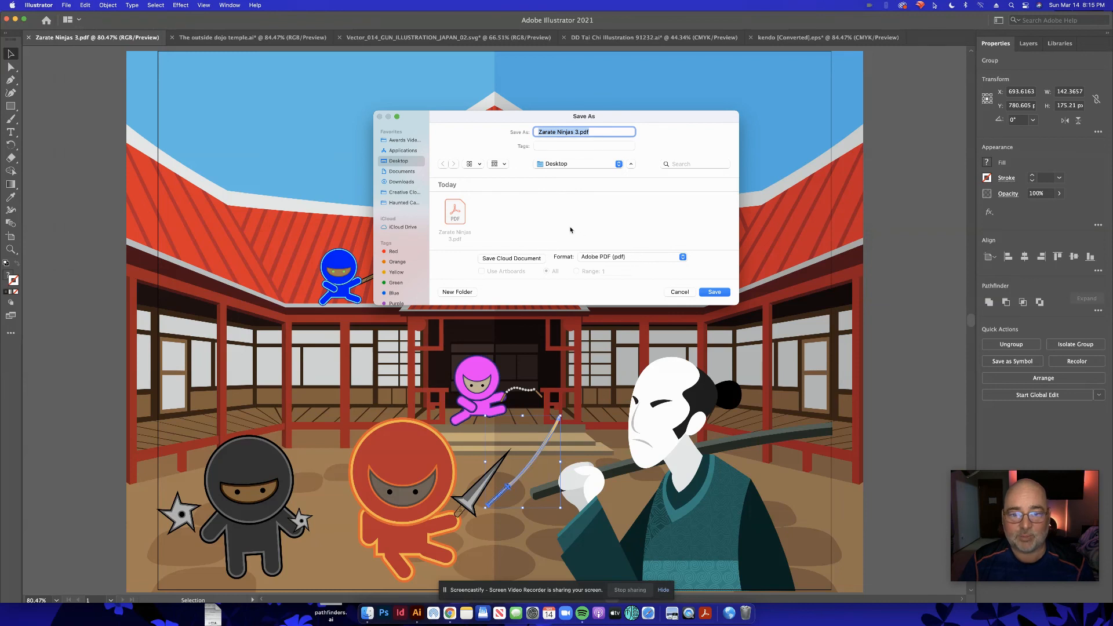
click(711, 291)
click(550, 252)
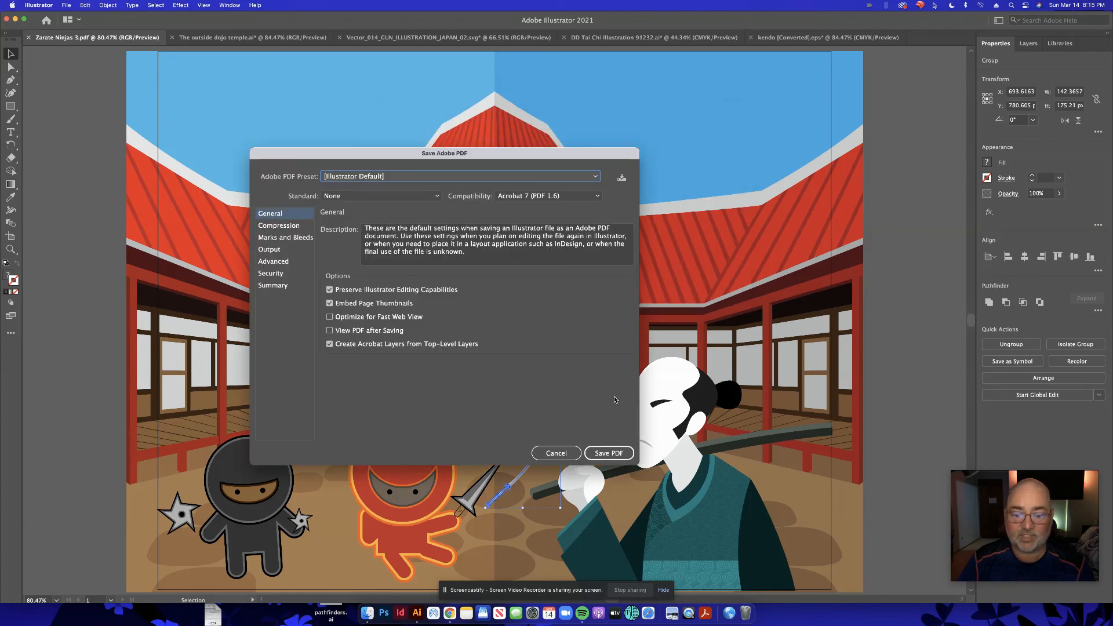
click(602, 454)
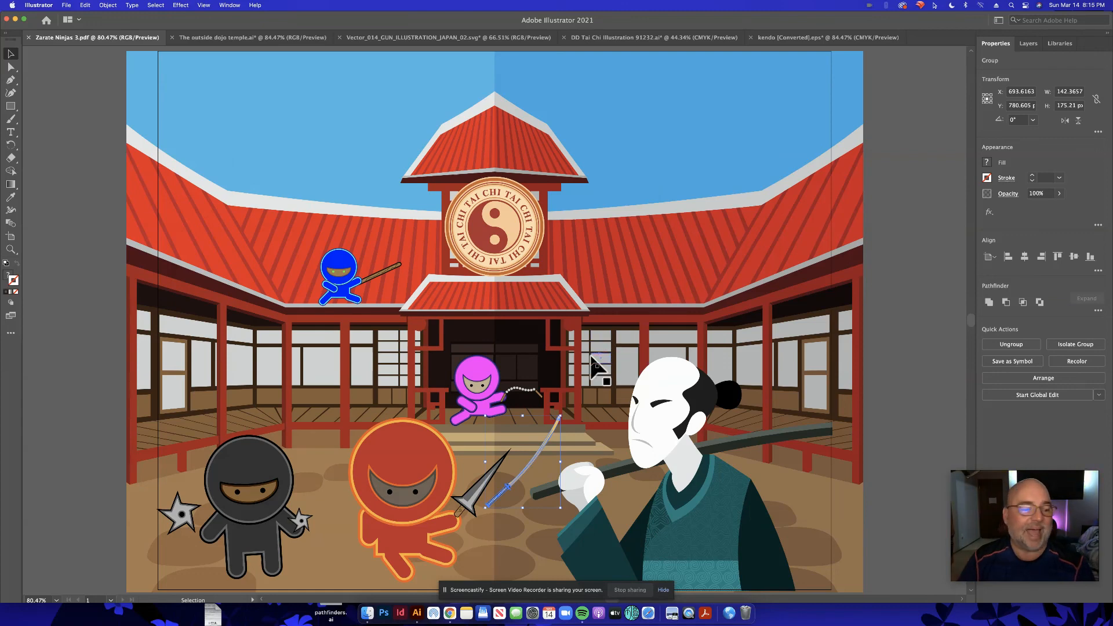
- Show the desktop and preview the saved ninja scene PDF in Quick Look
key(F11)
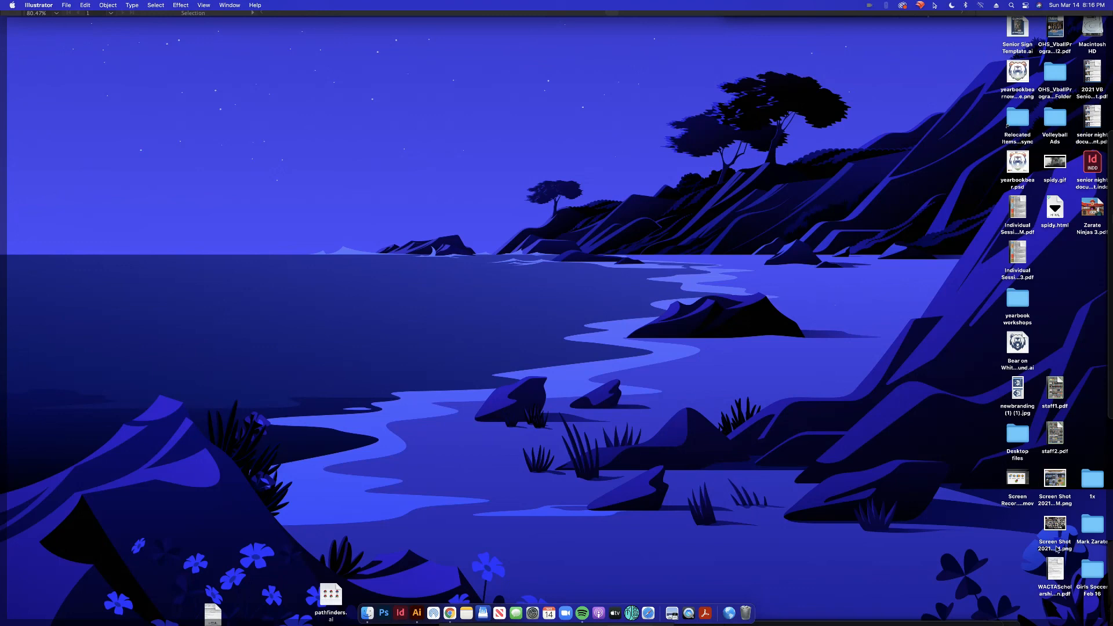
click(1095, 207)
key(space)
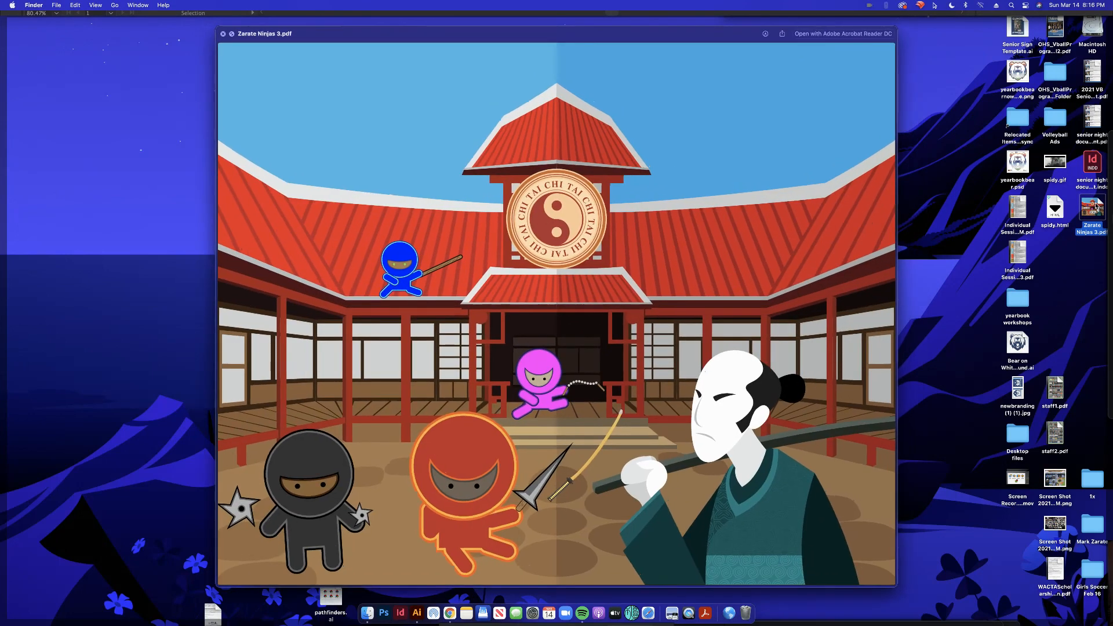